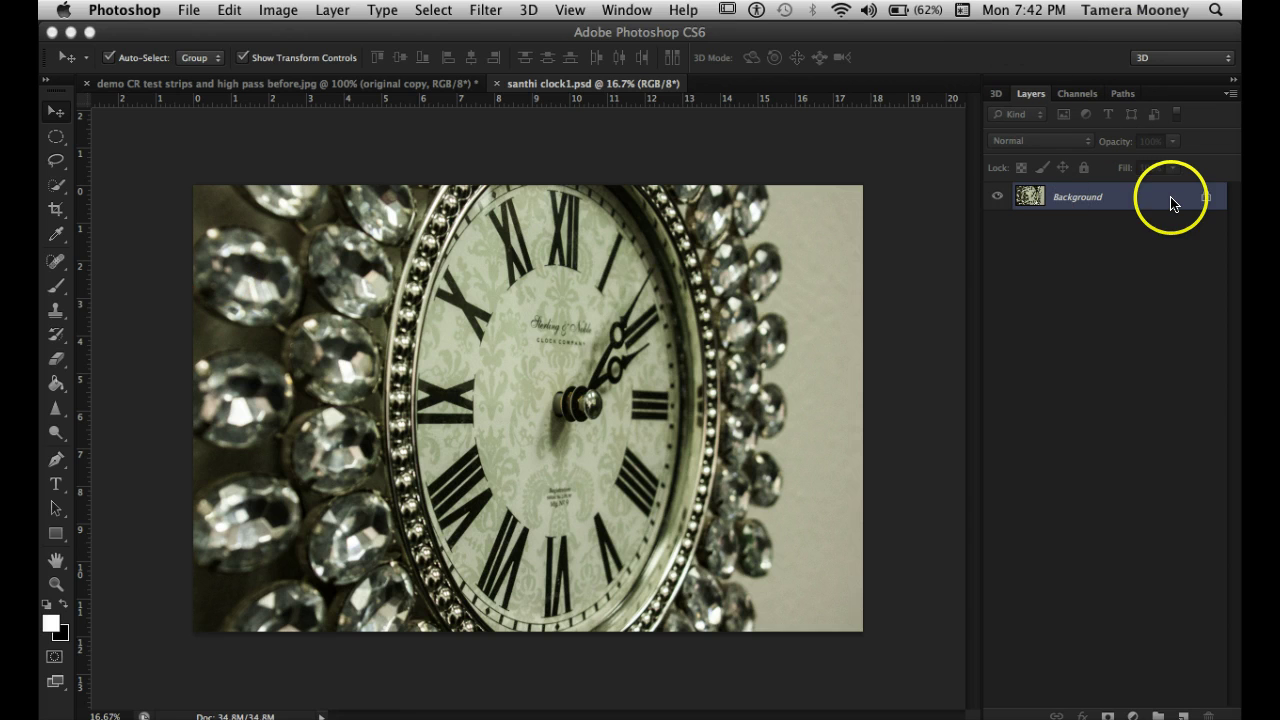
Copy the clock photo's Background to Layer 1 with Cmd+J and switch off the Background's visibility.
click(1100, 205)
key(ctrl+j)
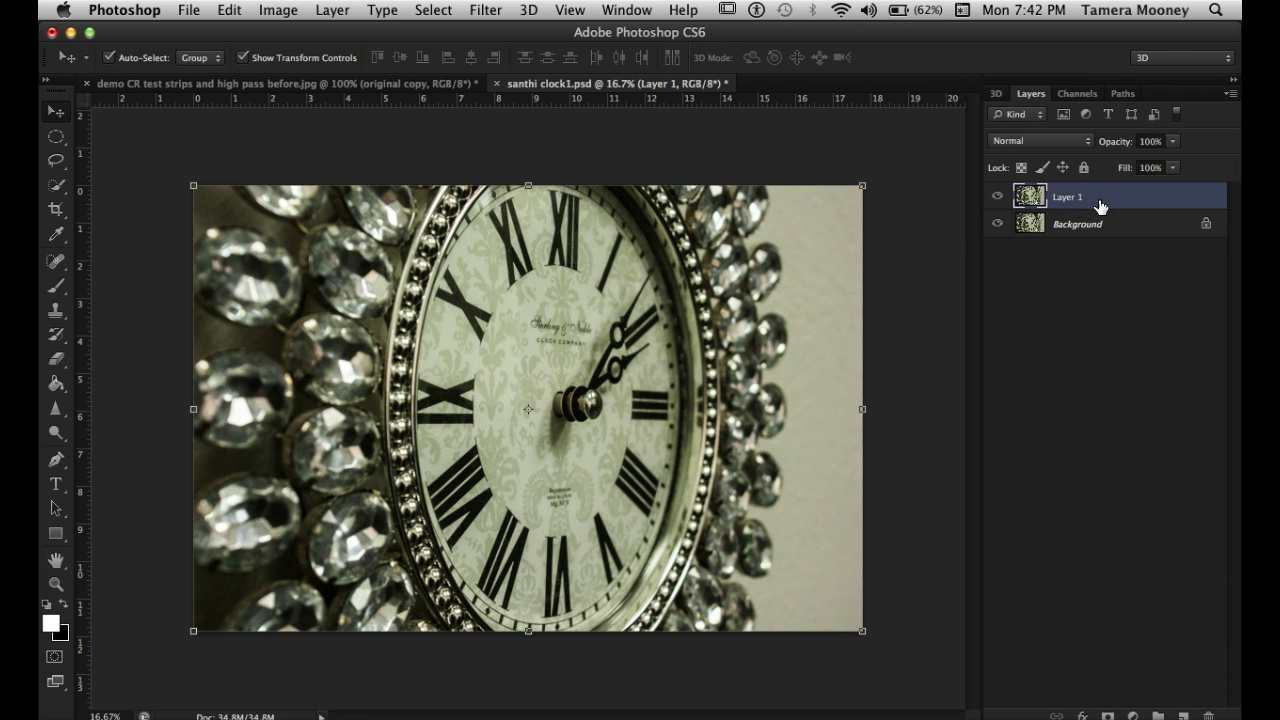
click(998, 224)
Change the clock photo's resolution from 240 to 300 ppi without resampling, keeping 4272×2848 pixels.
click(278, 12)
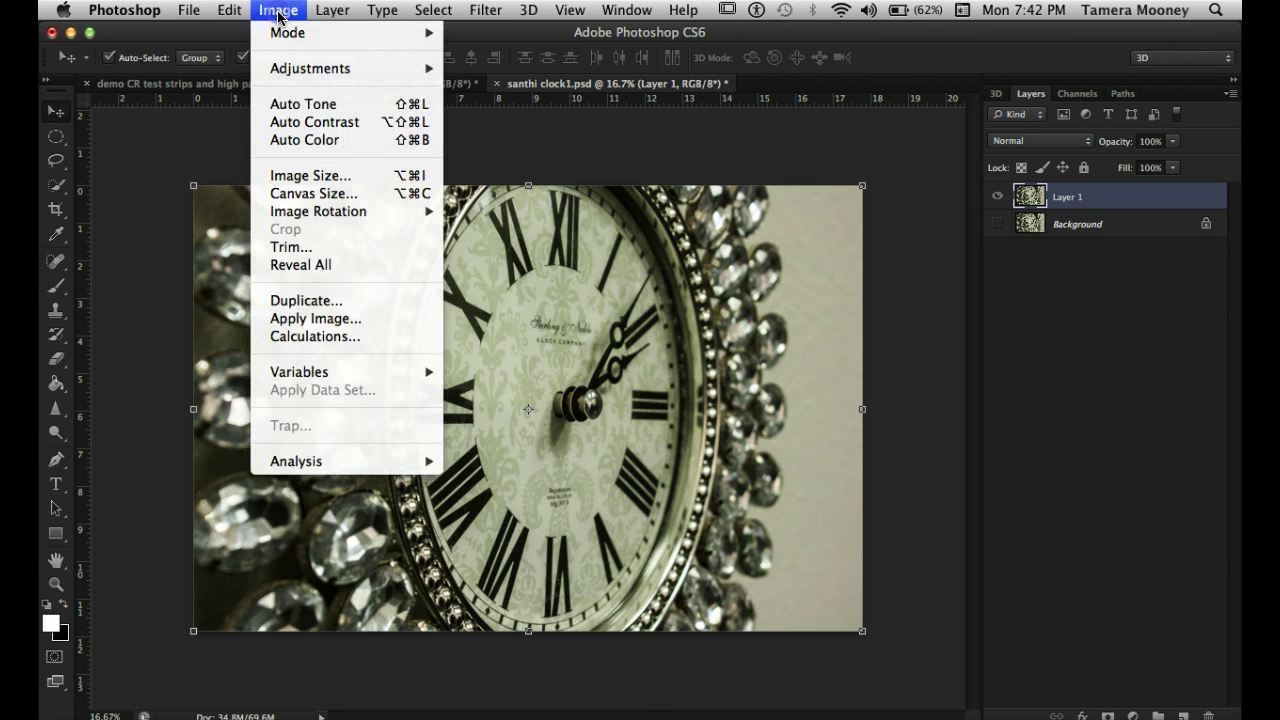
click(312, 176)
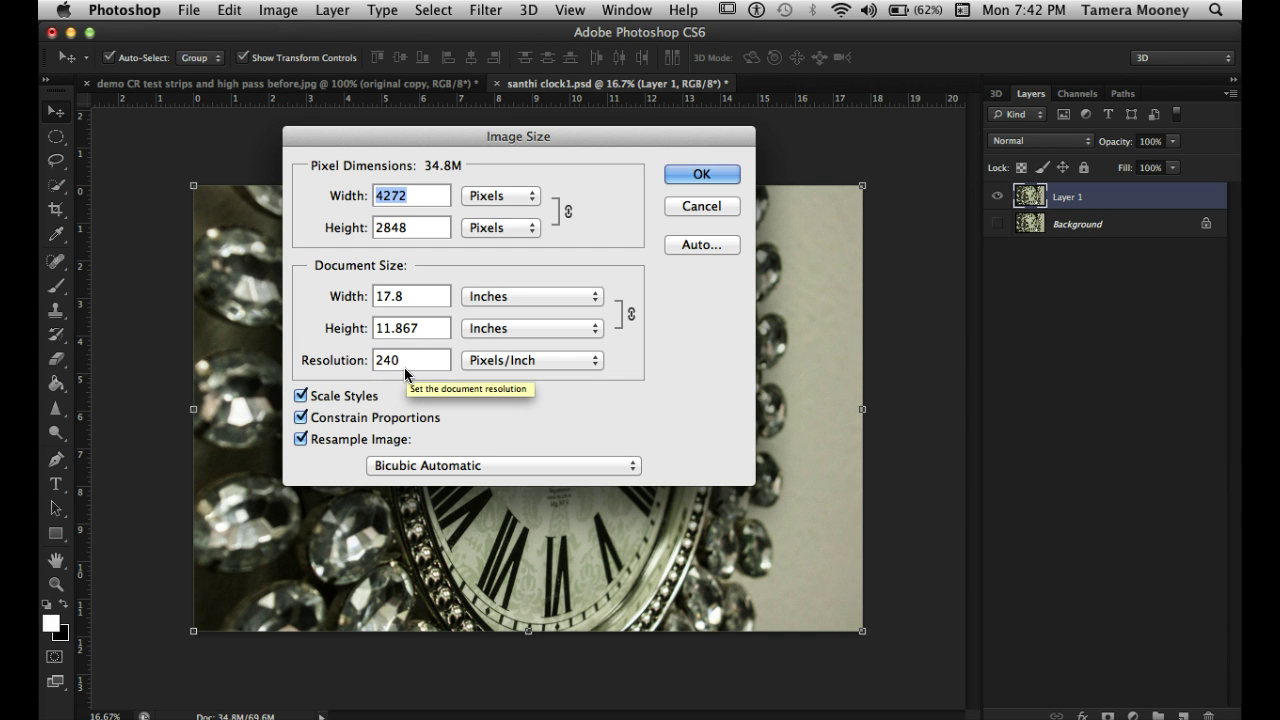
click(300, 439)
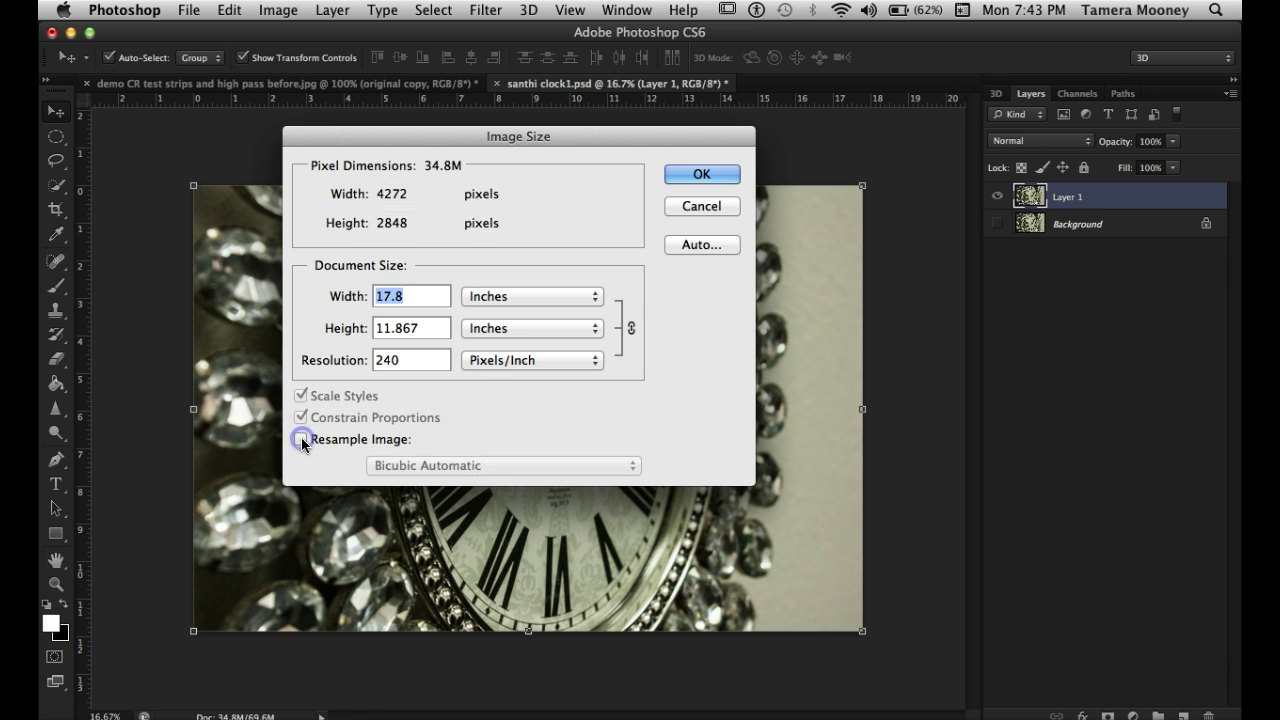
click(401, 360)
drag(401, 360, 246, 357)
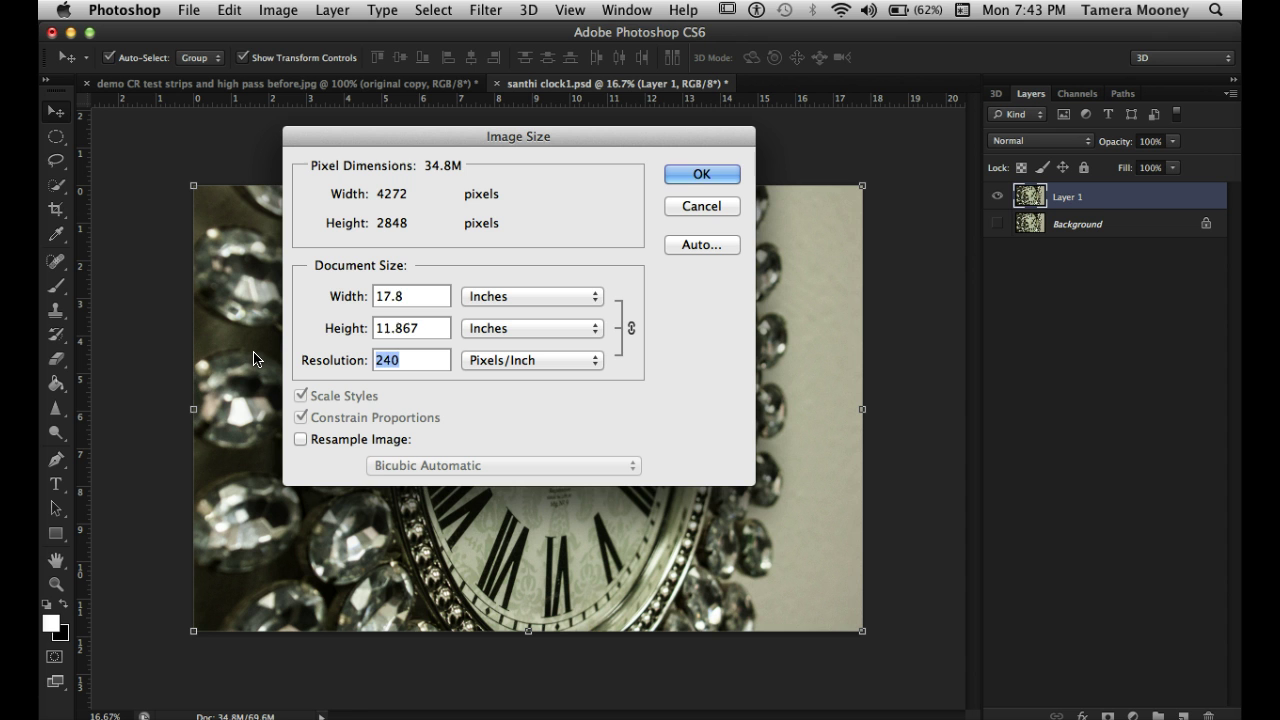
text(300)
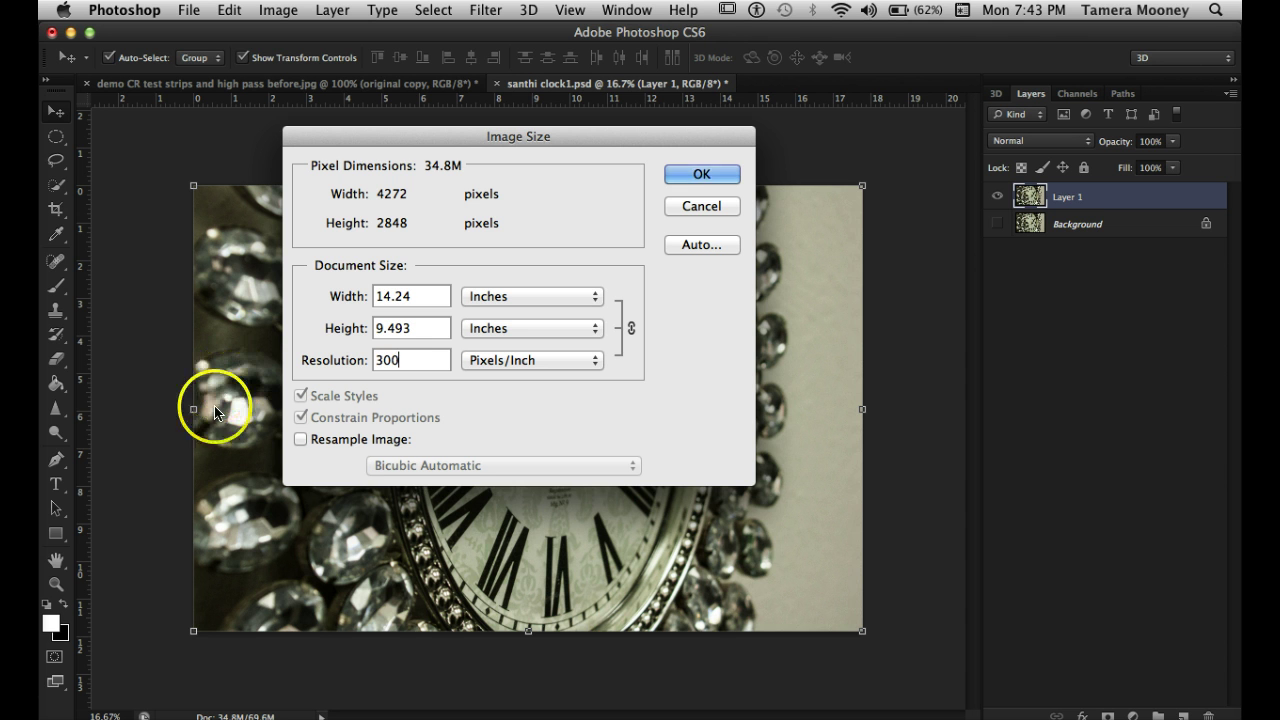
click(300, 439)
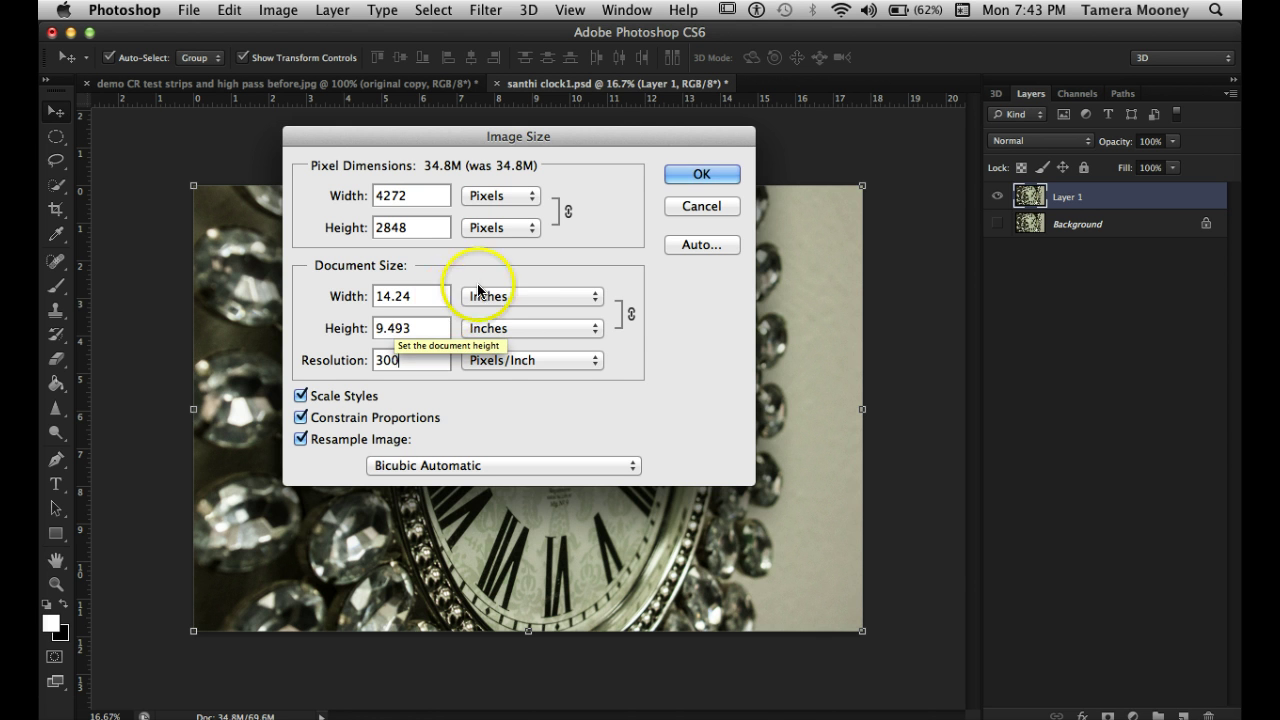
click(705, 175)
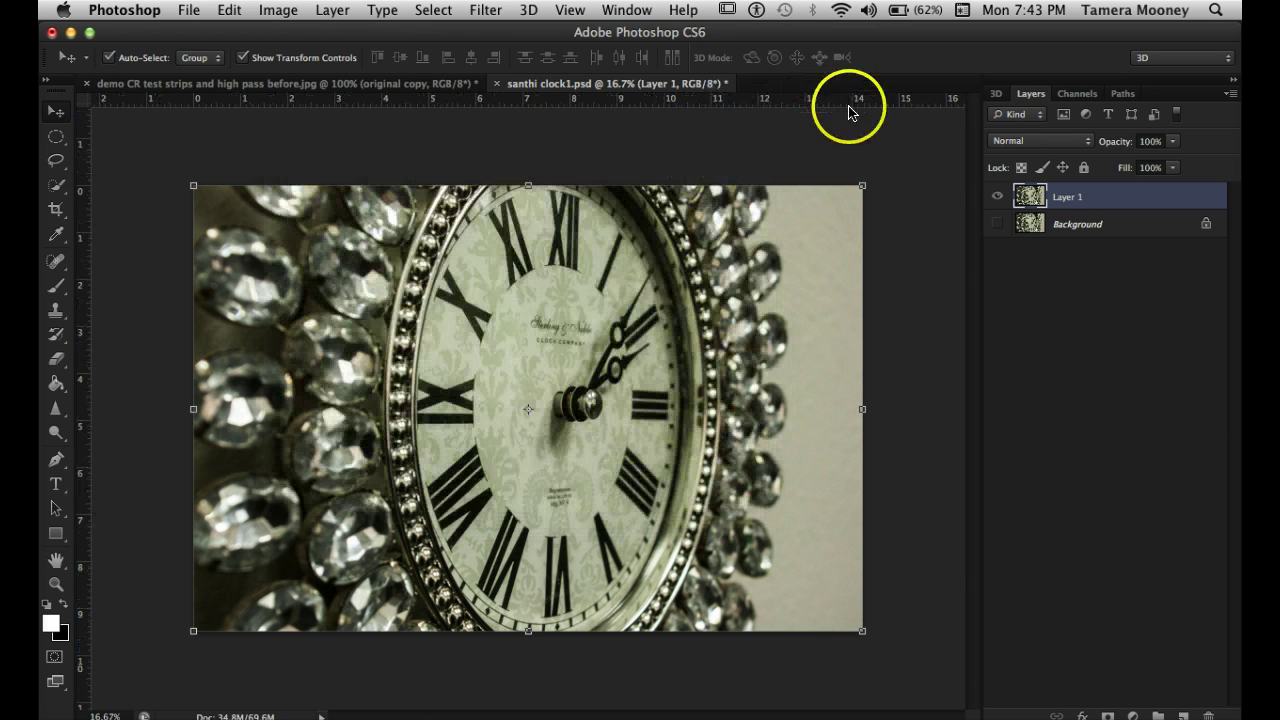
key(super+r)
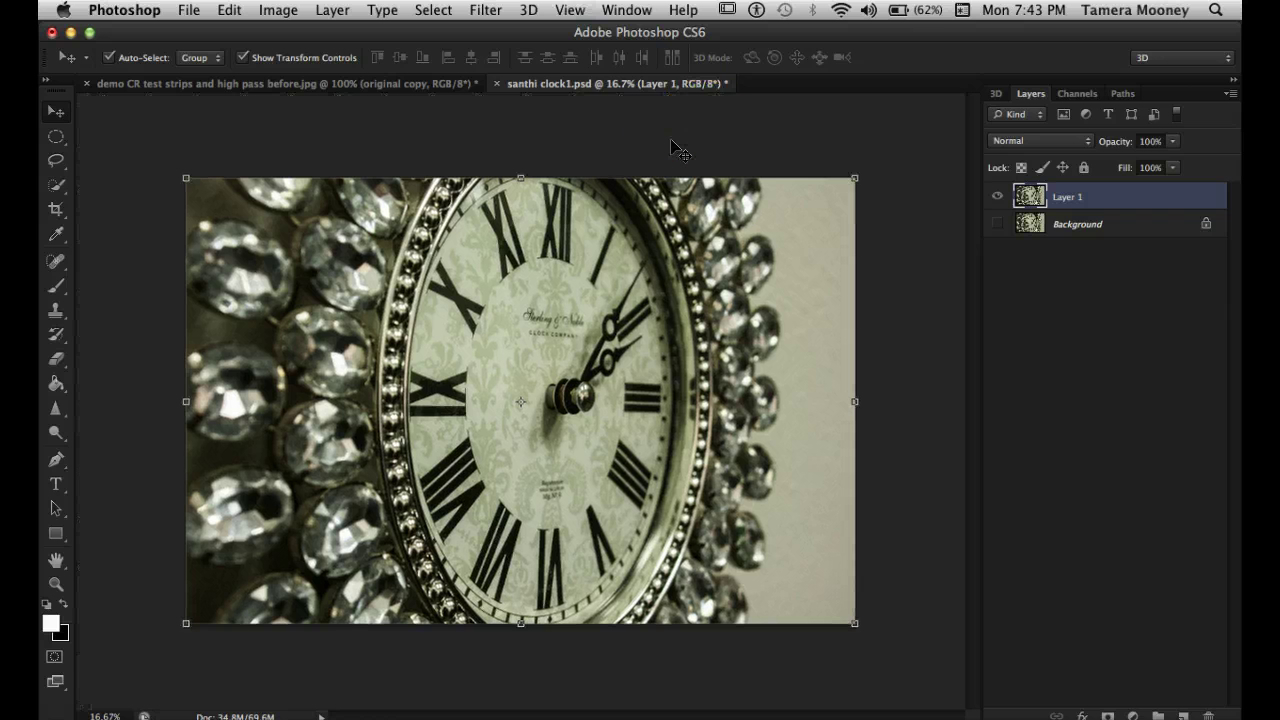
key(super+r)
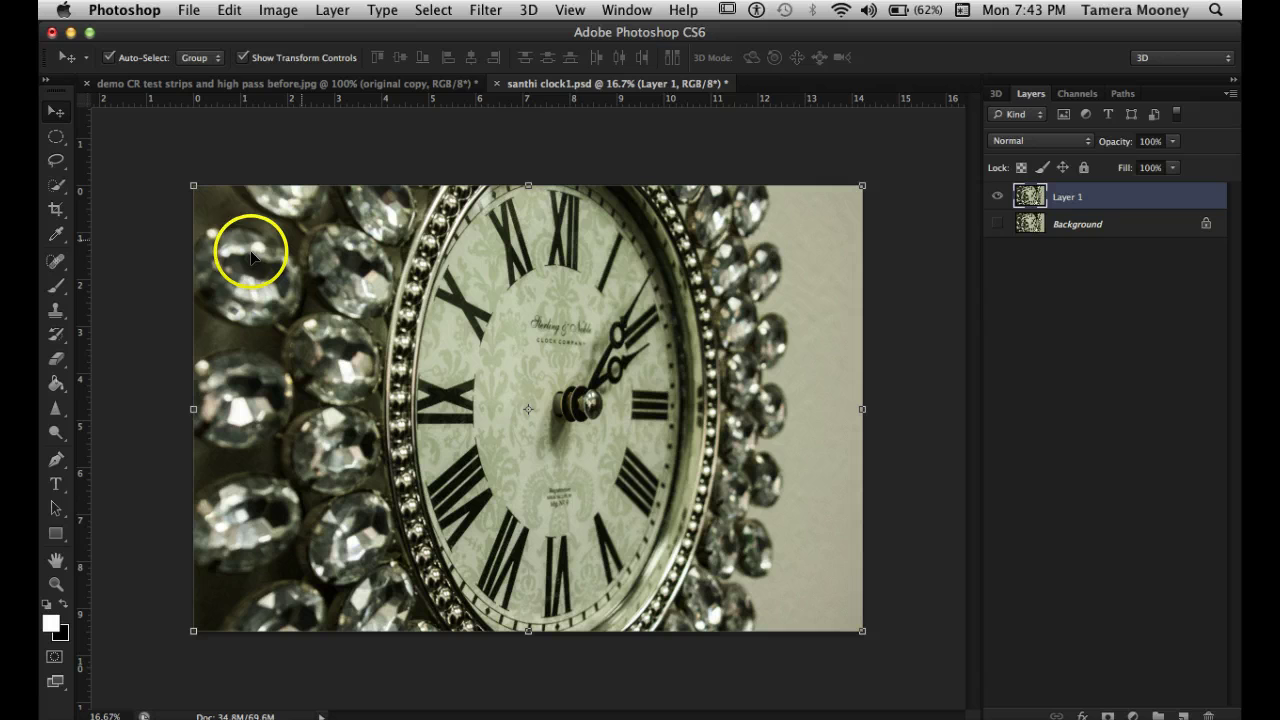
In the portrait document, change the resolution from 72 to 300 ppi without resampling.
click(351, 86)
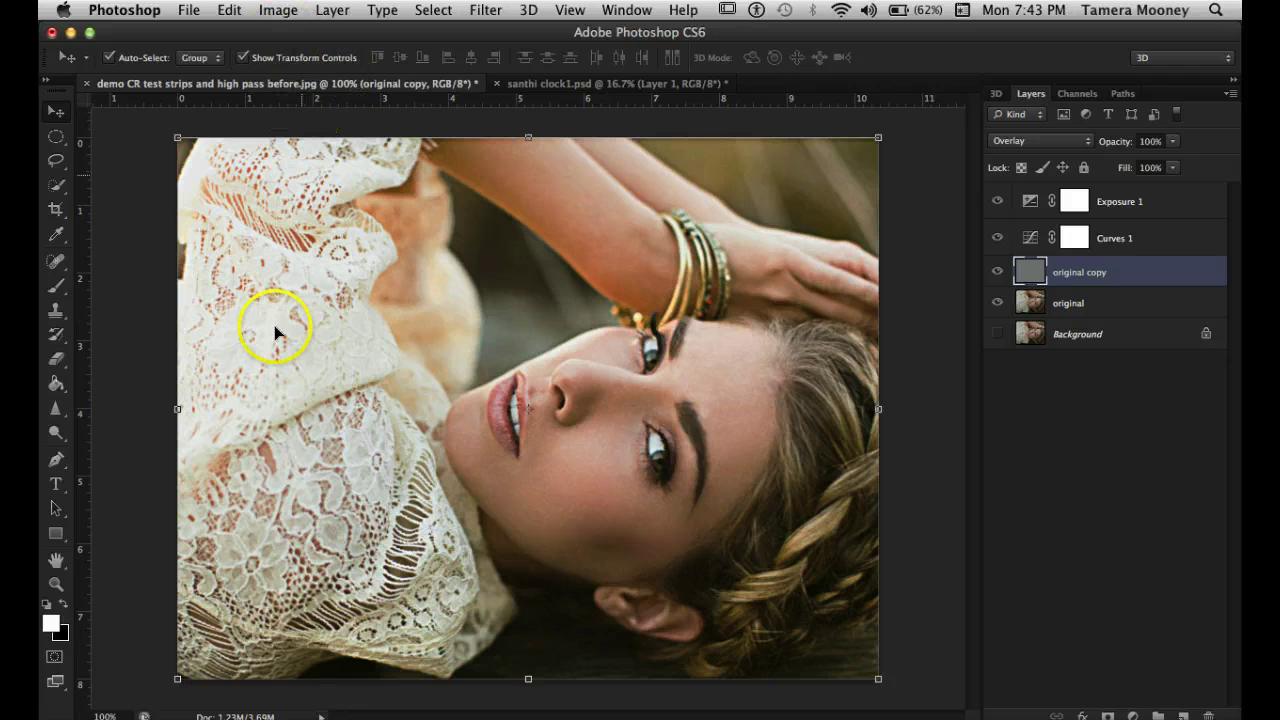
click(280, 11)
click(291, 176)
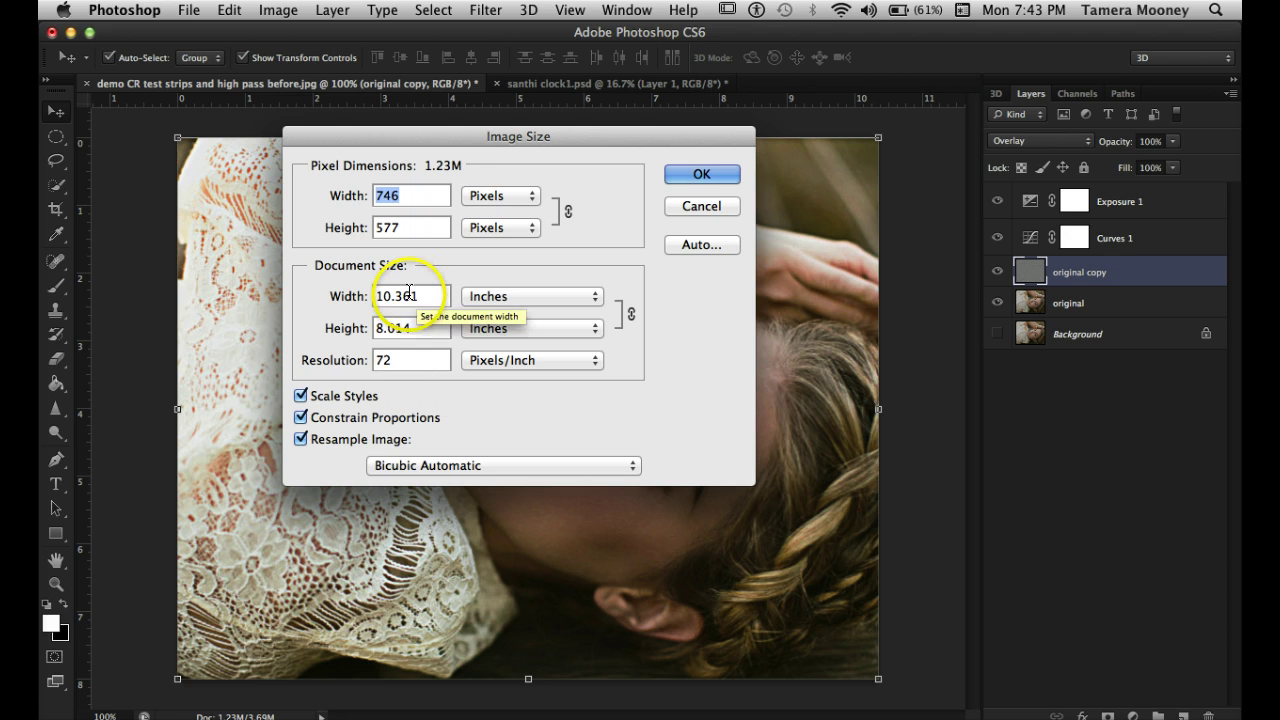
click(300, 439)
click(321, 358)
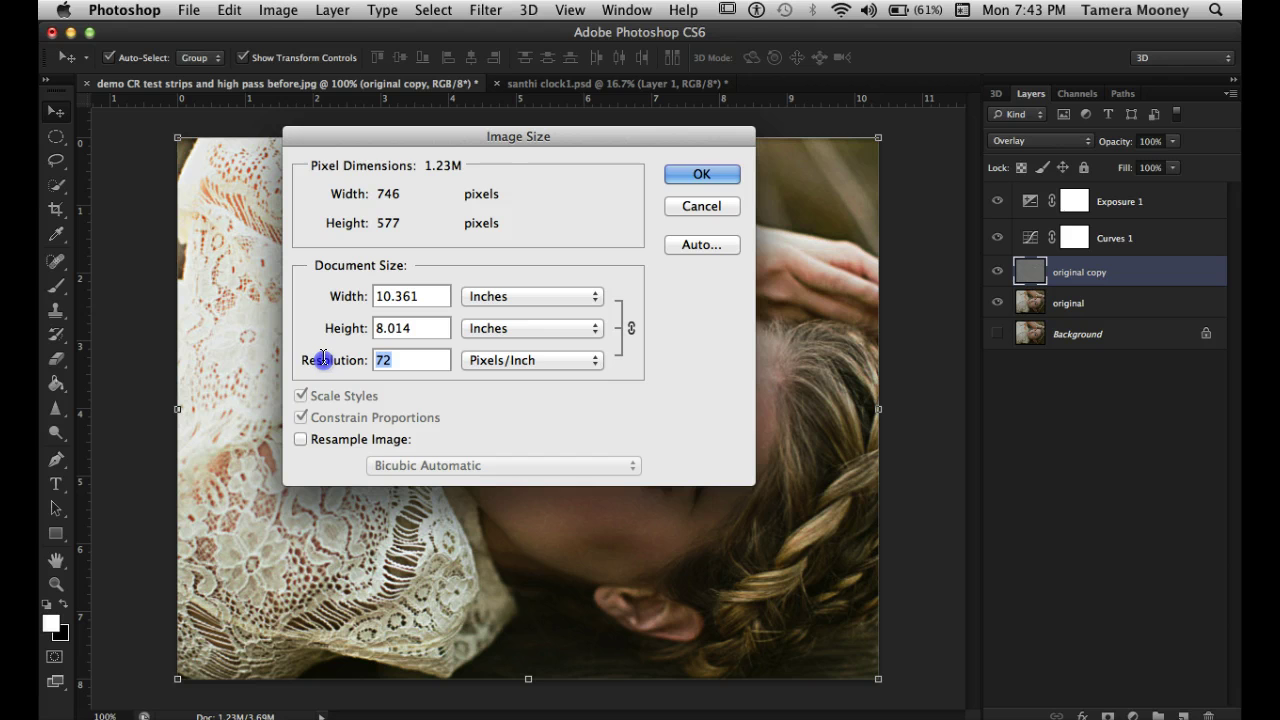
text(300)
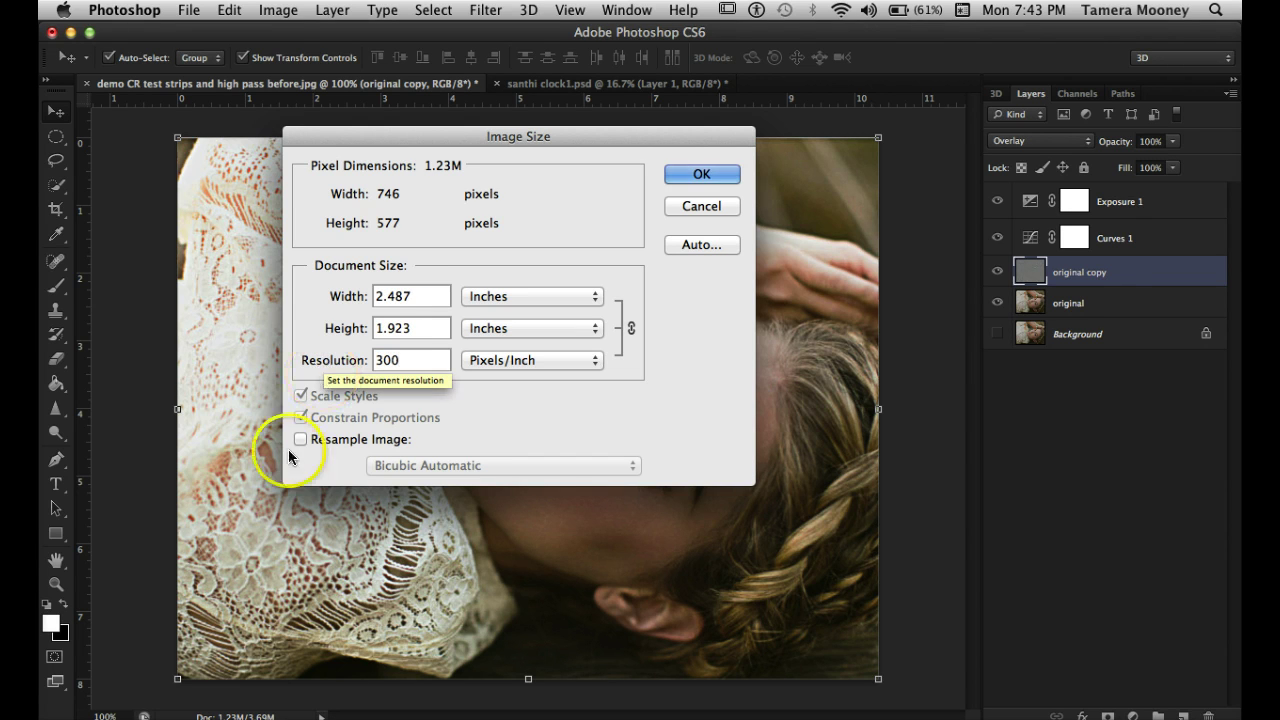
click(300, 440)
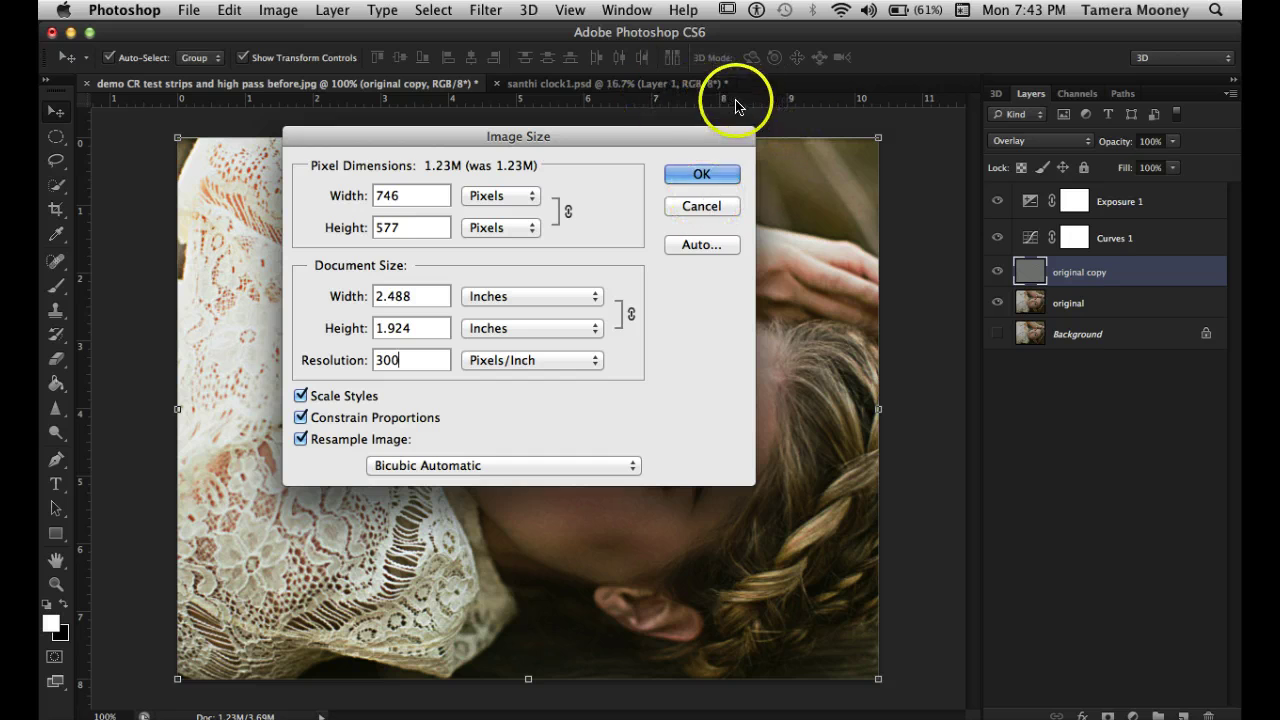
click(704, 175)
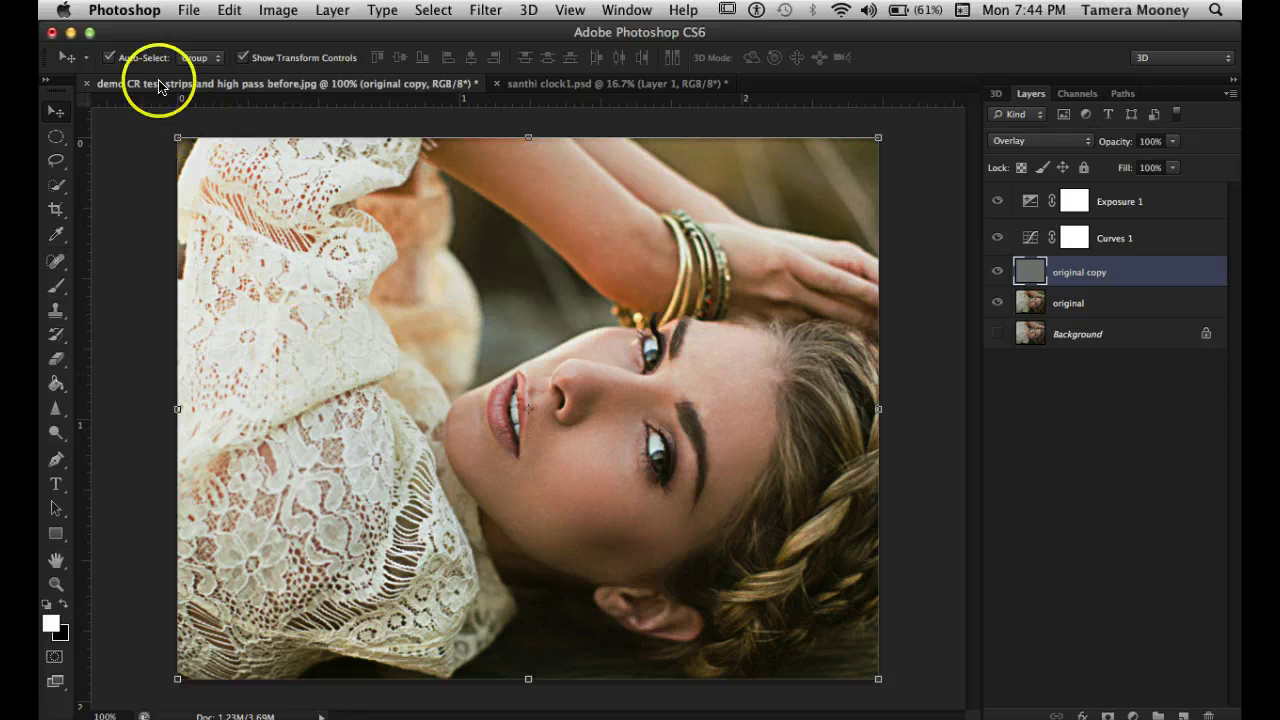
Return to the santhi clock1.psd document, opening and dismissing the Image menu without choosing anything.
click(541, 84)
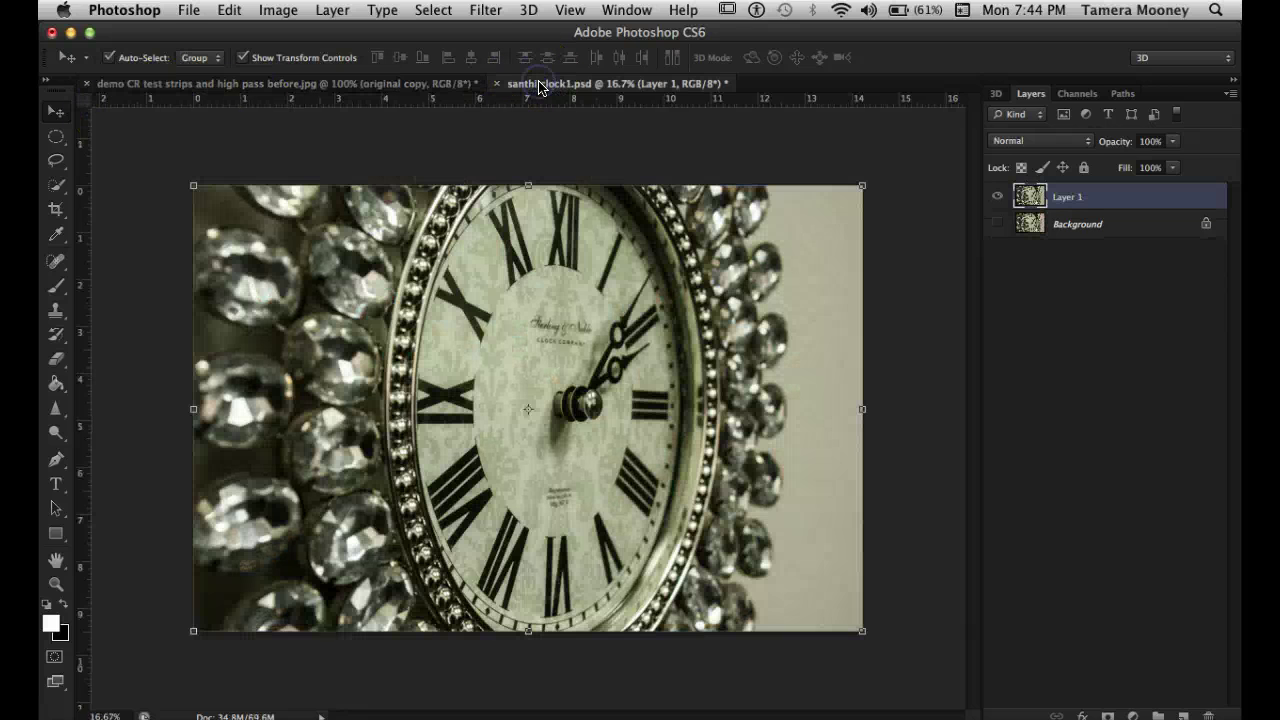
click(287, 11)
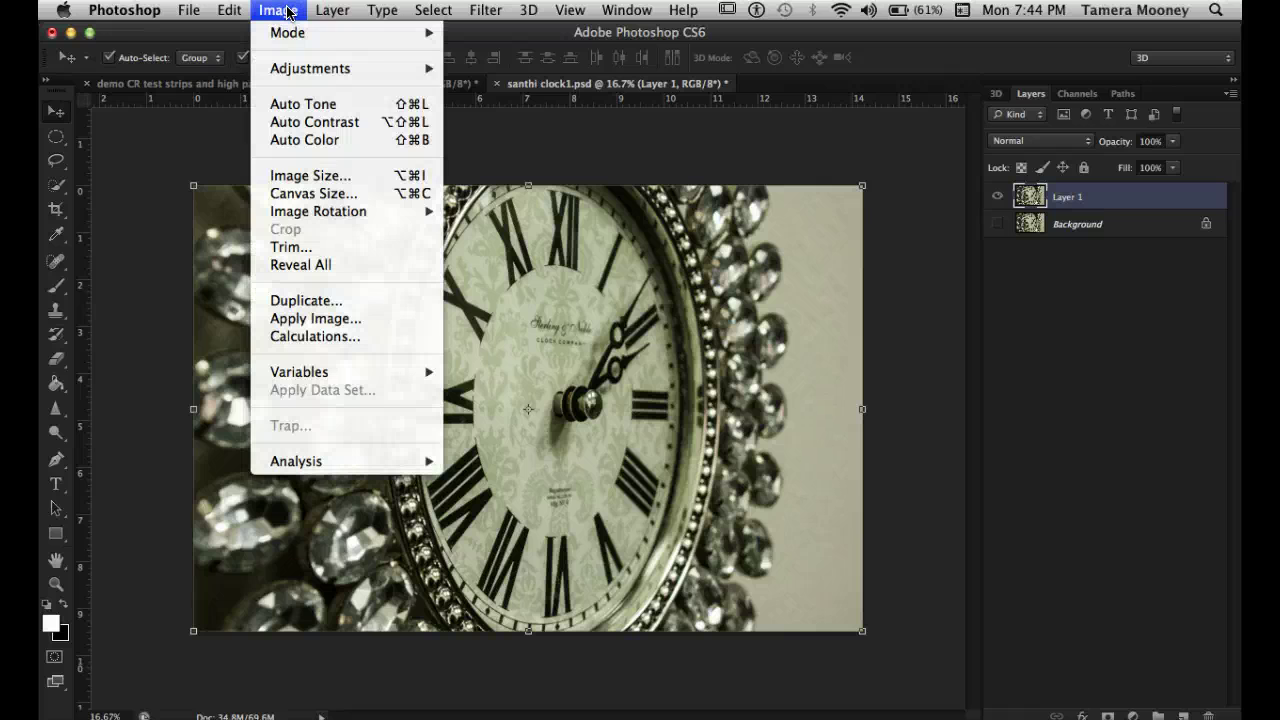
click(120, 171)
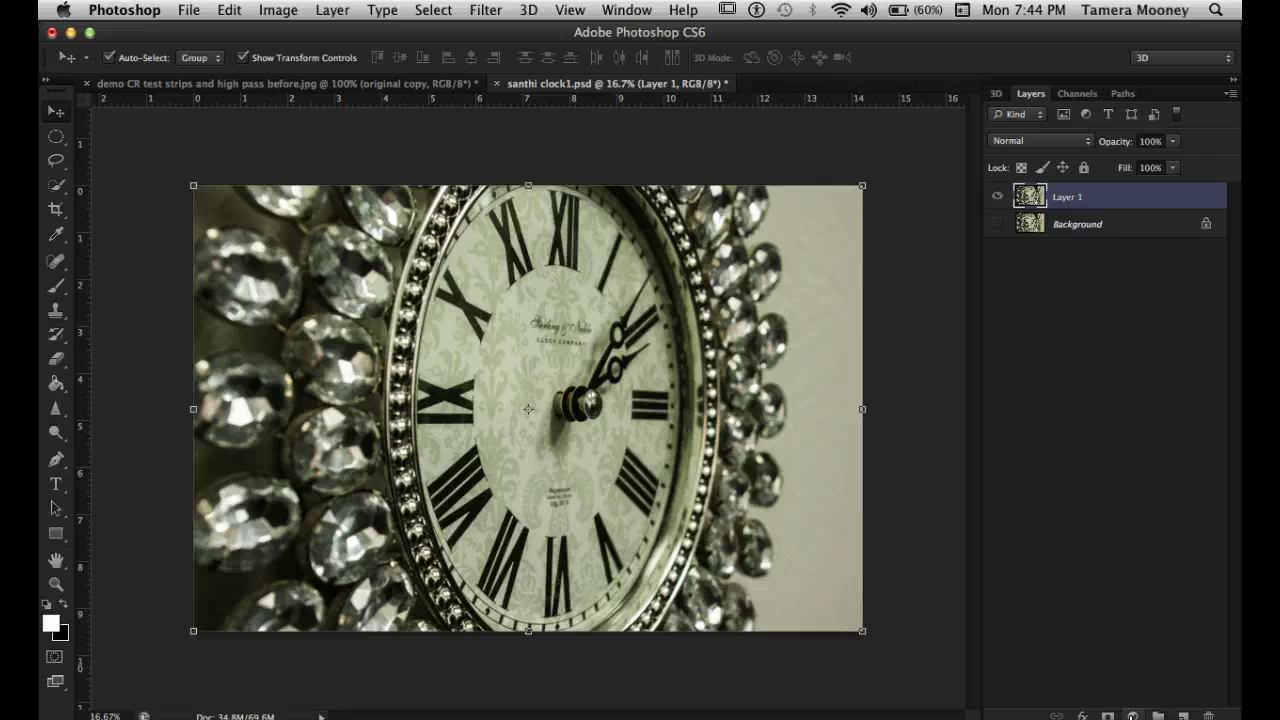
Add a Curves adjustment layer that lifts the highlights and deepens the shadows.
click(1132, 716)
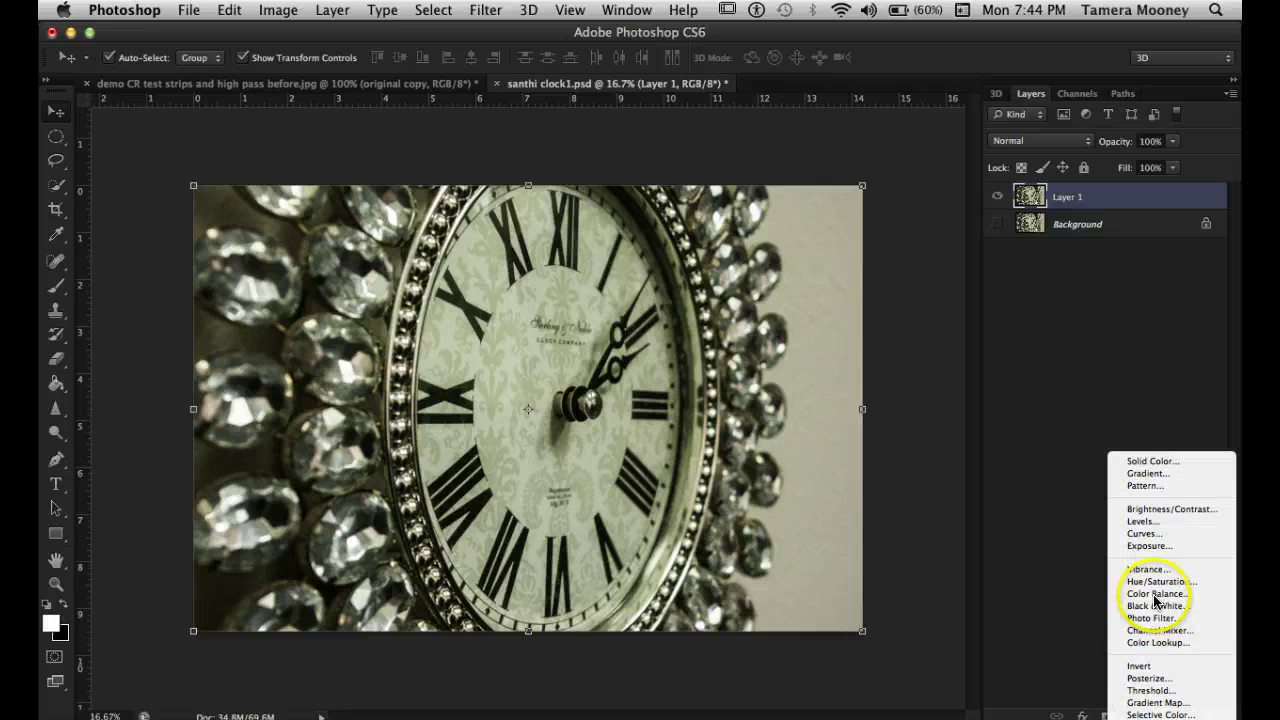
click(1152, 538)
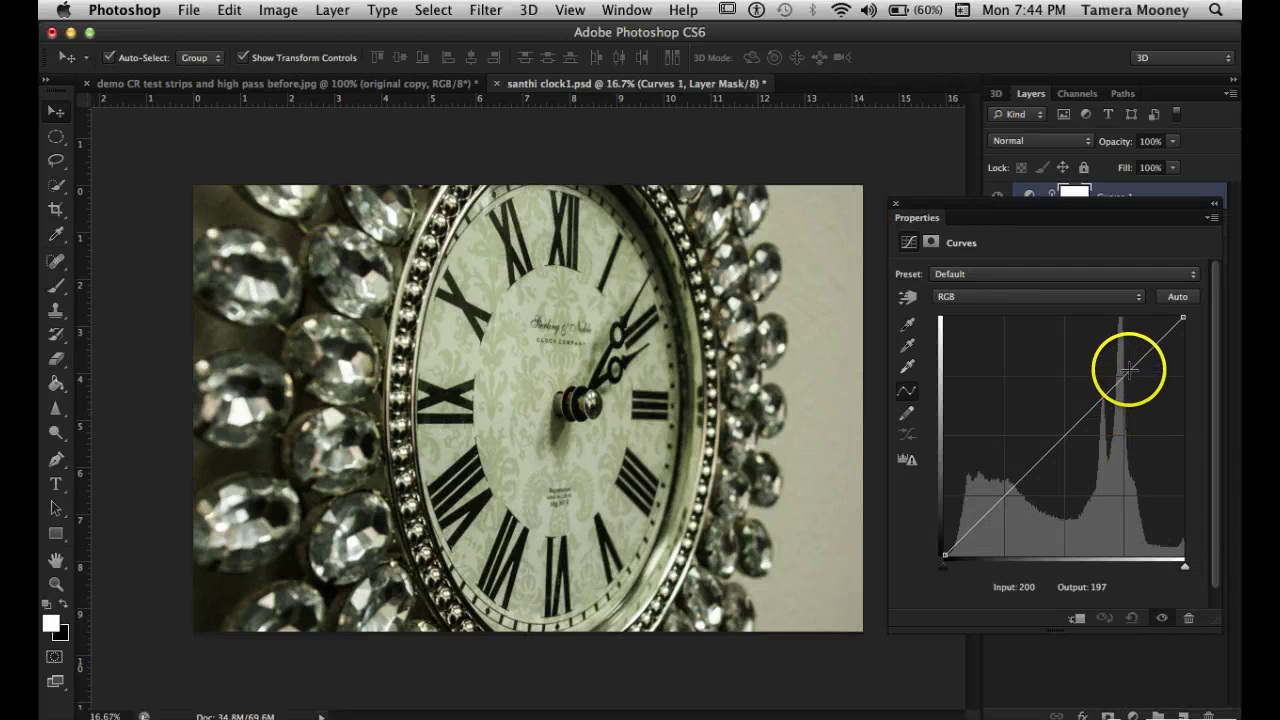
drag(1121, 377, 1131, 349)
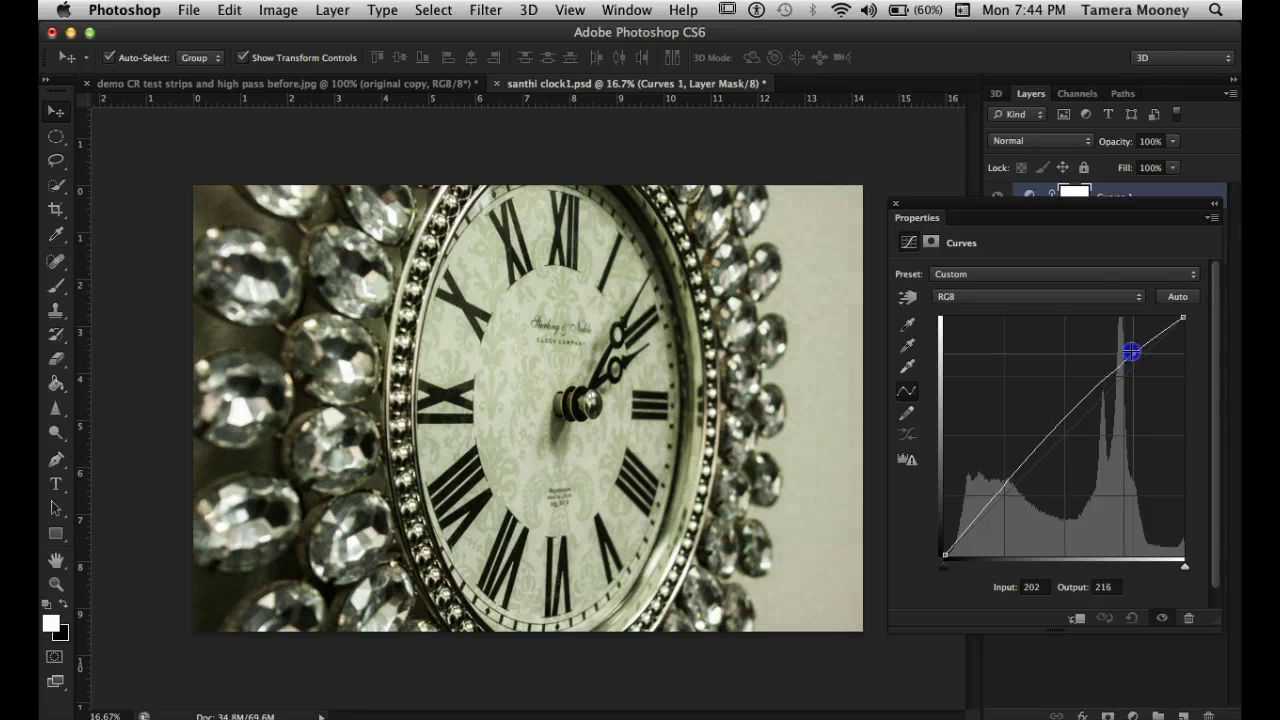
drag(966, 508, 979, 520)
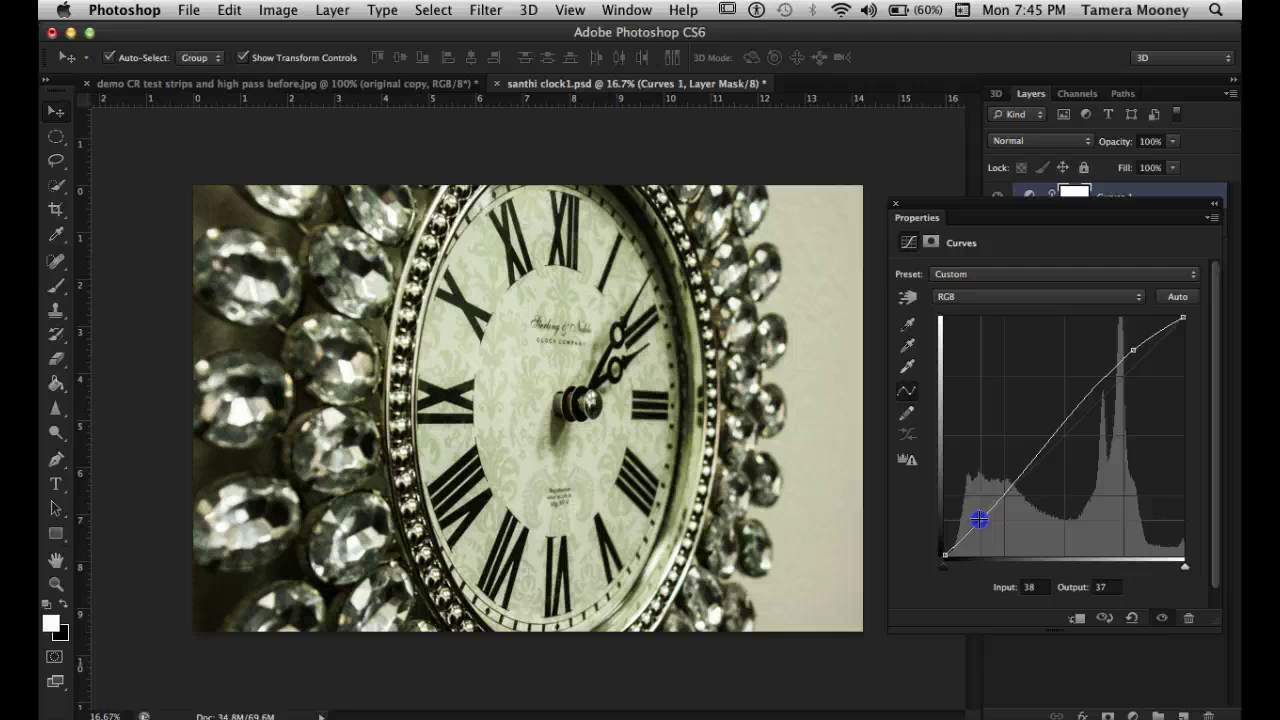
Refine the curve by dragging on the clock face and left jewels, undoing an extra point.
click(907, 300)
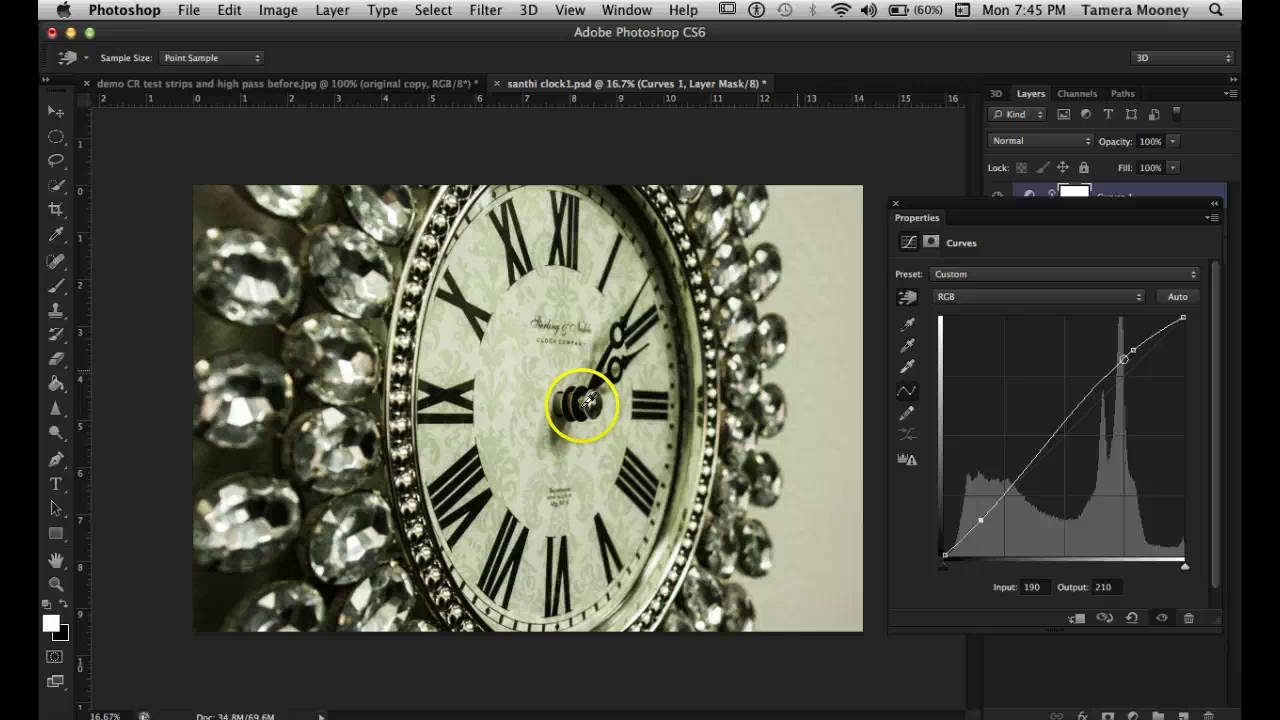
click(503, 413)
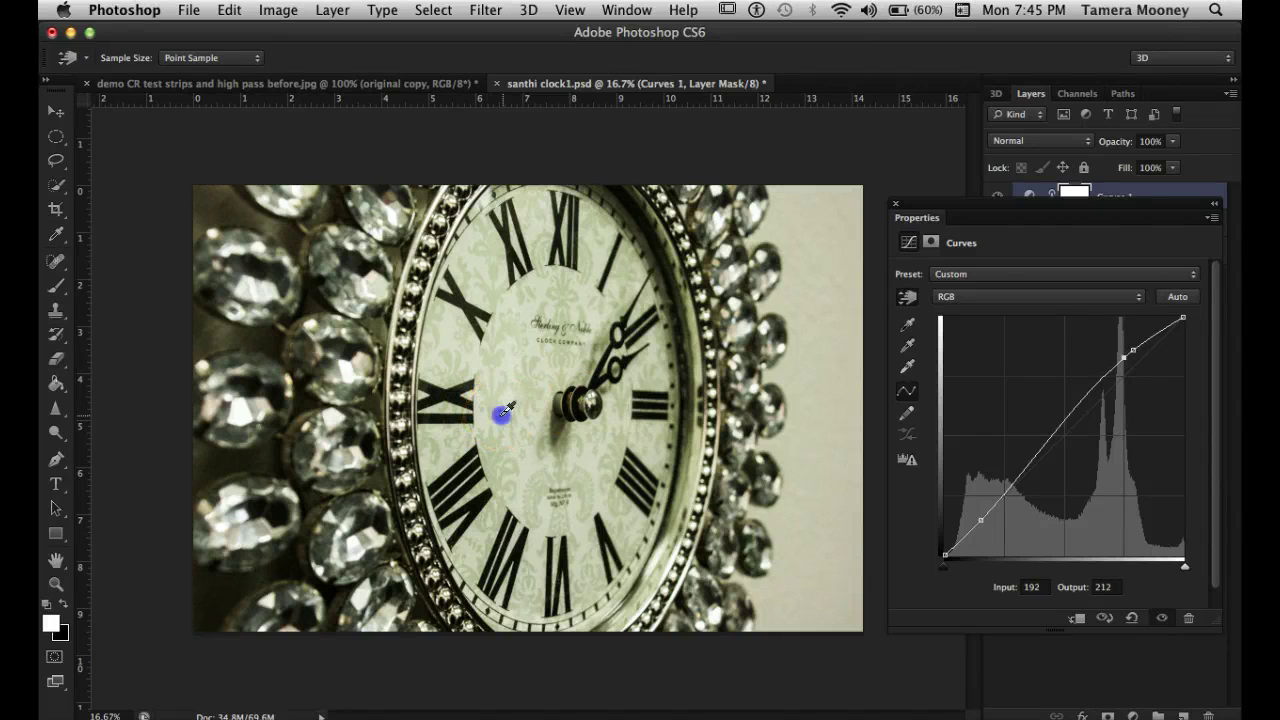
drag(503, 413, 505, 432)
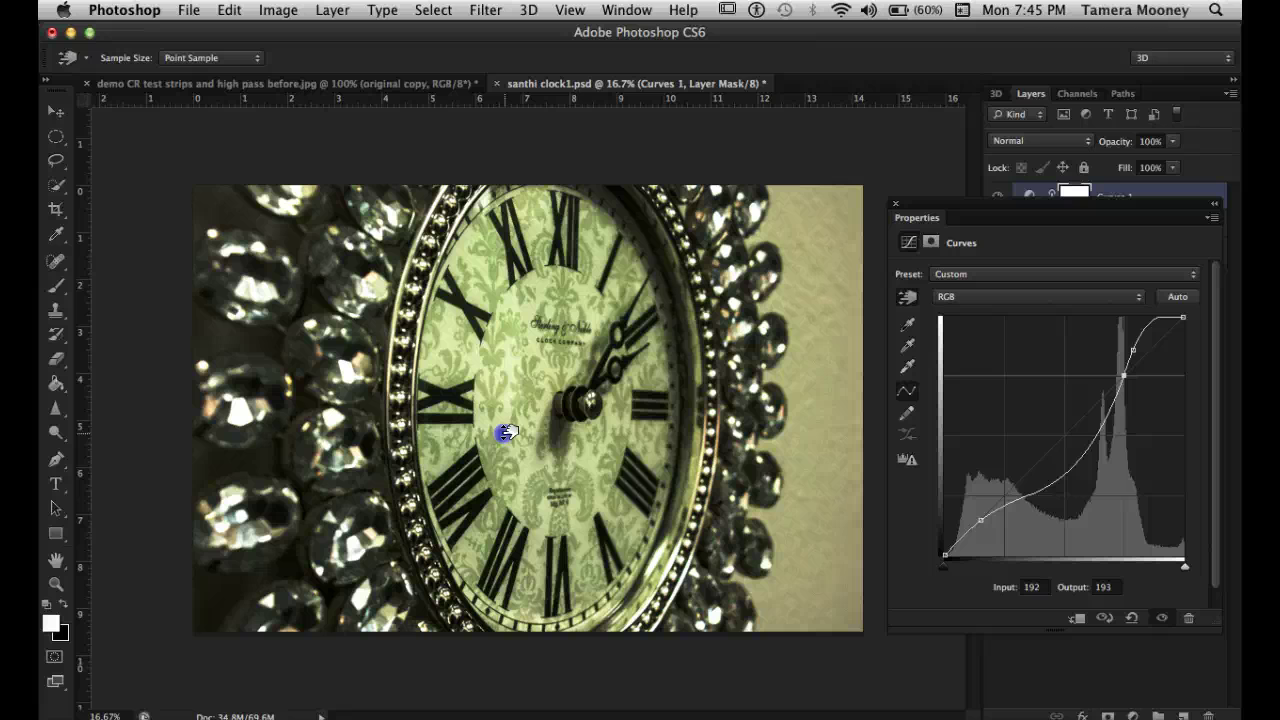
drag(505, 432, 502, 397)
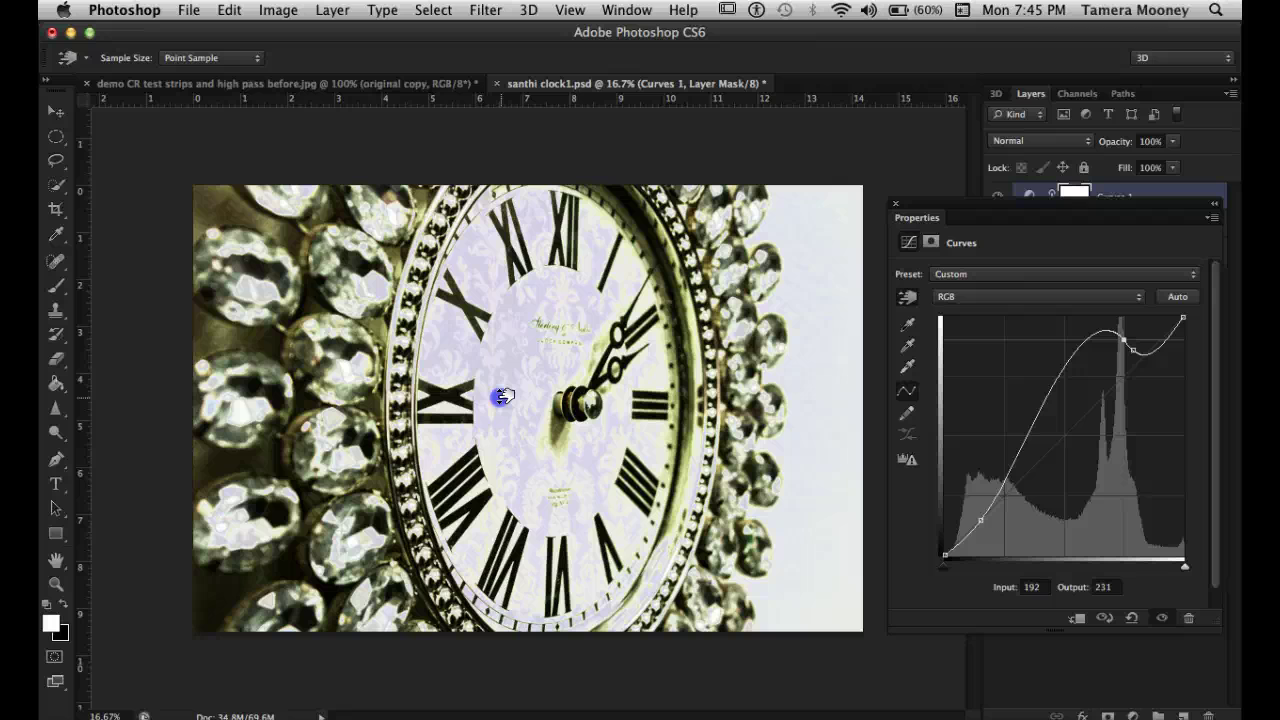
mouse_move(503, 396)
mouse_down()
mouse_move(491, 406)
mouse_move(508, 410)
mouse_up()
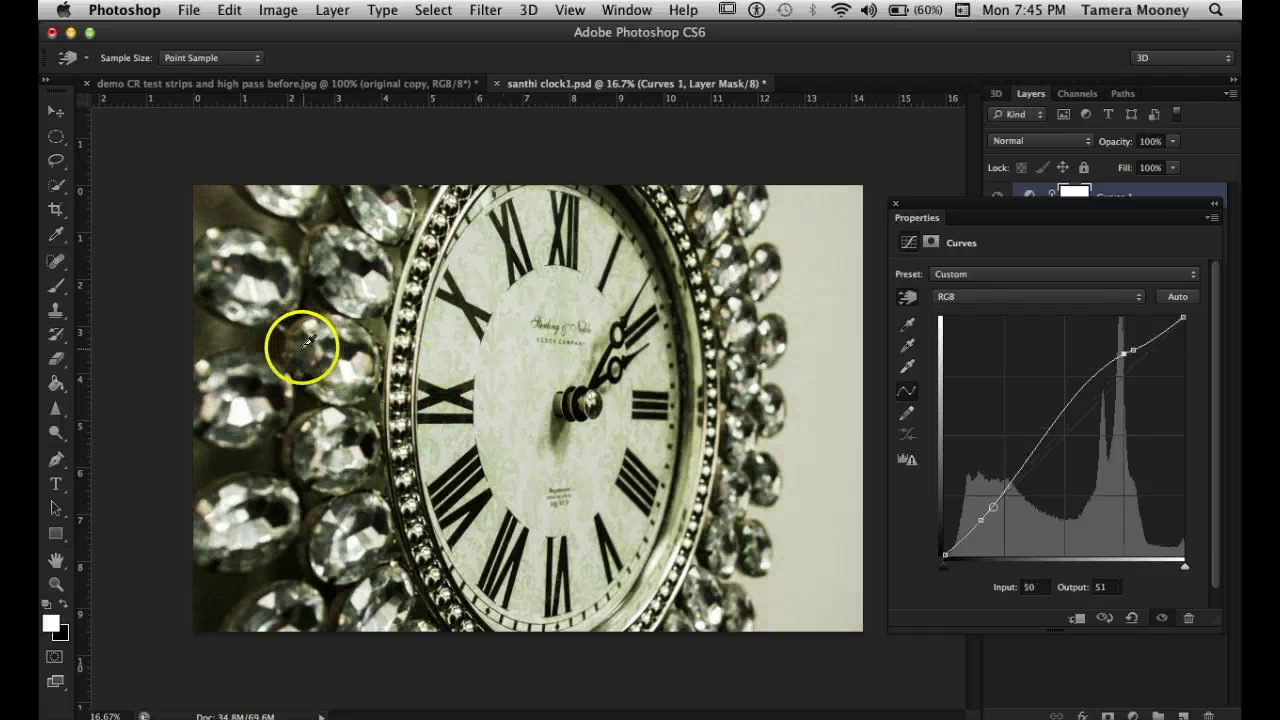
click(214, 340)
mouse_move(213, 342)
mouse_down()
mouse_move(211, 289)
mouse_move(214, 341)
mouse_up()
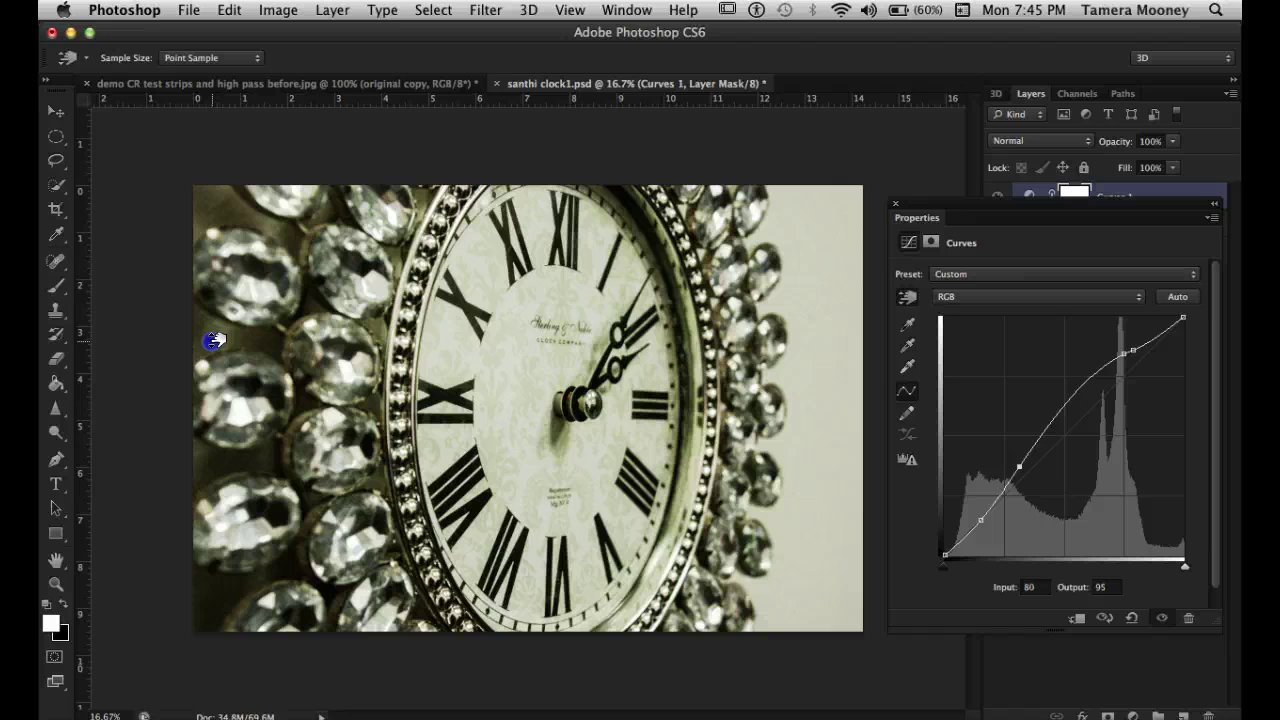
drag(583, 364, 620, 408)
key(super+z)
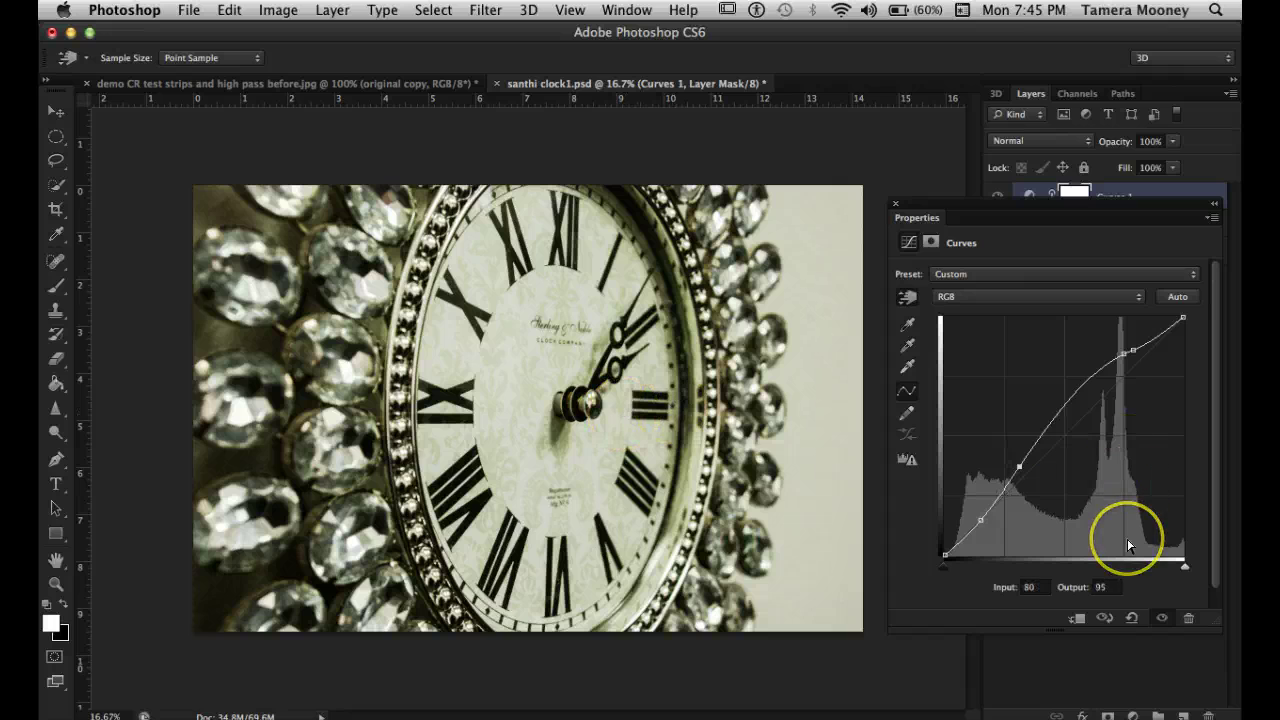
Toggle the Curves layer on and off to compare, then close its properties.
click(1158, 626)
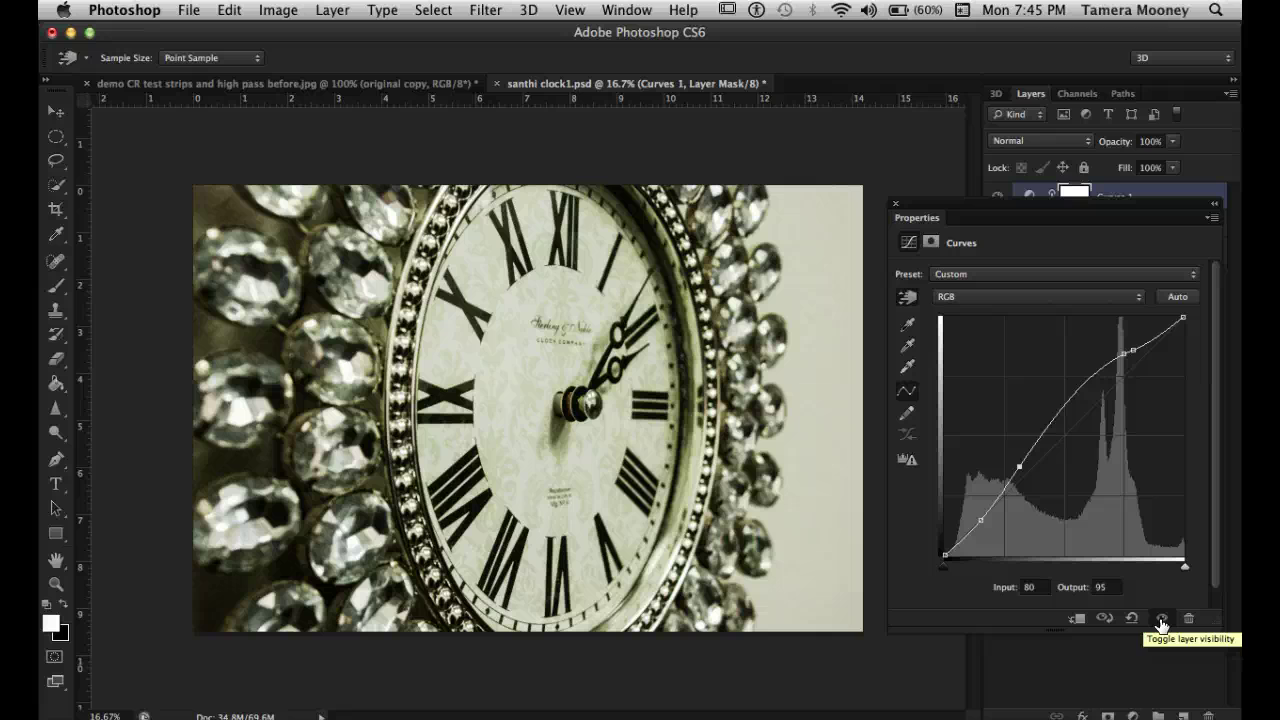
click(1160, 620)
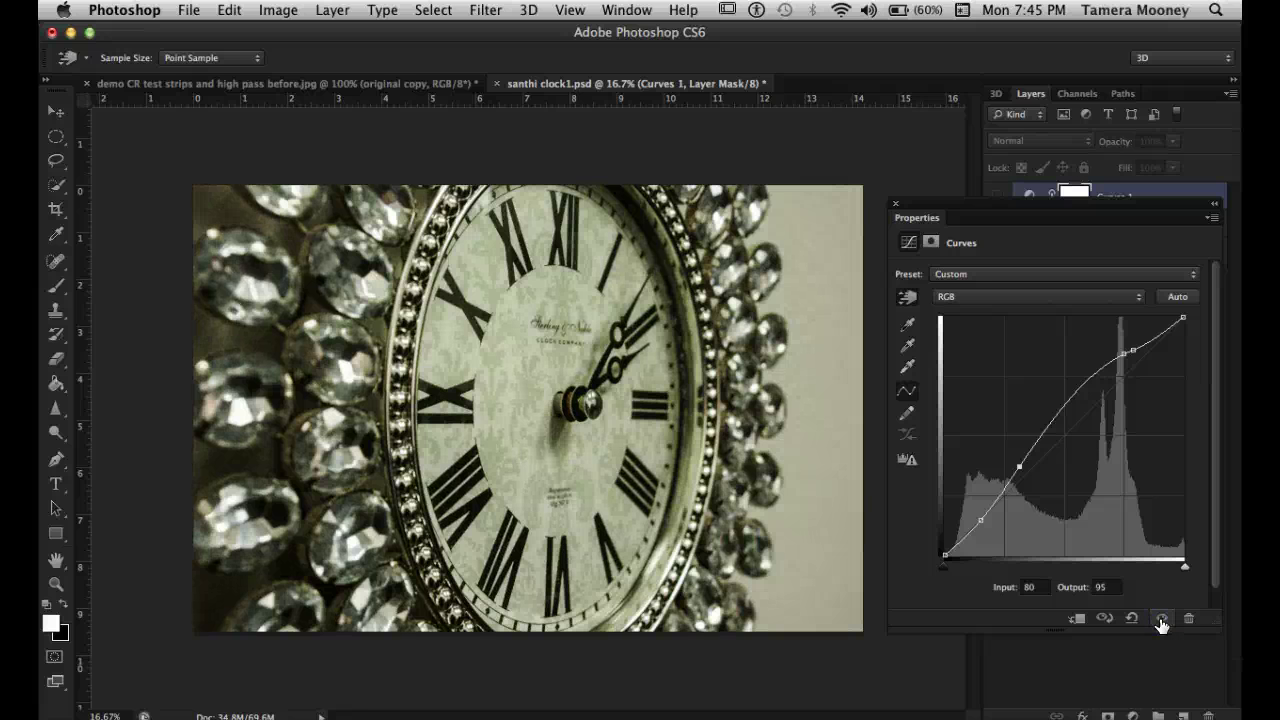
click(1160, 620)
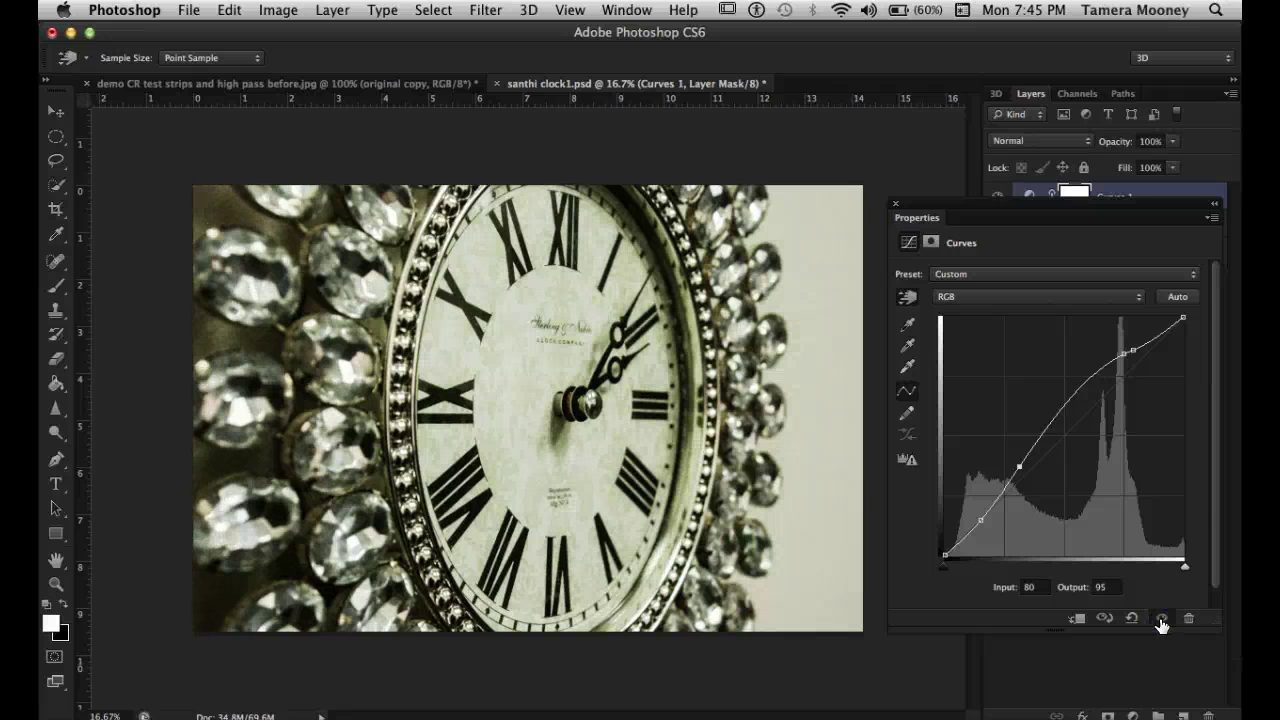
click(1160, 620)
click(1160, 620)
click(897, 208)
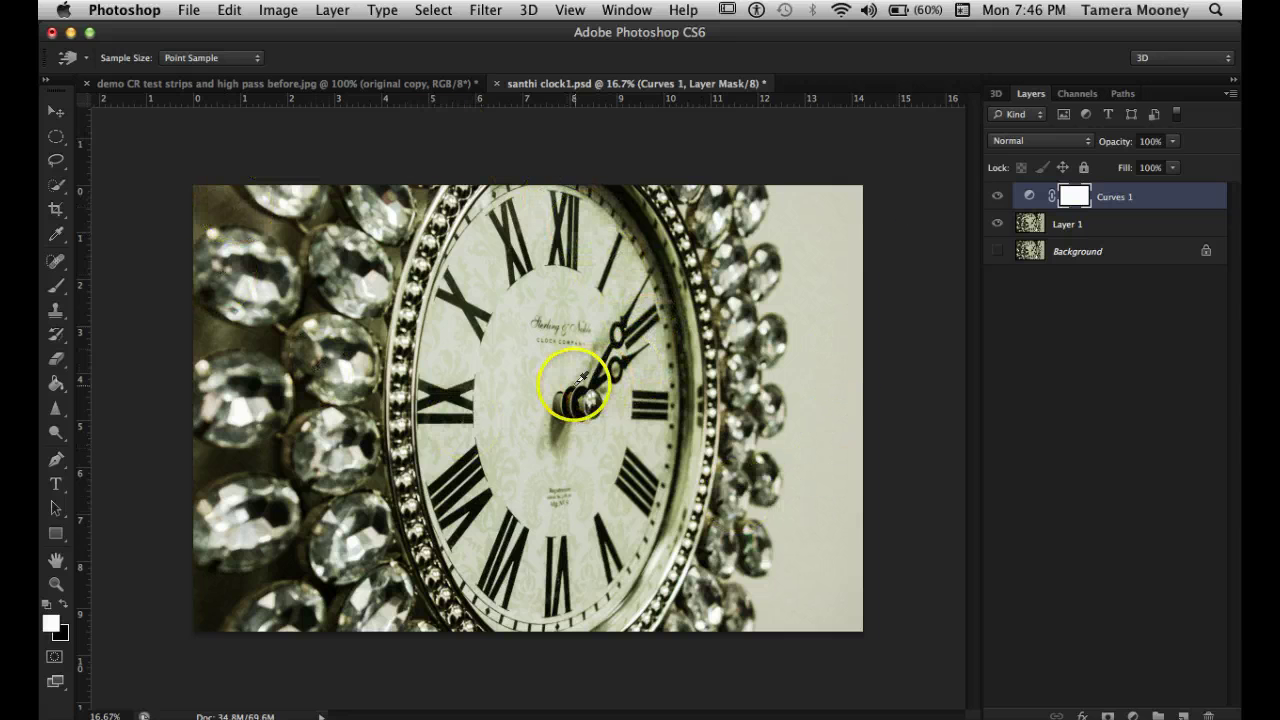
key(XF86MonBrightnessUp)
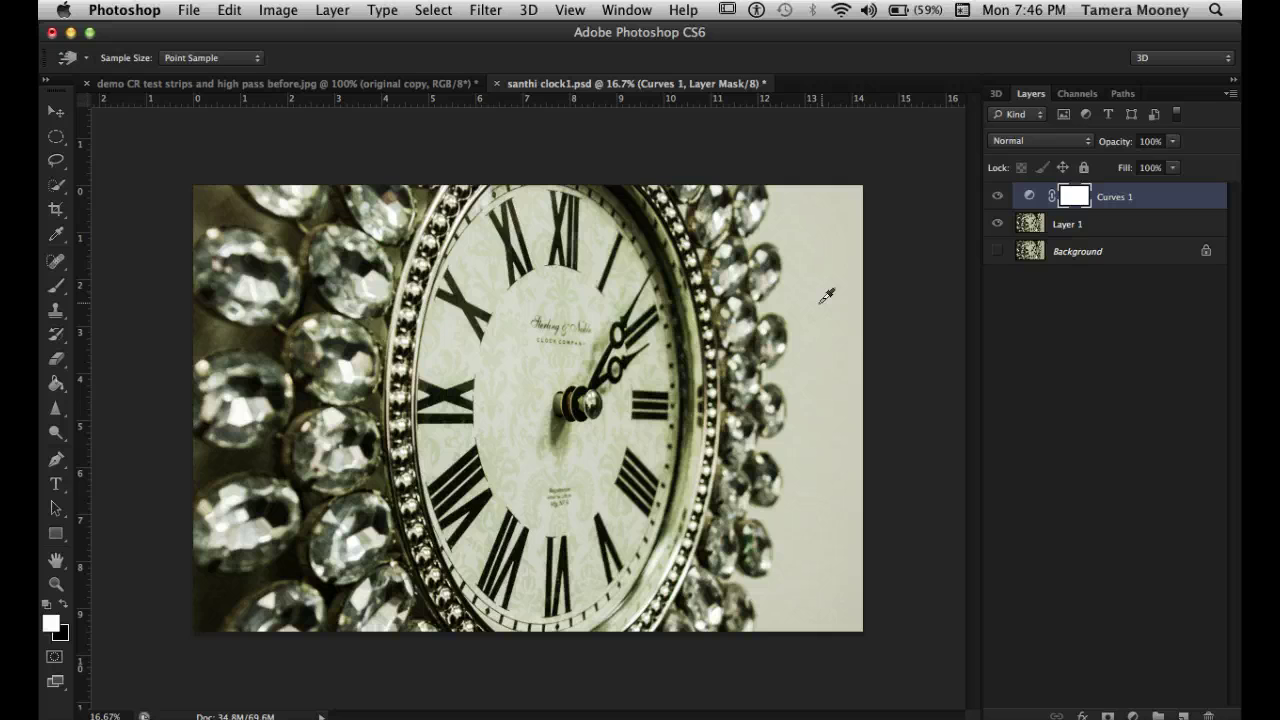
Add a Brightness/Contrast adjustment layer with the brightness lowered slightly.
click(1134, 716)
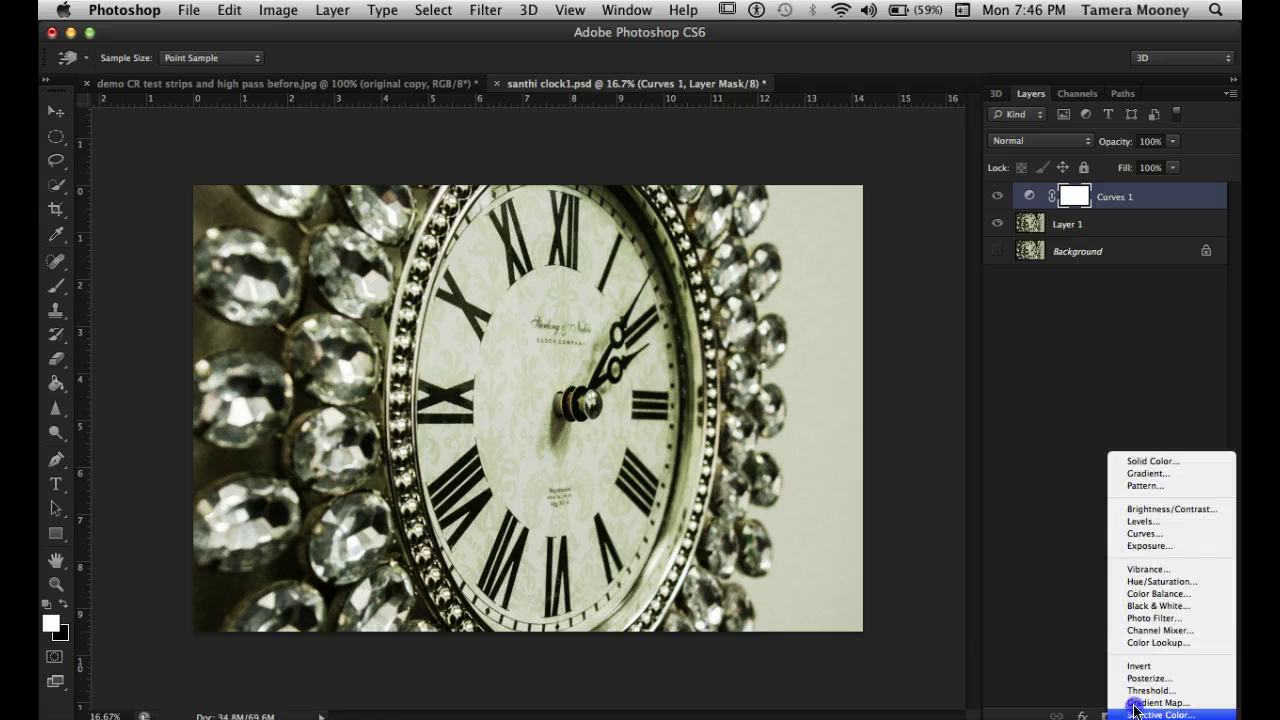
click(1170, 509)
mouse_move(1048, 322)
mouse_down()
mouse_move(957, 323)
mouse_move(1040, 334)
mouse_up()
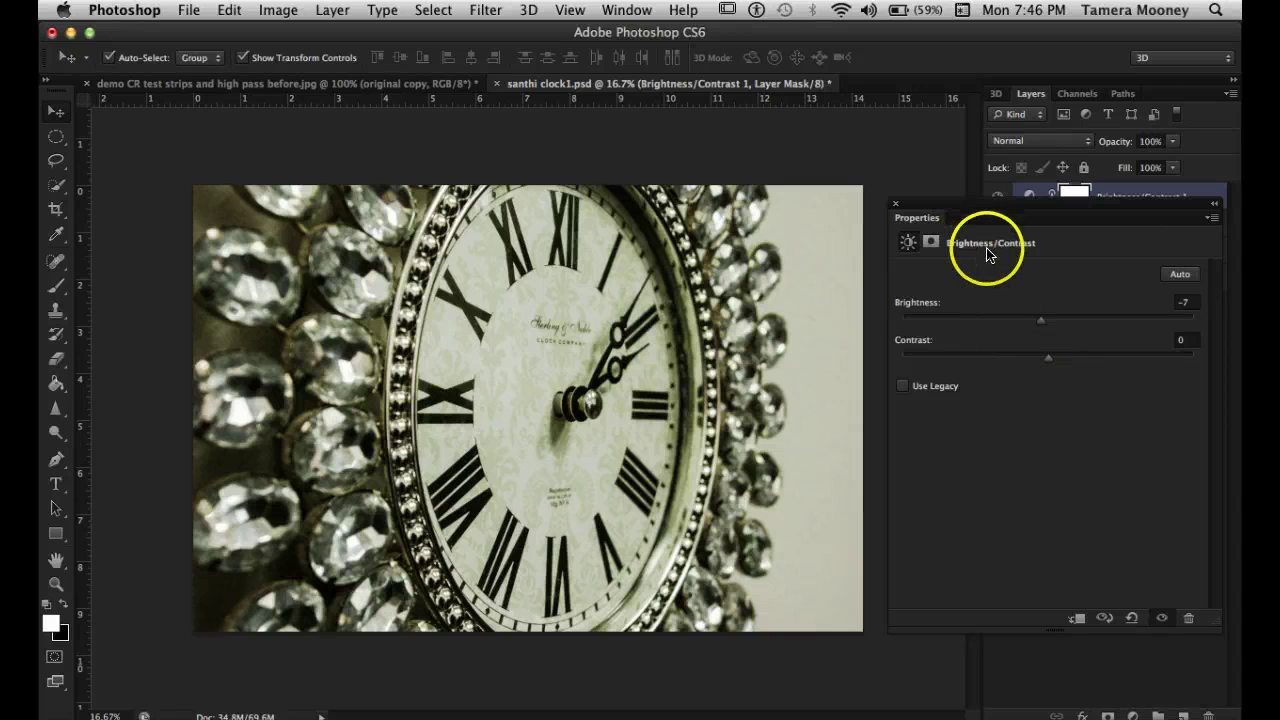
click(896, 210)
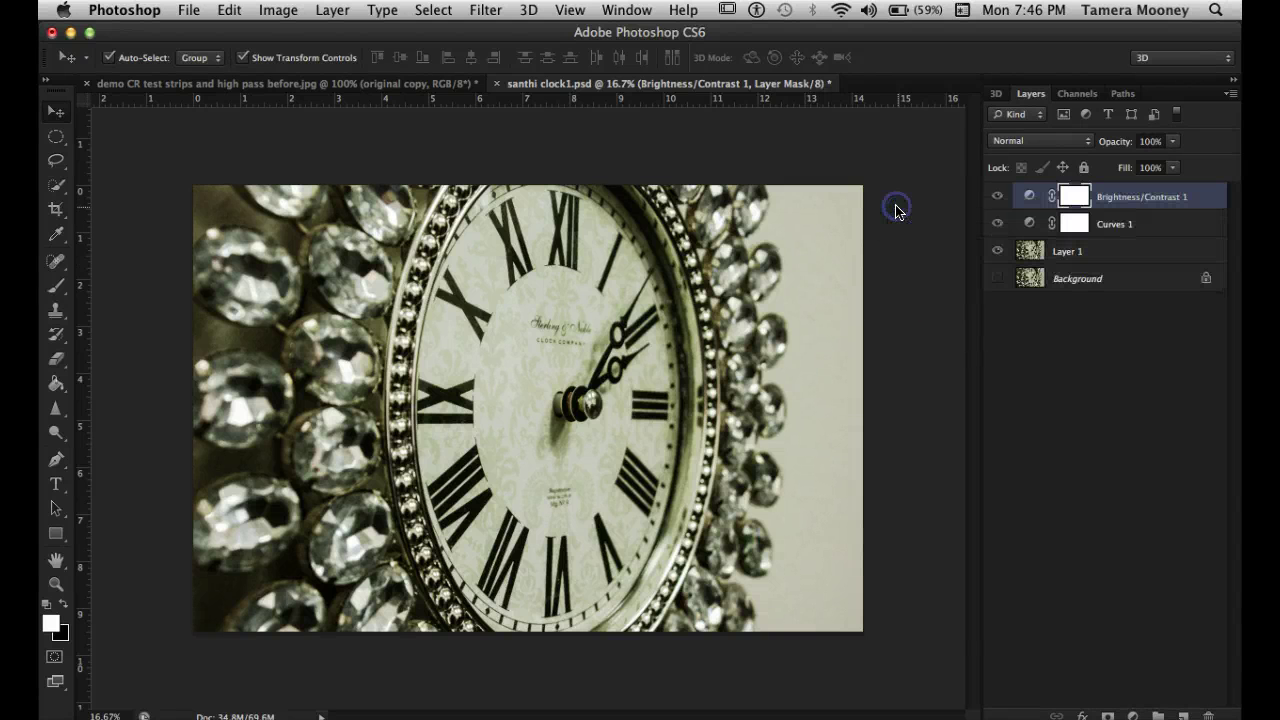
Add an Exposure adjustment layer with exposure raised to about +0.4.
click(1132, 715)
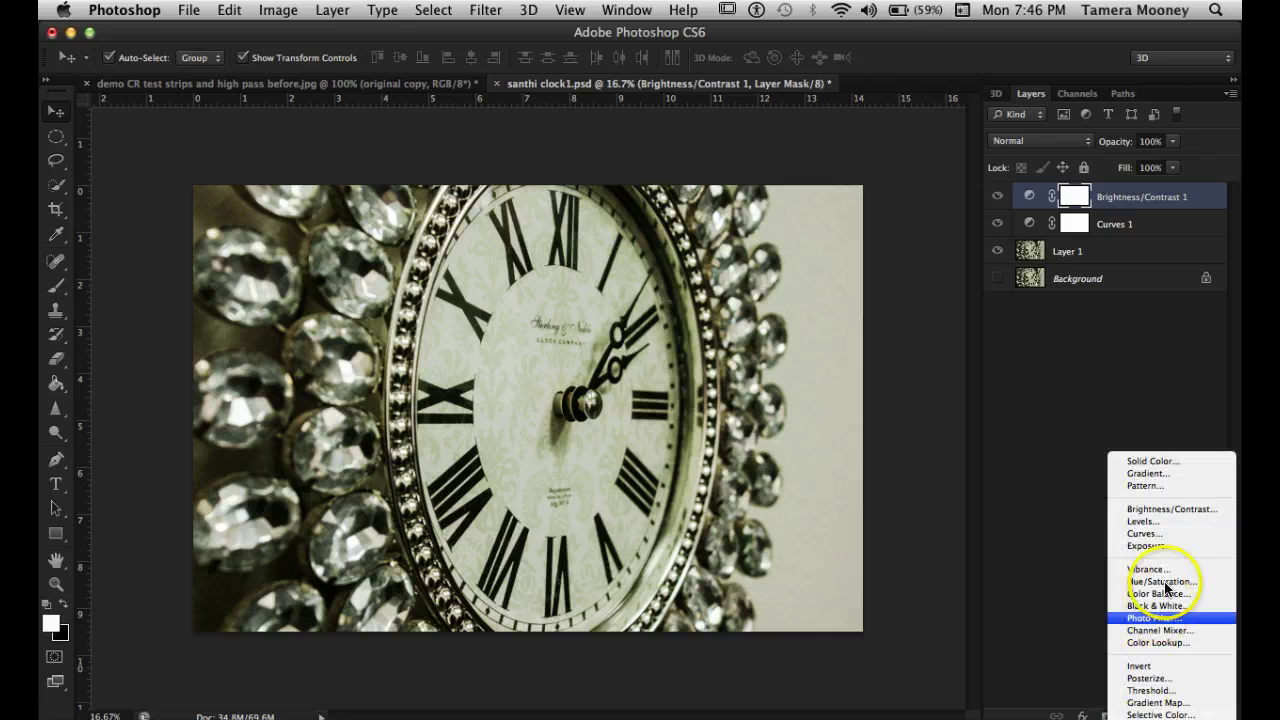
click(1155, 545)
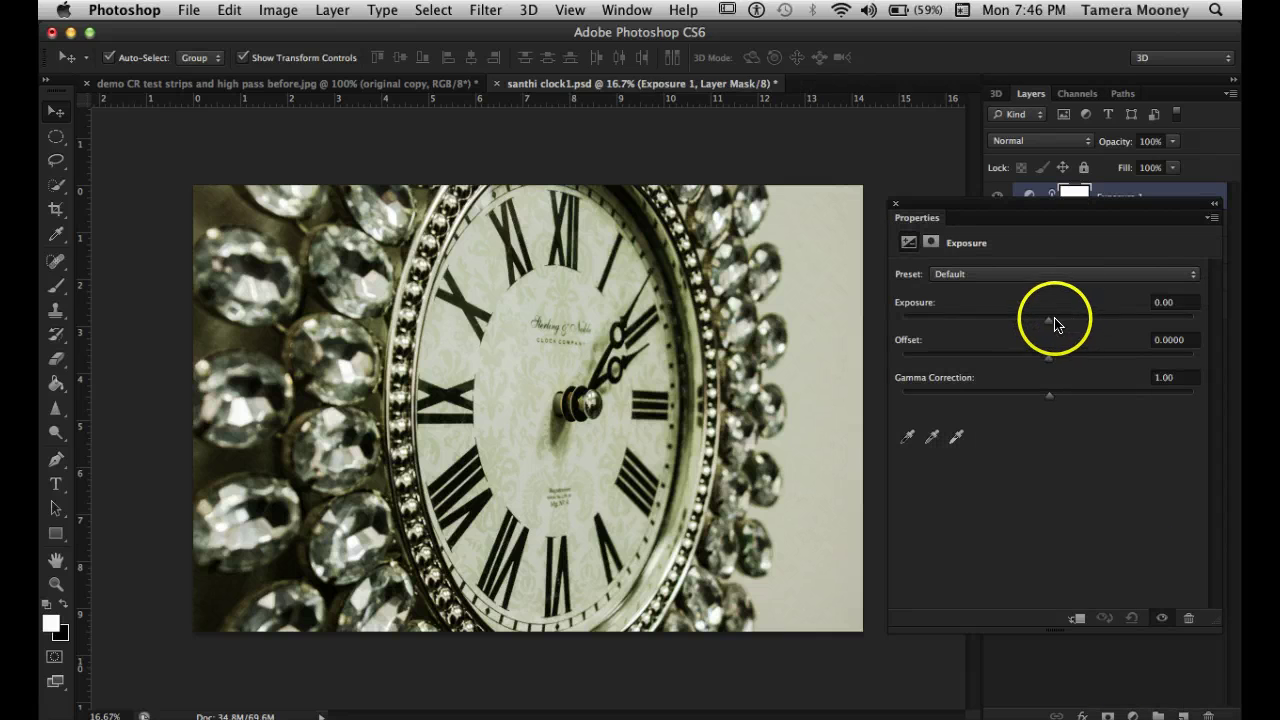
drag(1057, 322, 1055, 322)
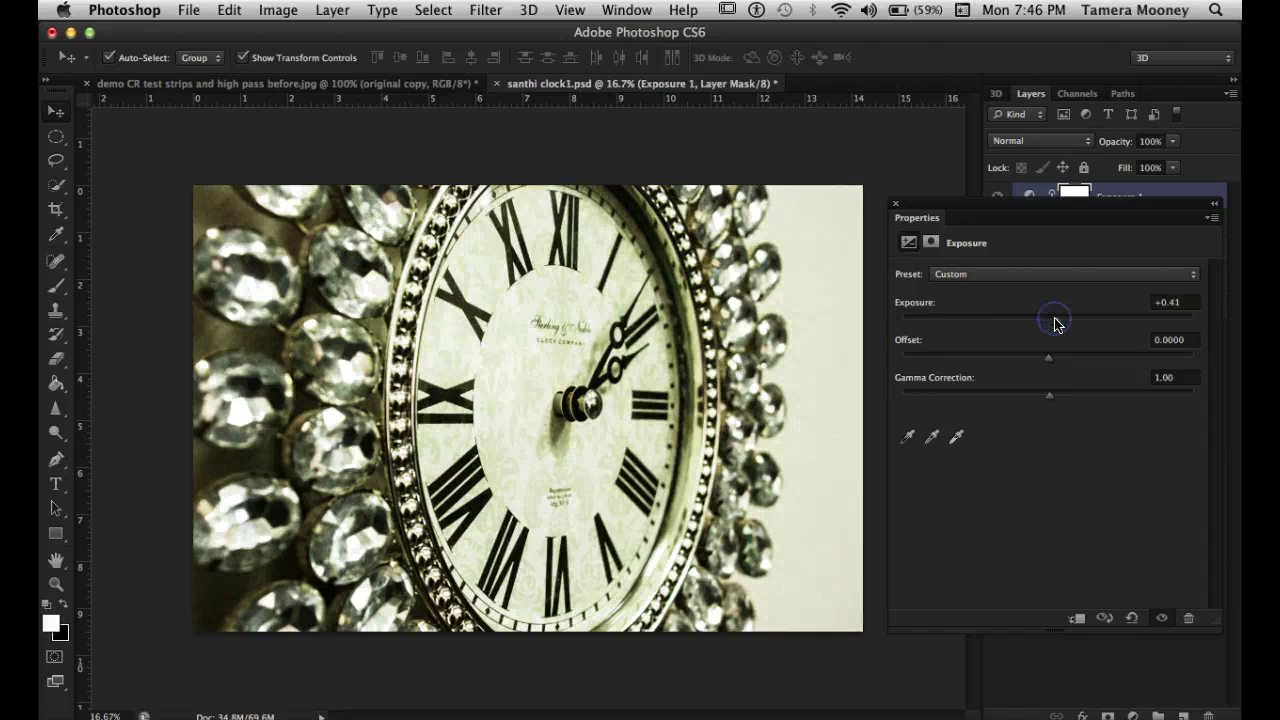
click(895, 204)
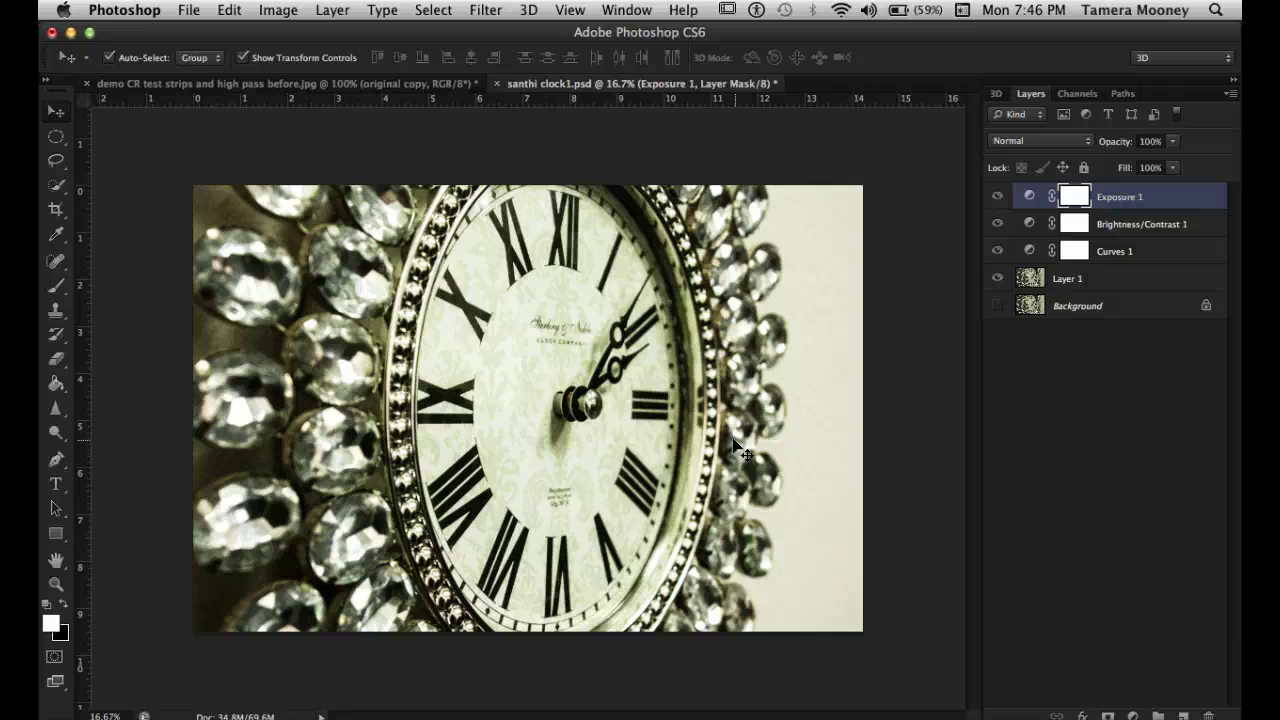
Select Layer 1 and duplicate it as Layer 1 copy with Cmd+J.
click(1098, 280)
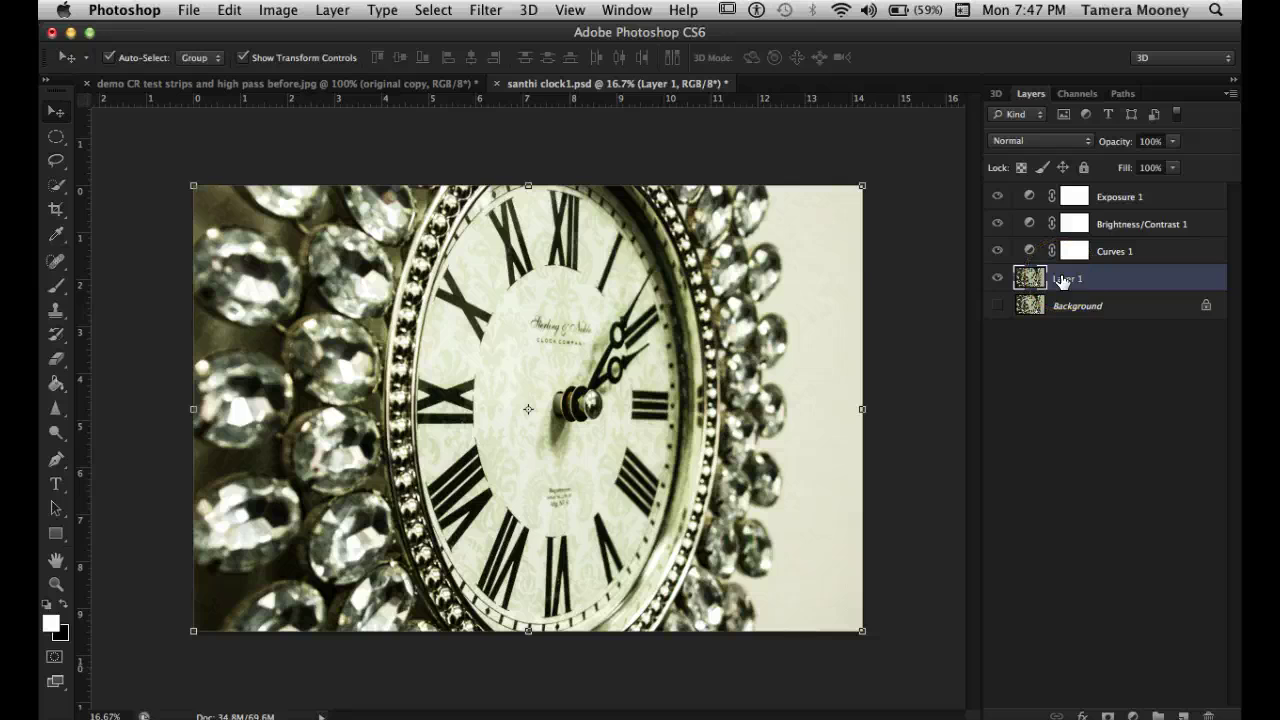
key(super+j)
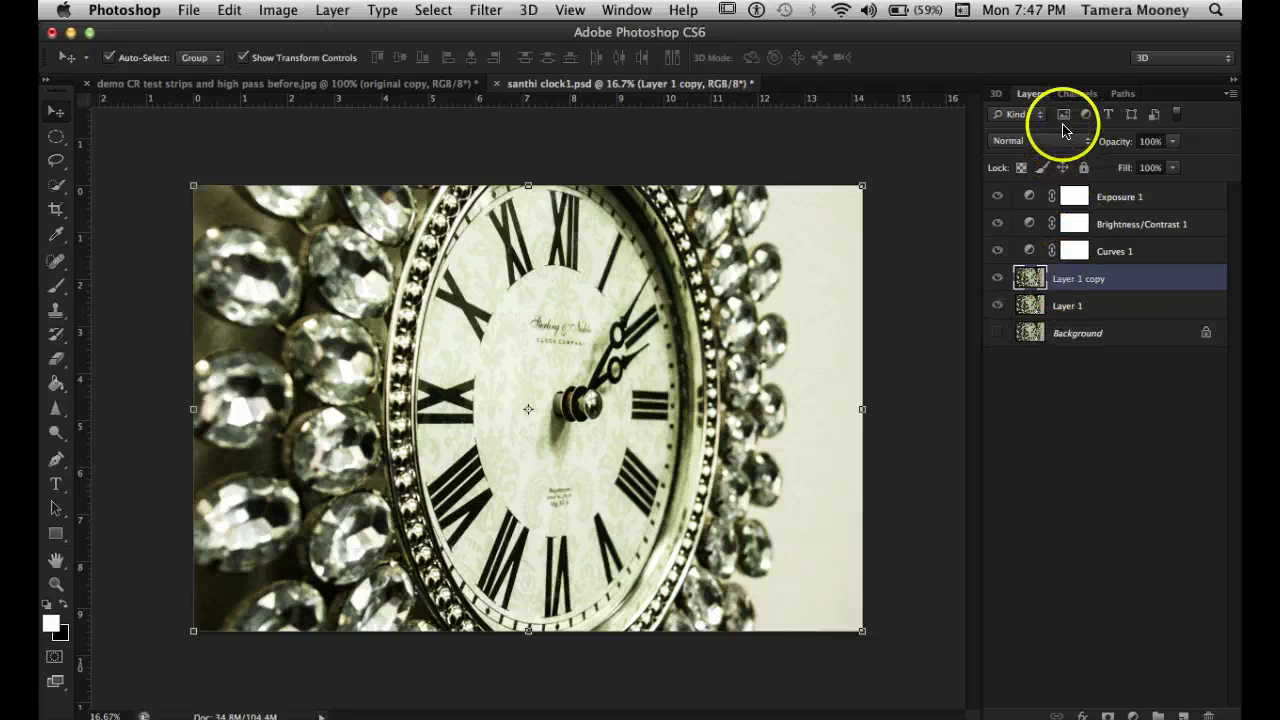
click(1055, 140)
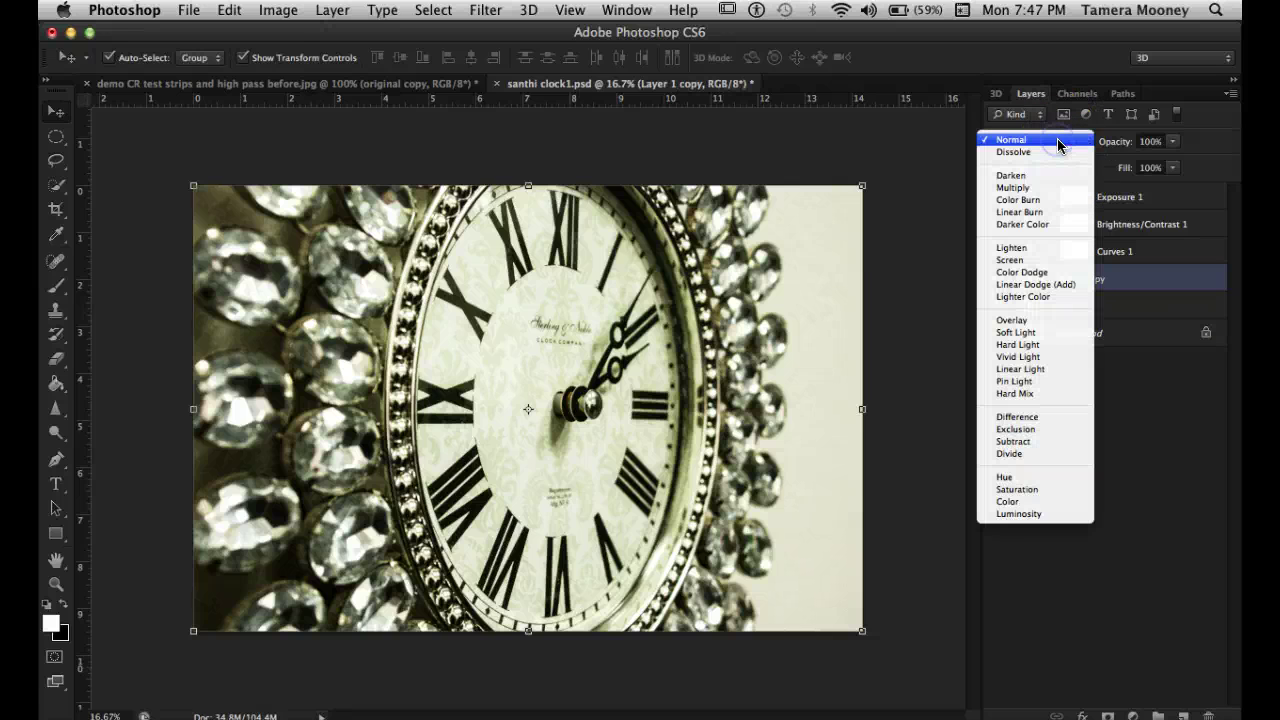
Set Layer 1 copy to Overlay and bring up High Pass, zooming its preview out to the whole clock.
click(1033, 319)
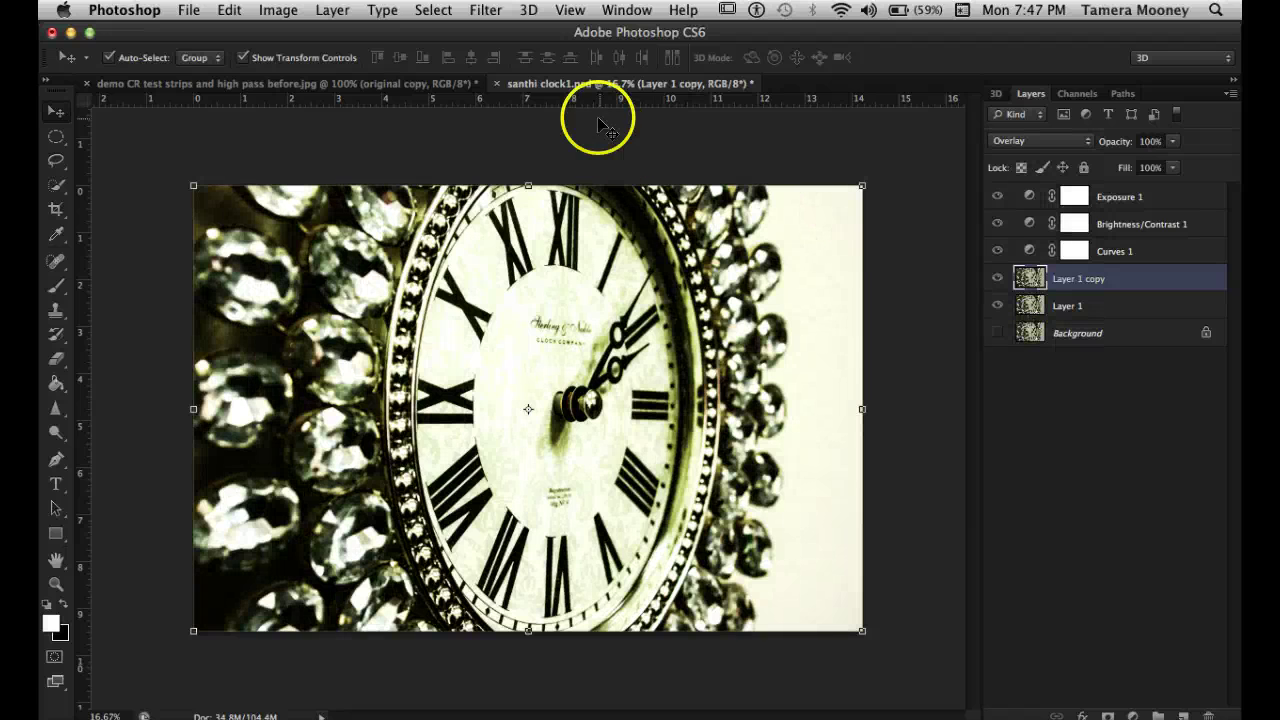
click(487, 12)
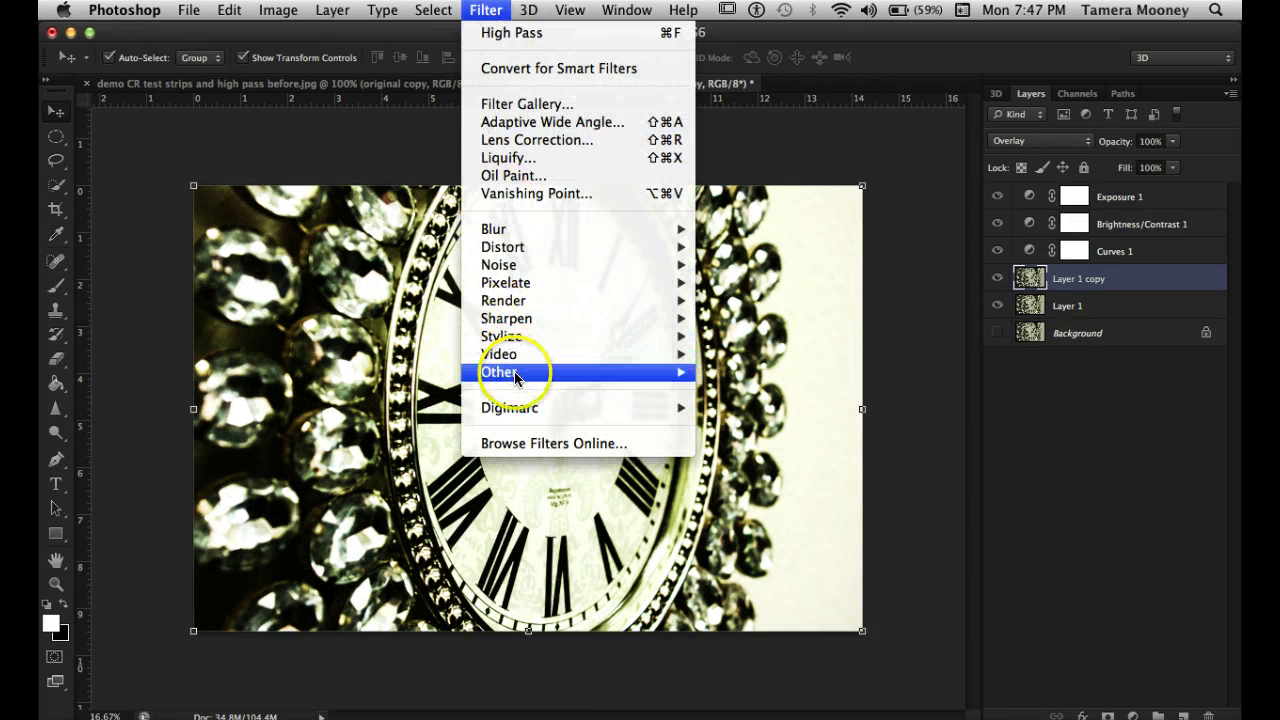
mouse_move(526, 368)
click(726, 392)
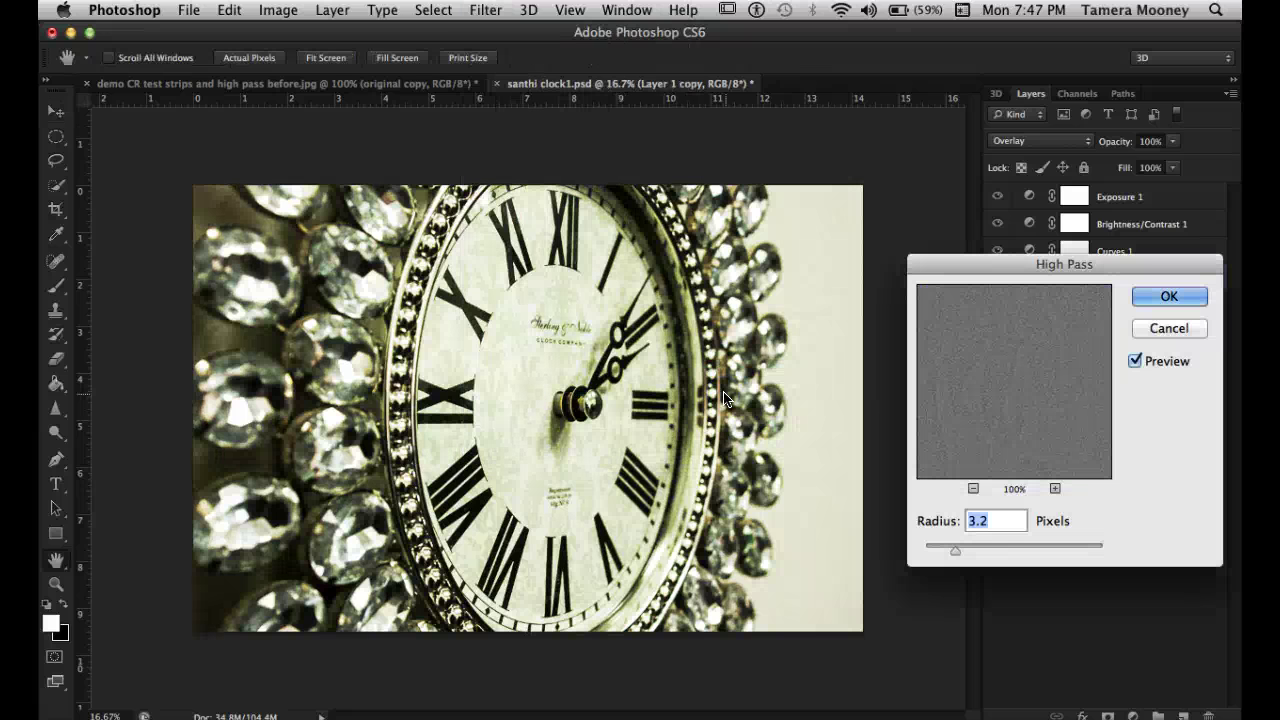
drag(928, 368, 1008, 337)
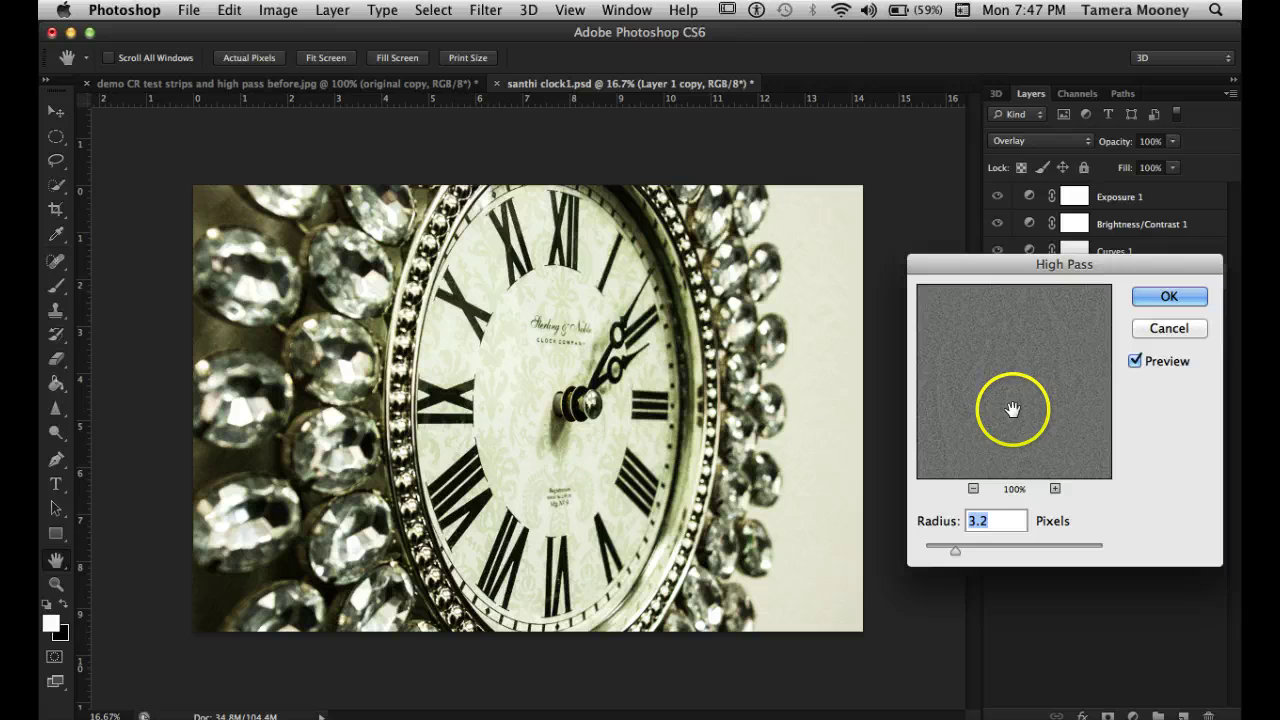
click(972, 489)
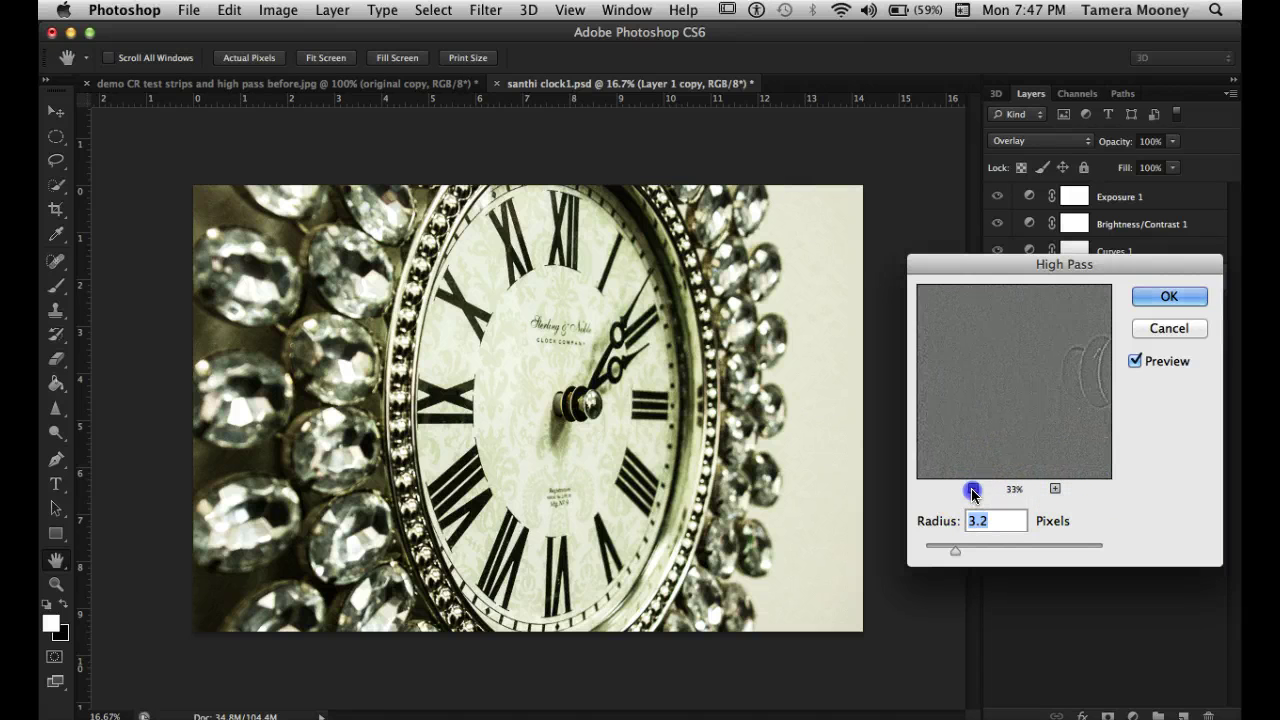
click(972, 489)
click(972, 489)
Settle the High Pass radius at 2.7 pixels and apply the filter.
drag(955, 552, 1006, 551)
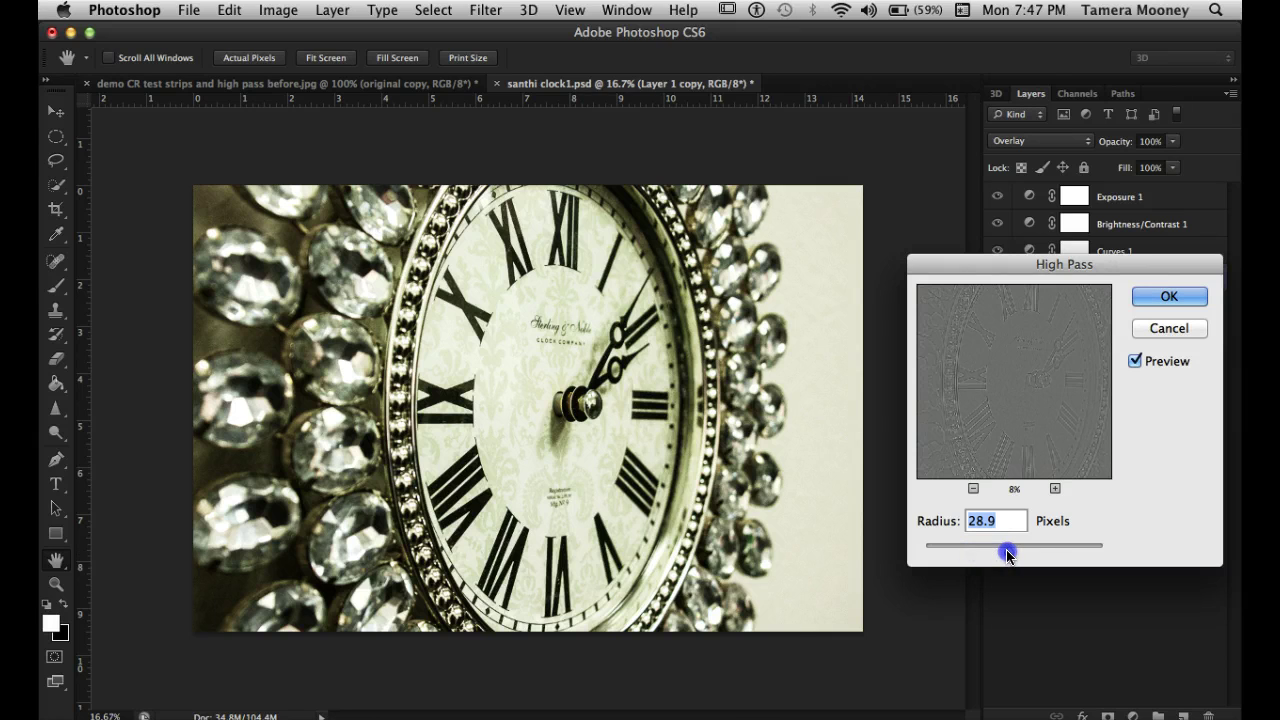
drag(1063, 414, 943, 388)
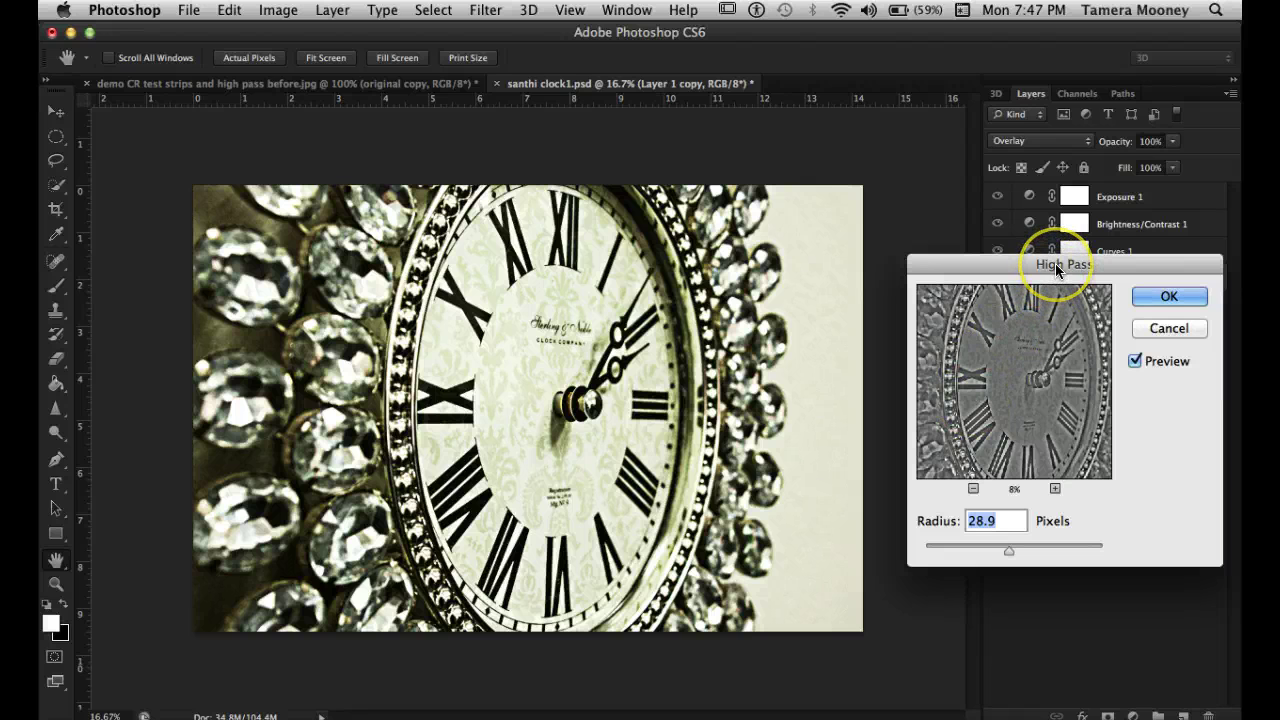
click(1007, 555)
drag(1007, 555, 962, 549)
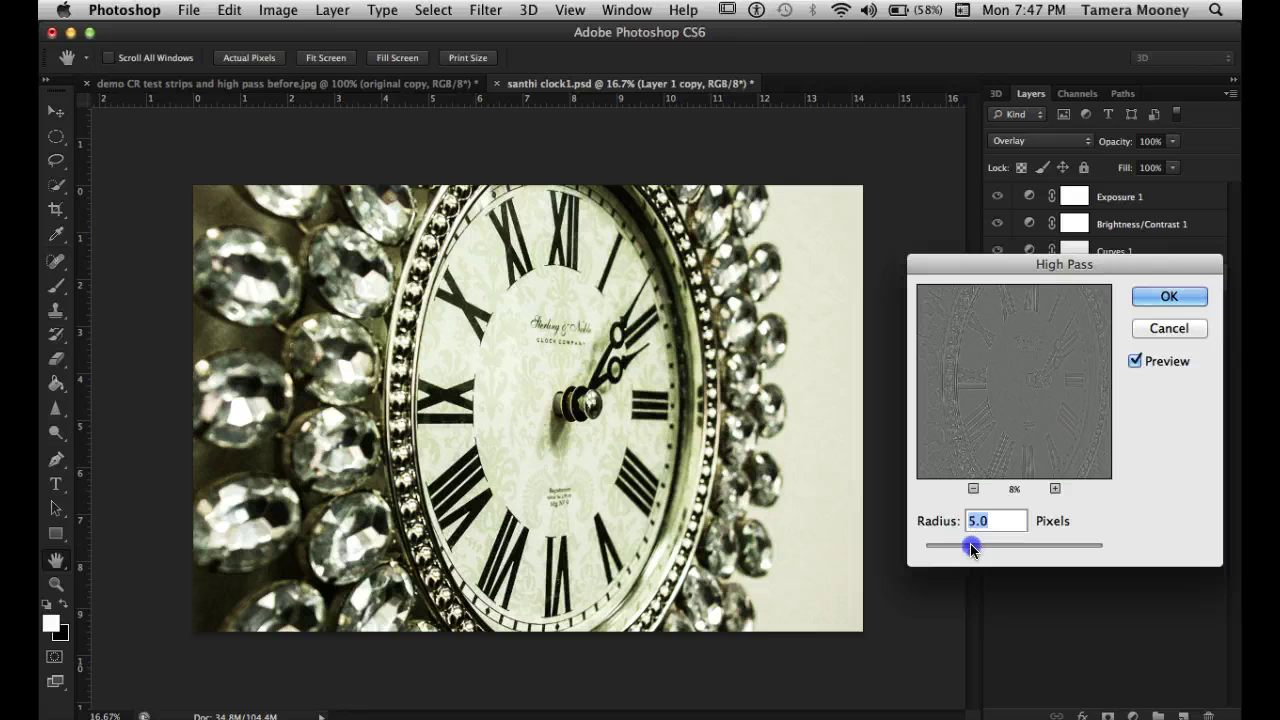
mouse_move(970, 543)
mouse_down()
mouse_move(927, 548)
mouse_move(949, 548)
mouse_up()
click(1162, 296)
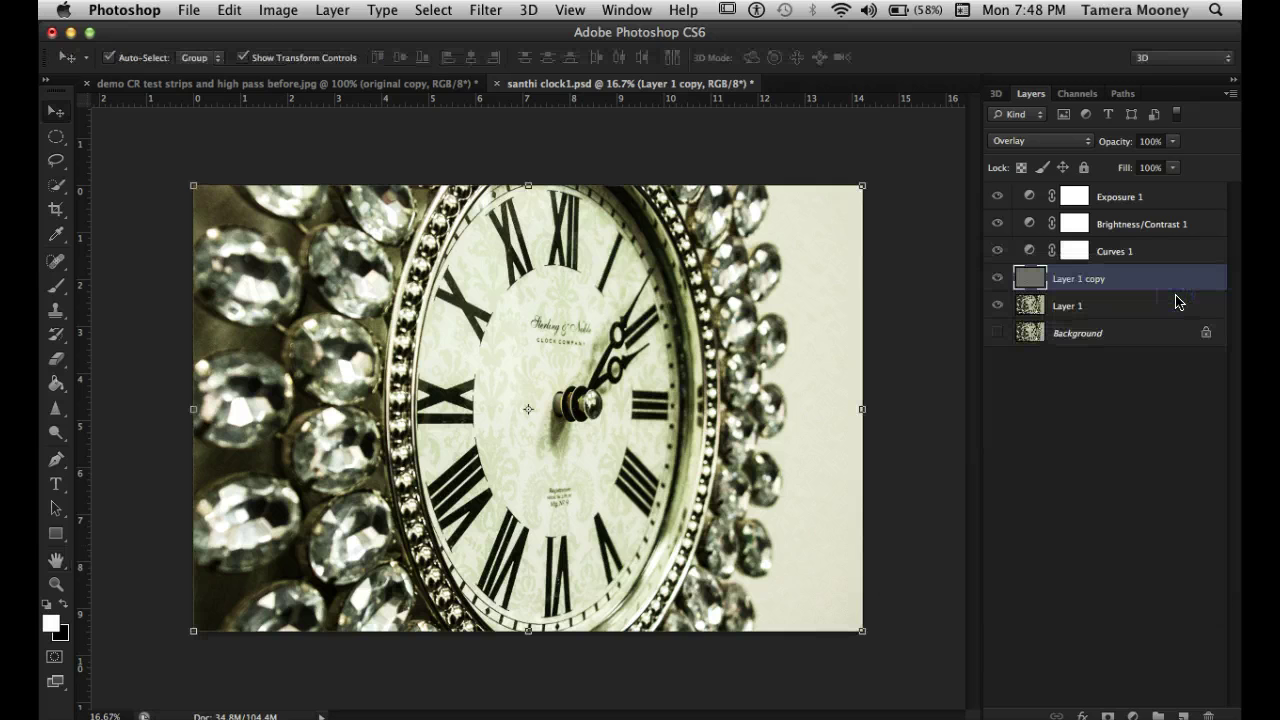
Zoom in on the clock face and toggle Layer 1 copy repeatedly to compare the sharpening.
click(997, 279)
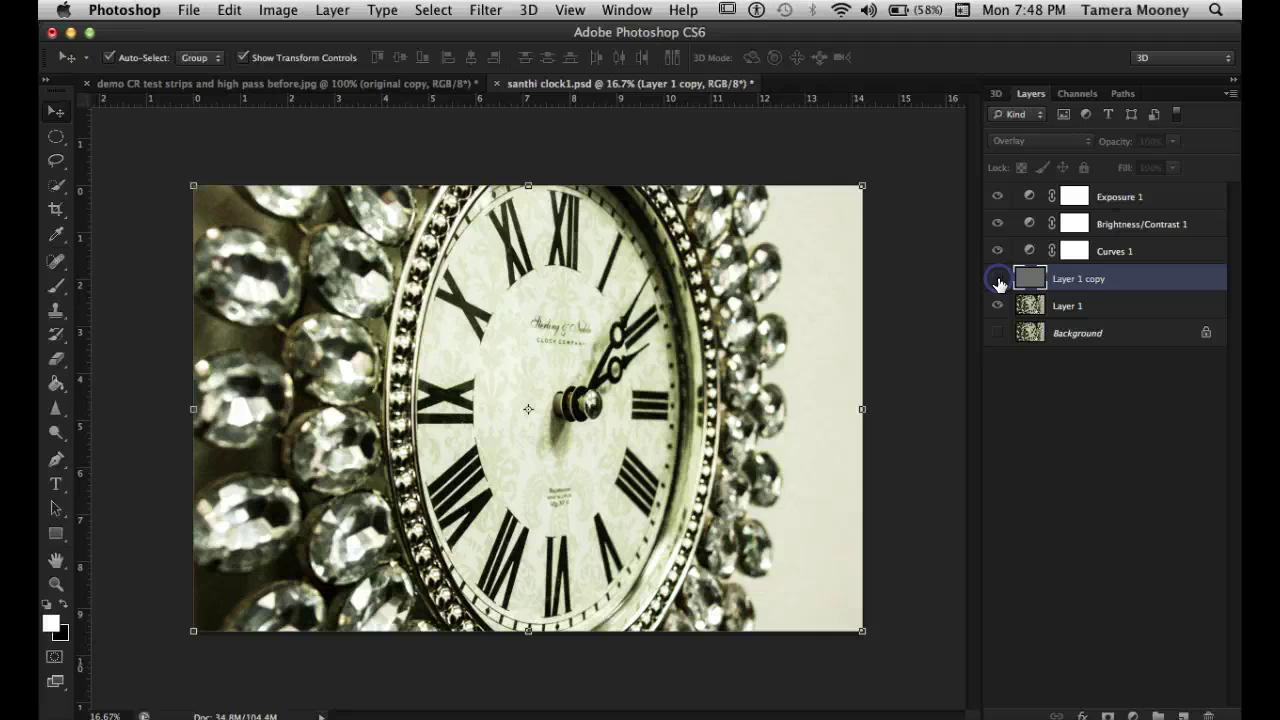
click(997, 281)
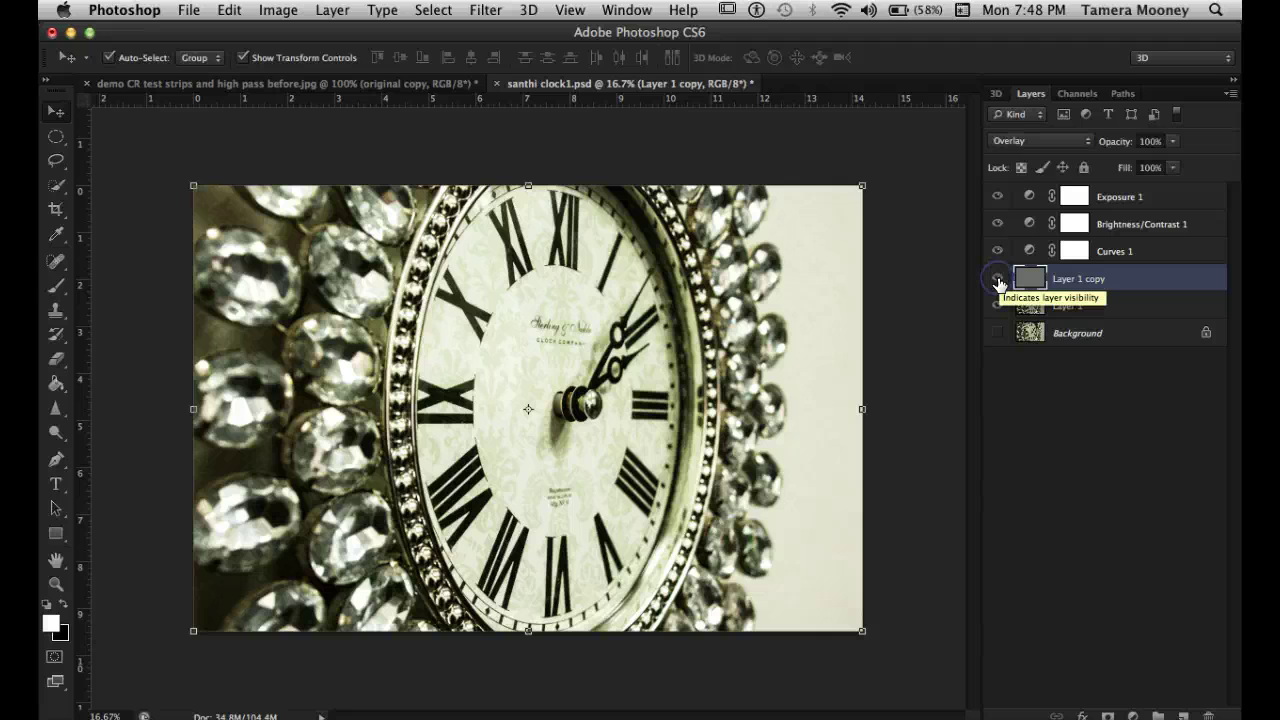
key(super+equal)
key(super+equal)
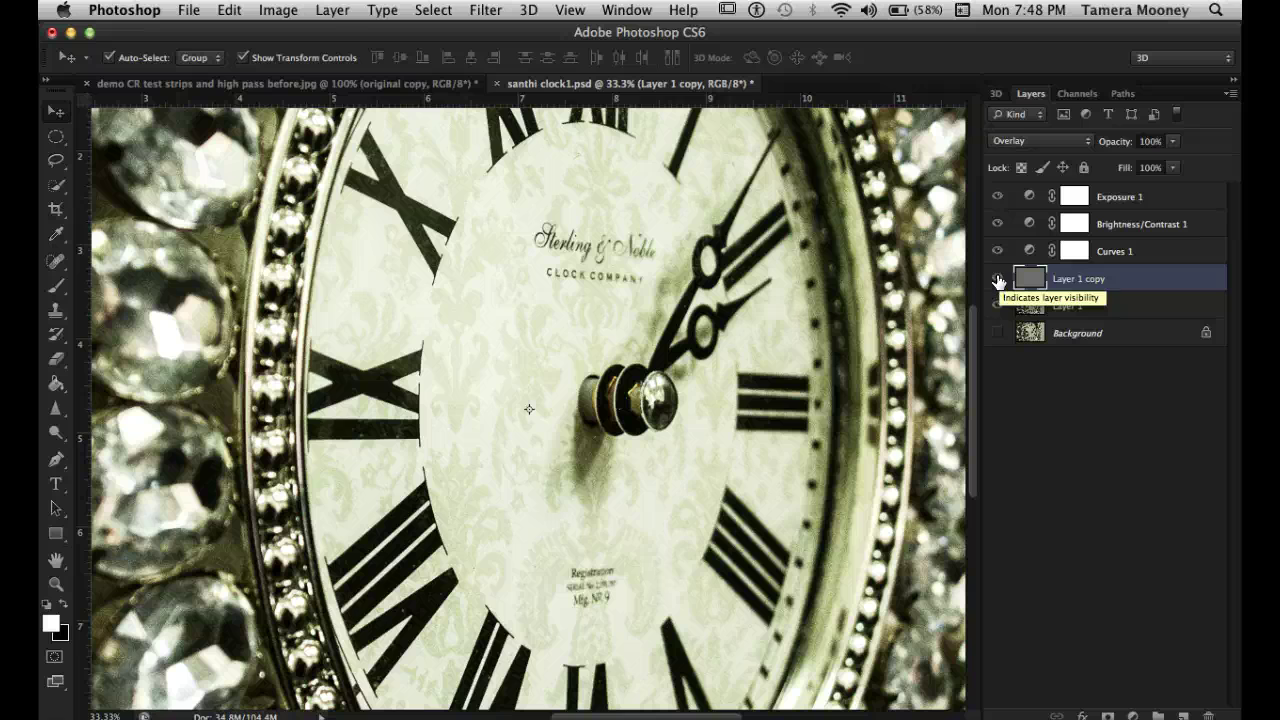
click(997, 280)
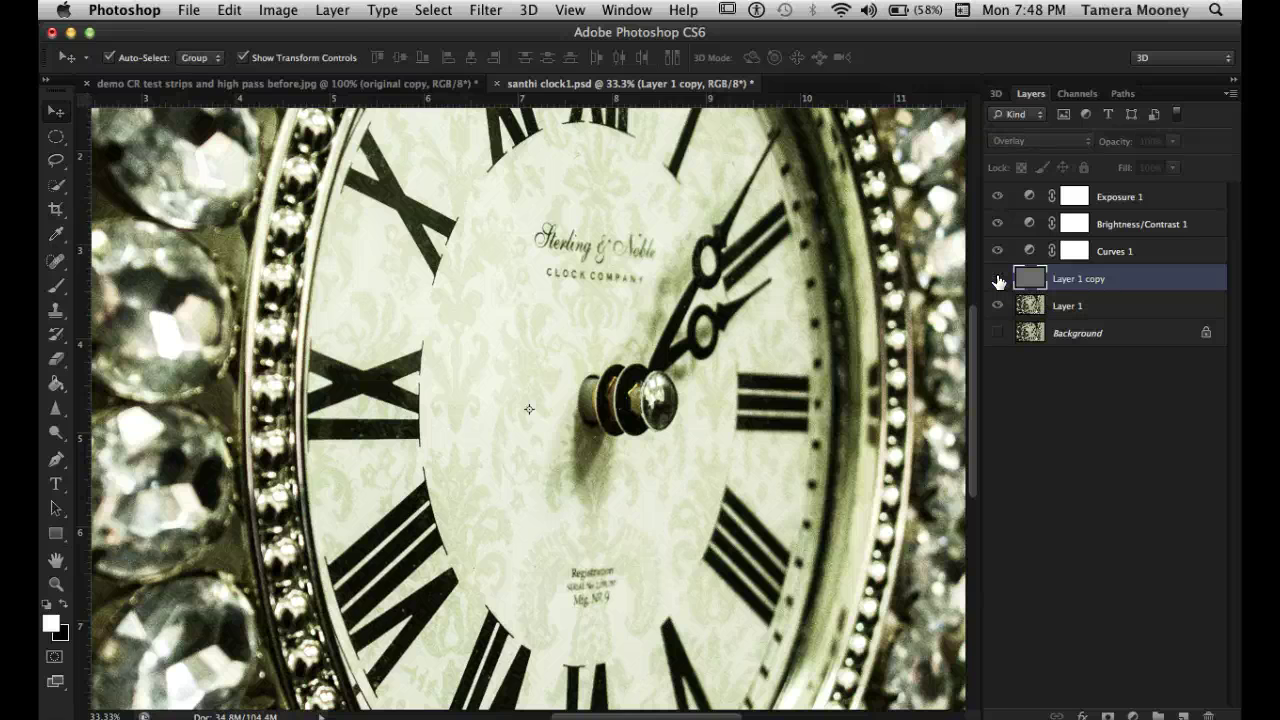
click(997, 280)
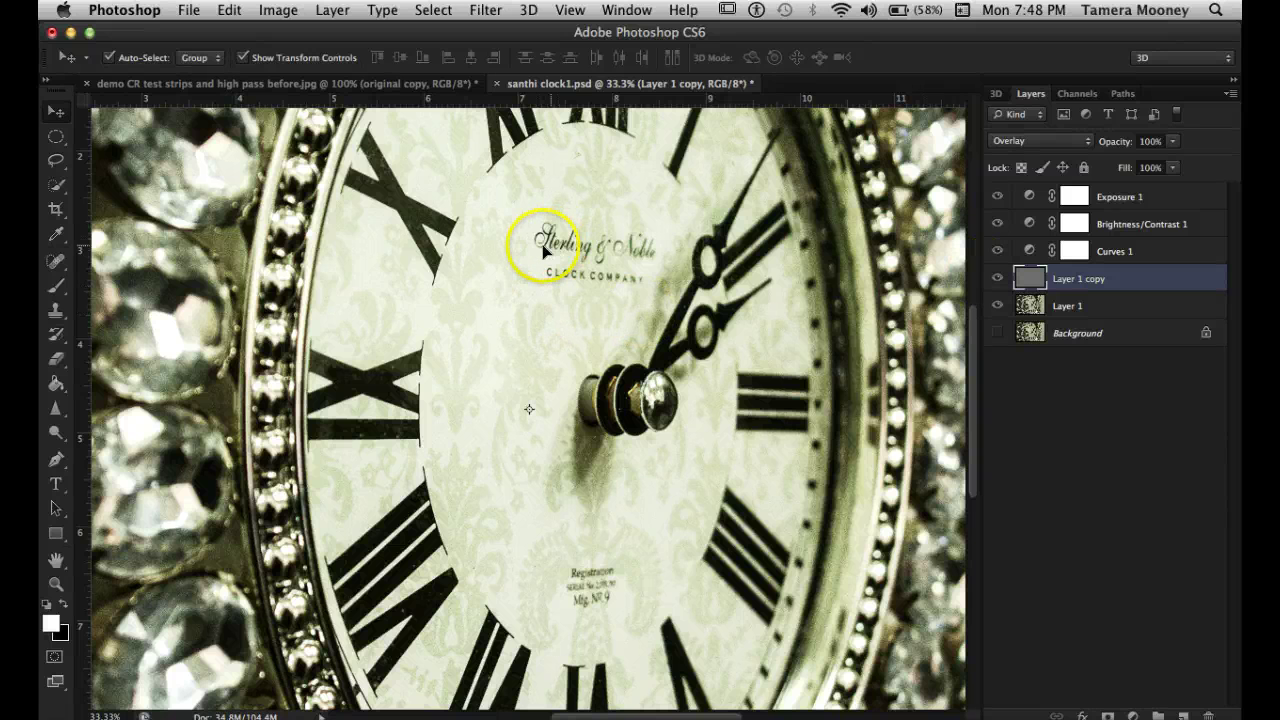
click(998, 280)
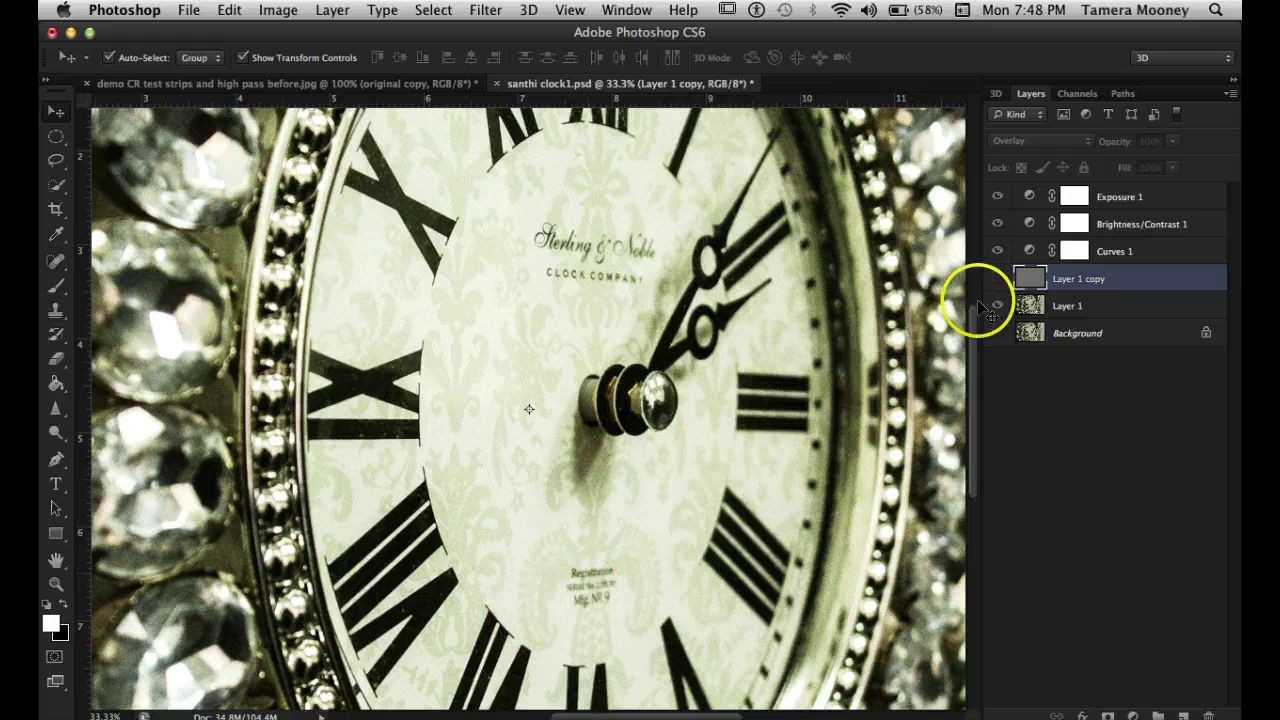
click(997, 282)
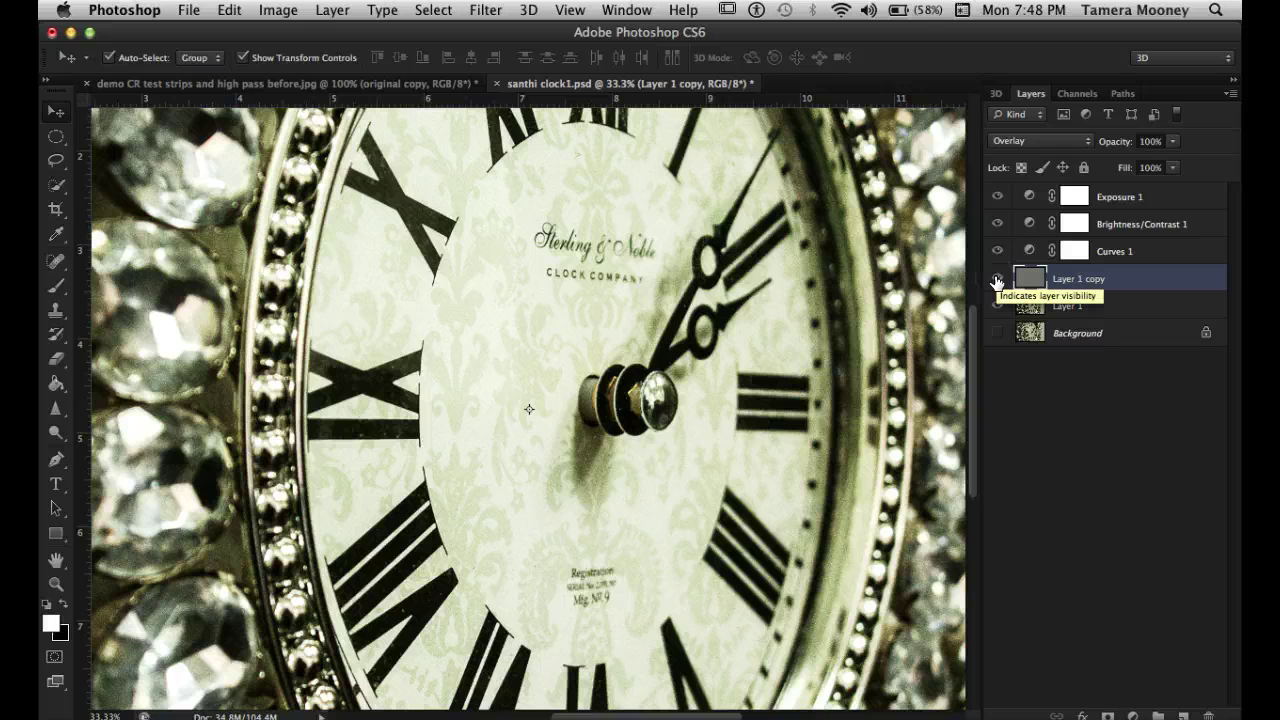
click(996, 282)
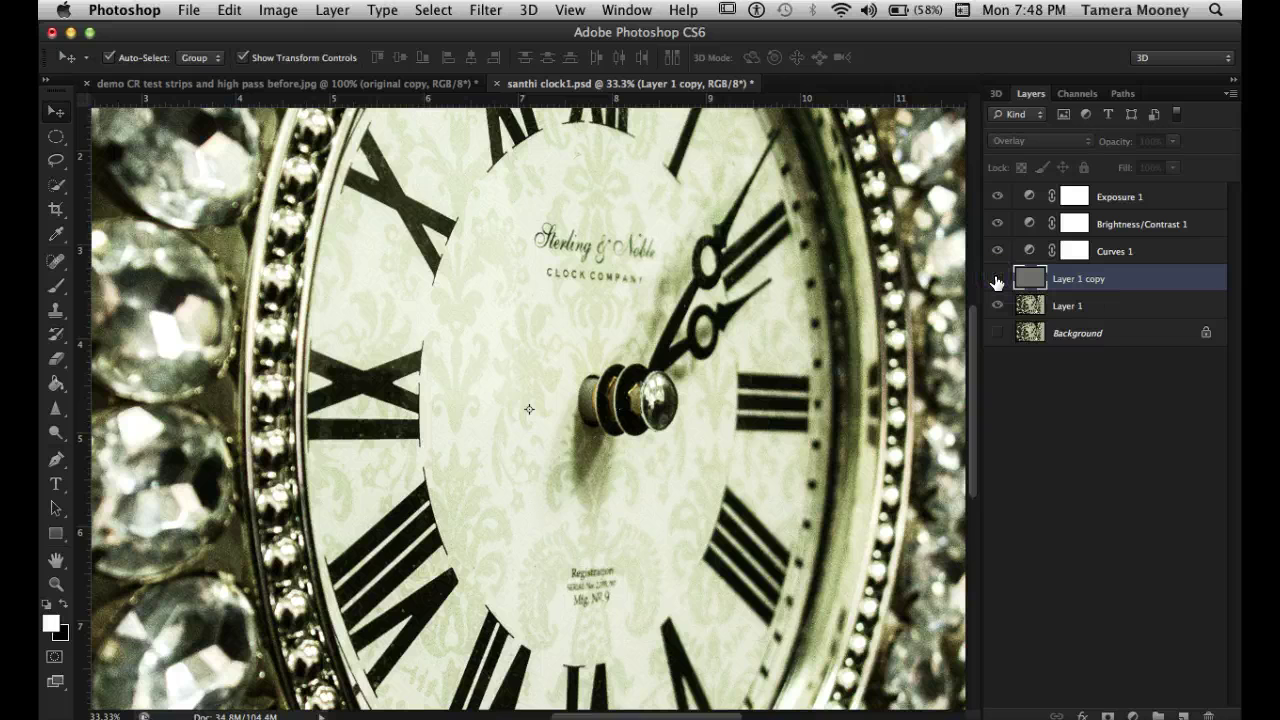
click(996, 282)
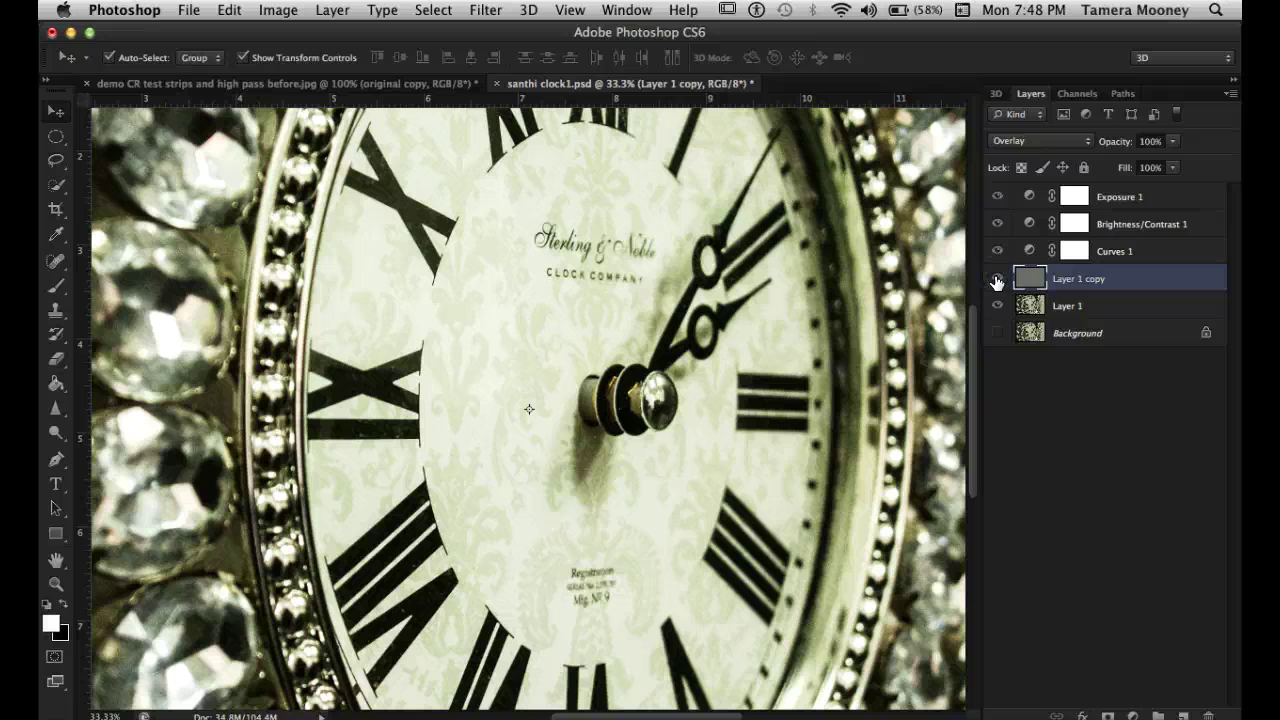
click(1040, 280)
Cancel the Layer Style dialog and apply High Pass at a 5.2-pixel radius to Layer 1 copy.
double_click(1038, 280)
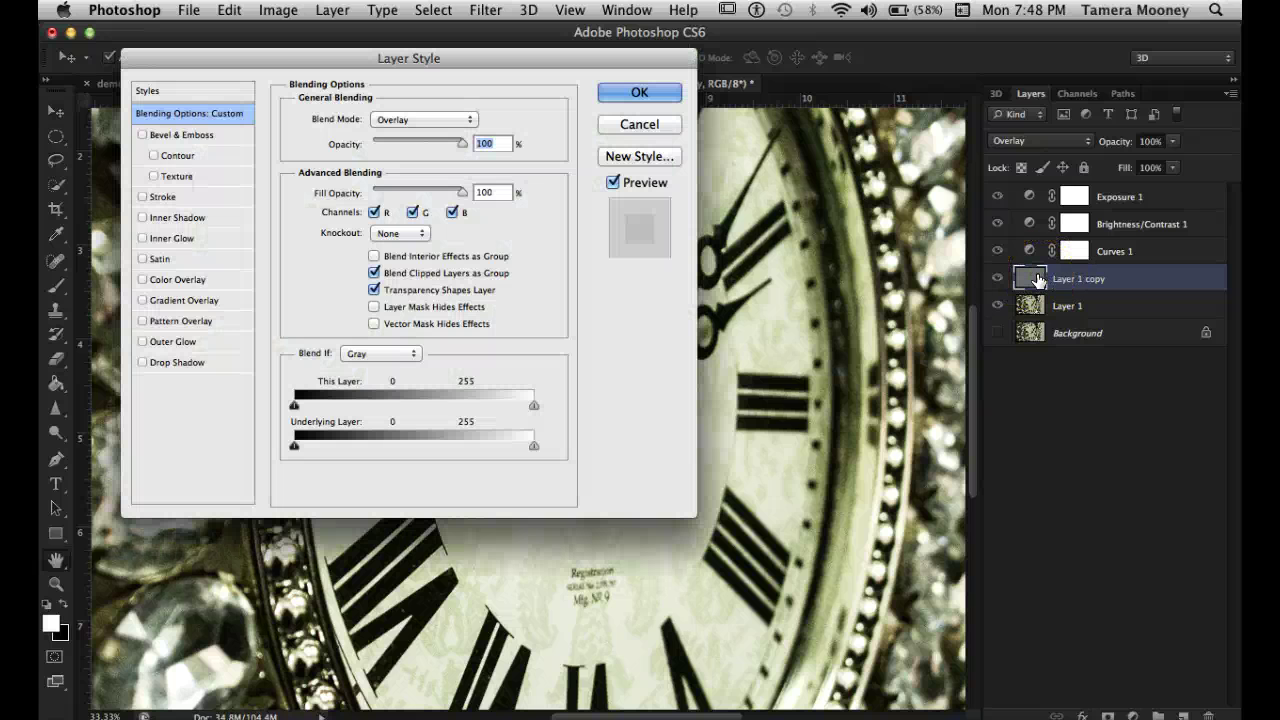
click(638, 124)
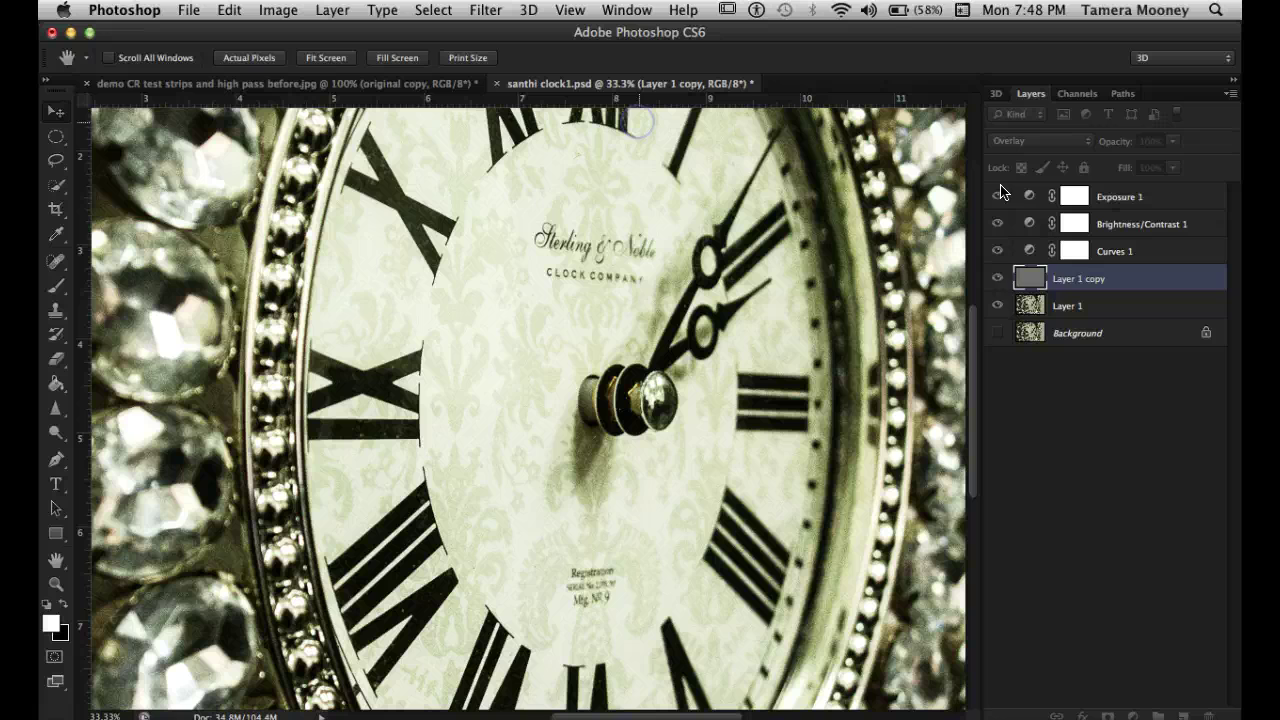
key(v)
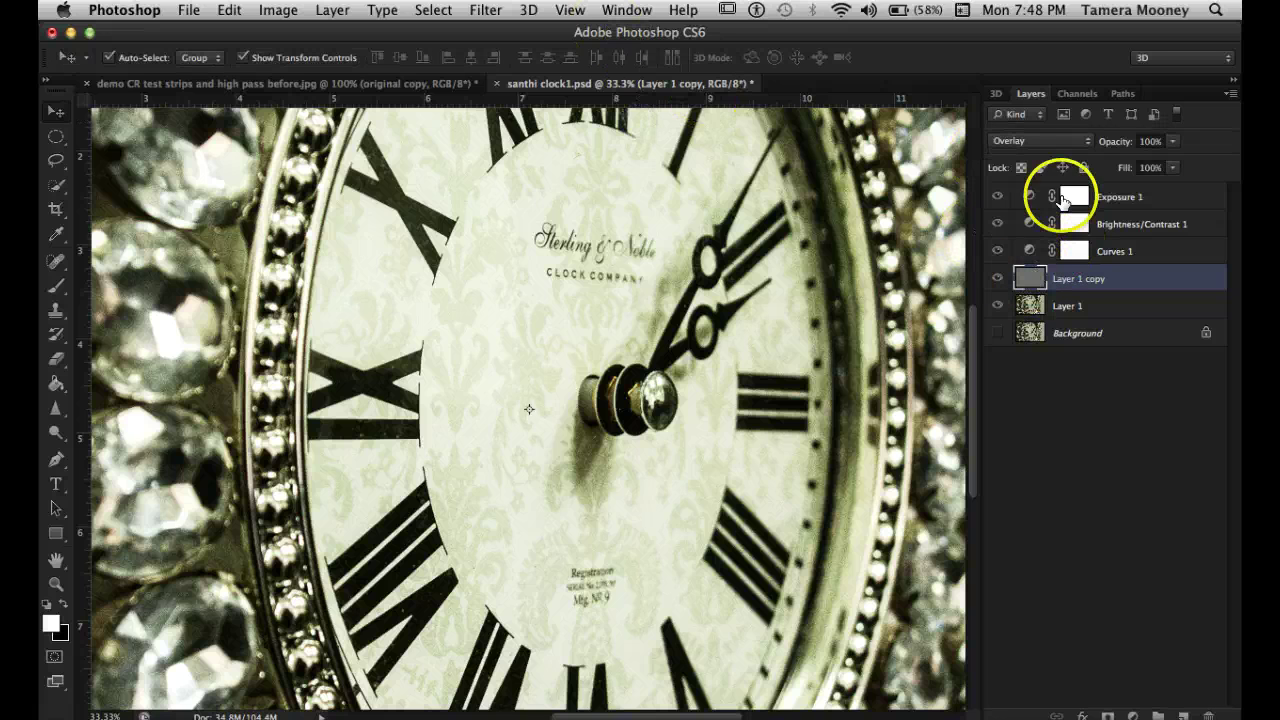
click(486, 10)
mouse_move(521, 298)
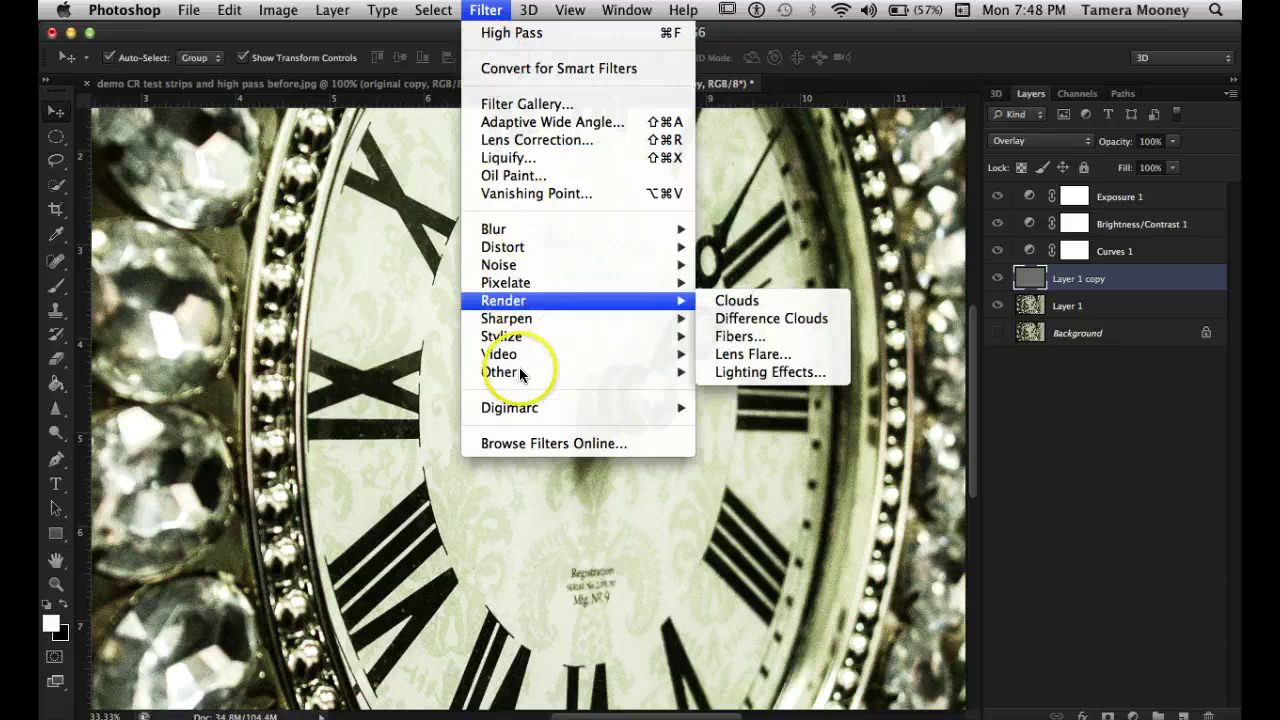
mouse_move(510, 370)
click(752, 390)
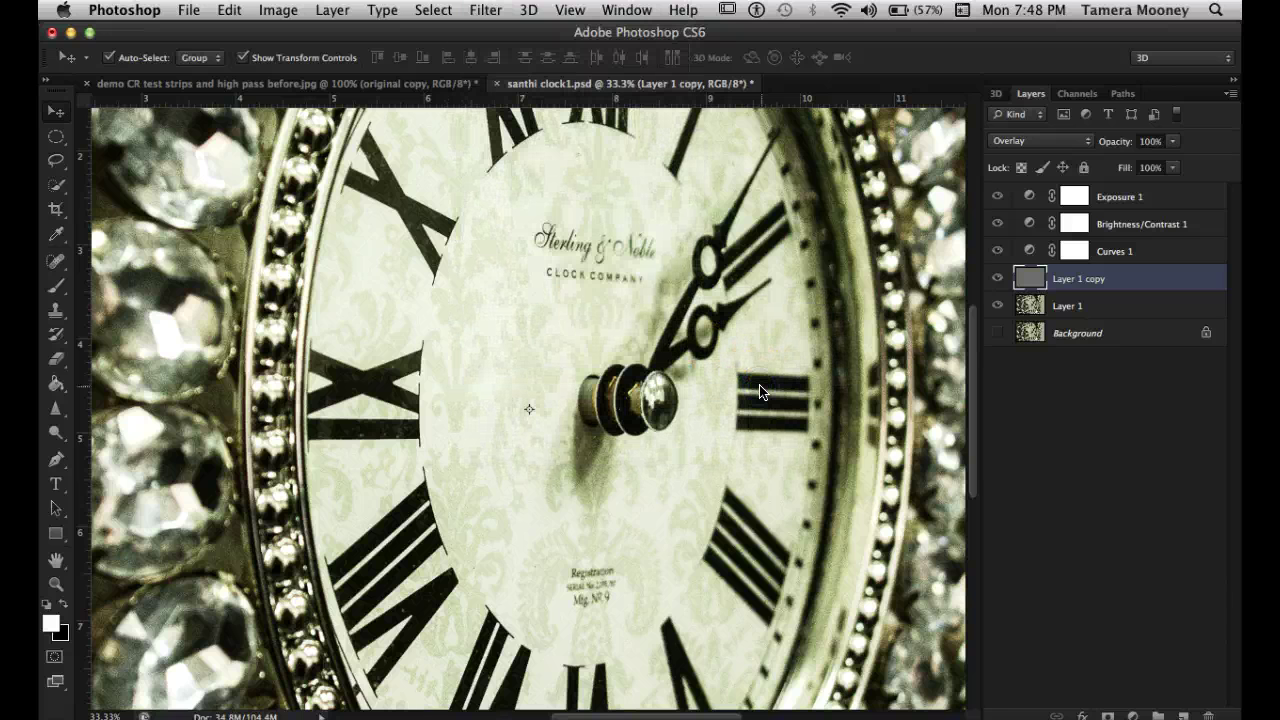
drag(948, 556, 972, 553)
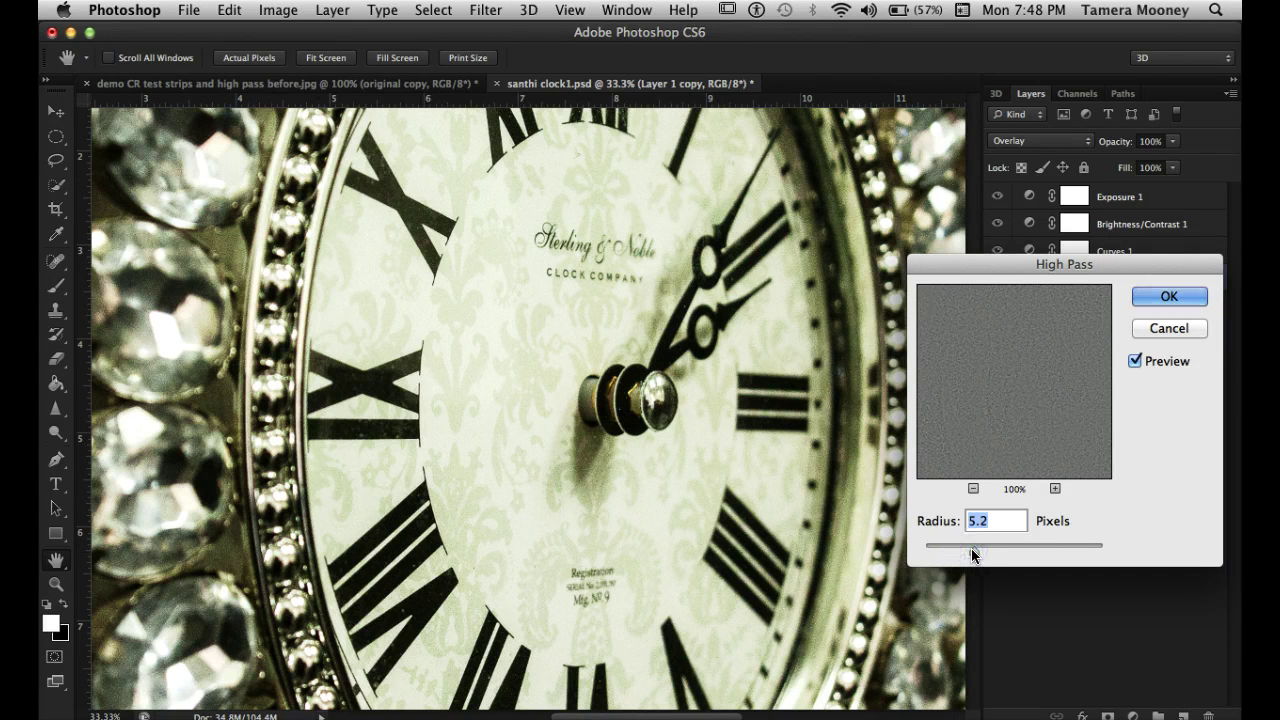
click(1152, 294)
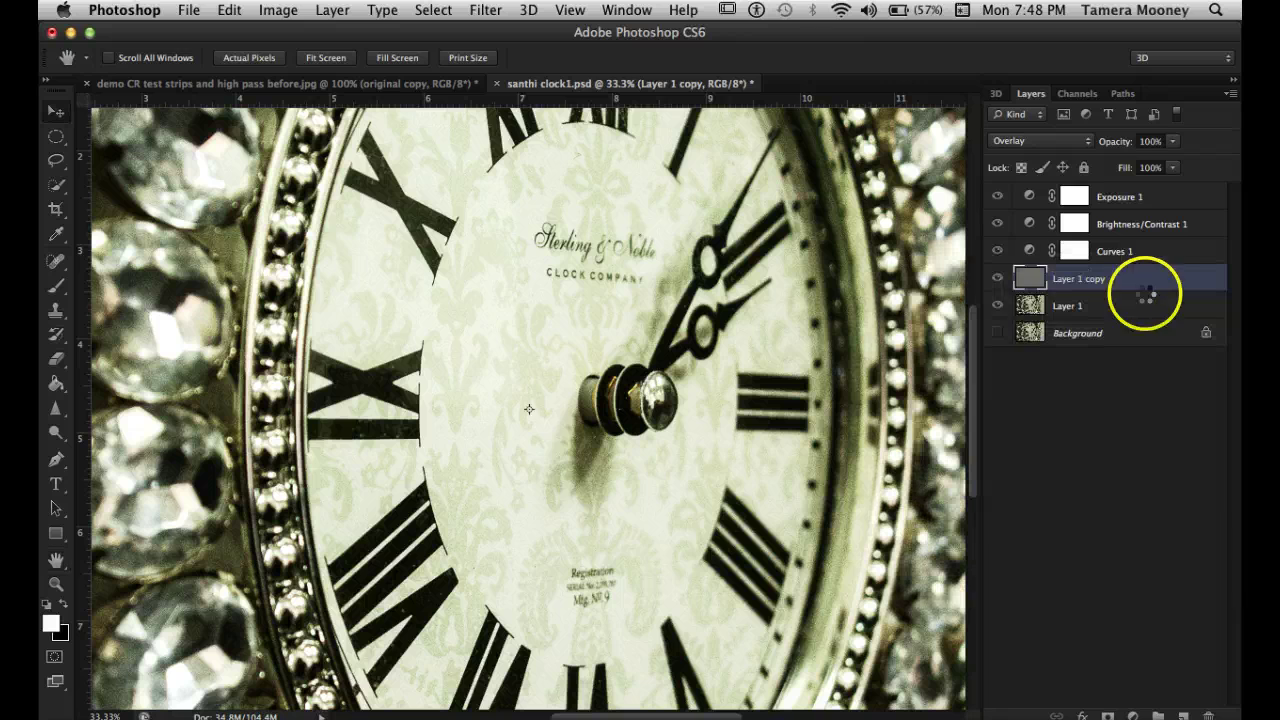
key(v)
Toggle Layer 1 copy off and on twice to compare the sharpened clock.
click(997, 280)
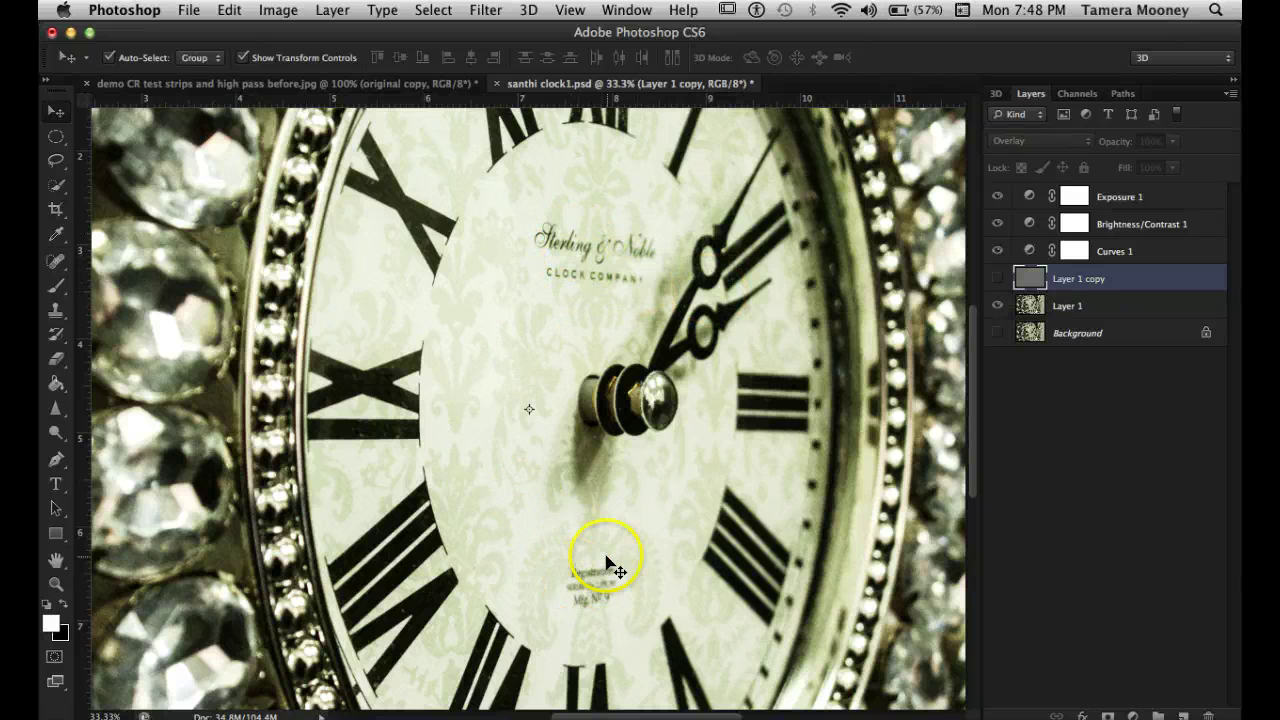
click(997, 279)
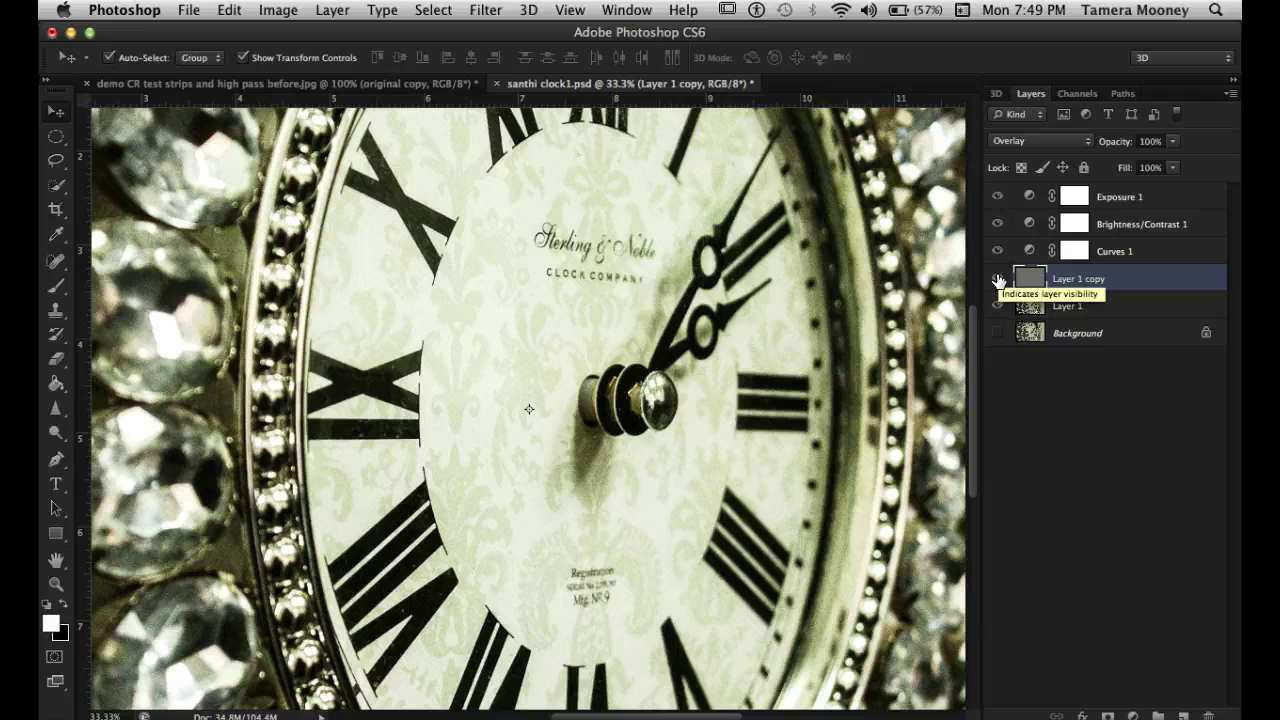
click(997, 280)
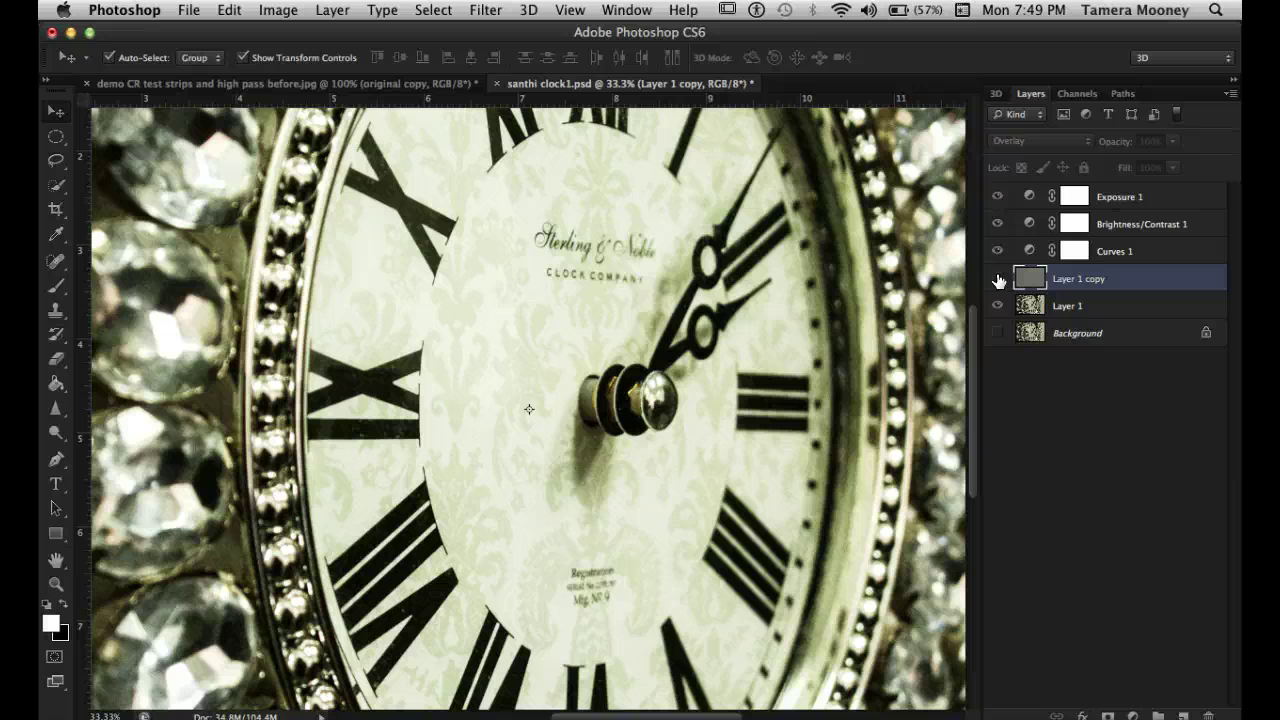
click(997, 280)
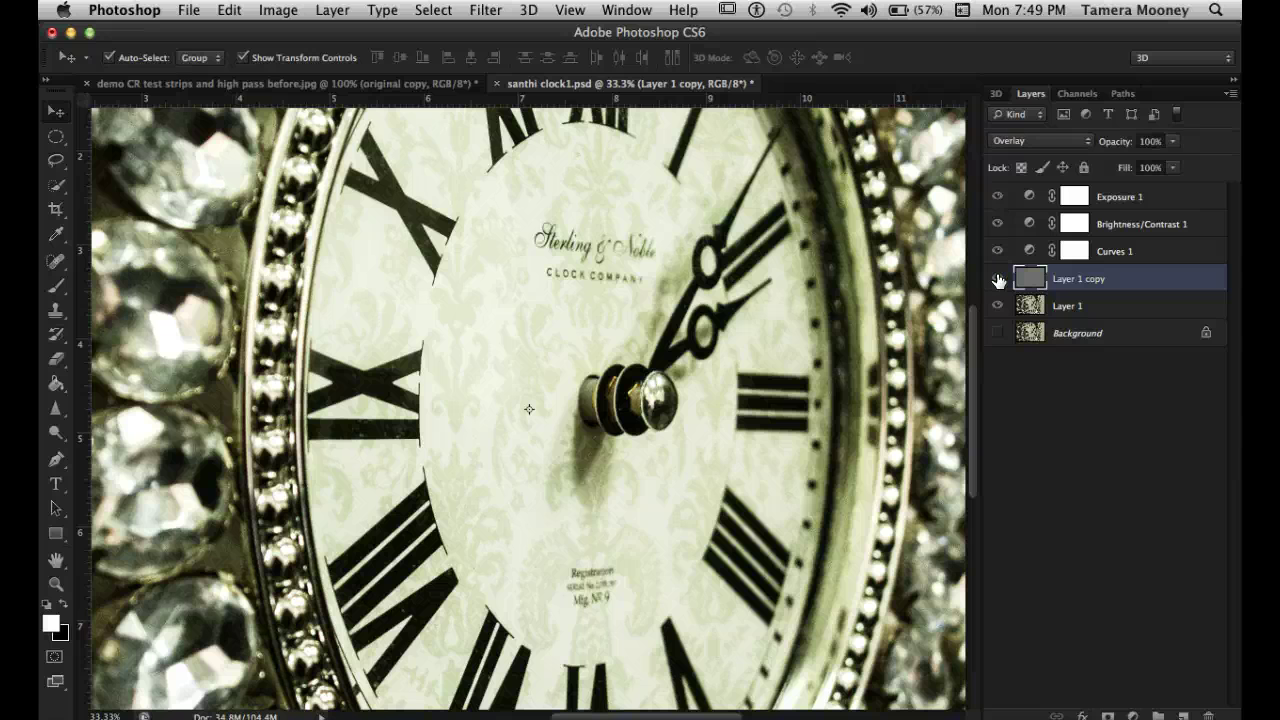
click(430, 148)
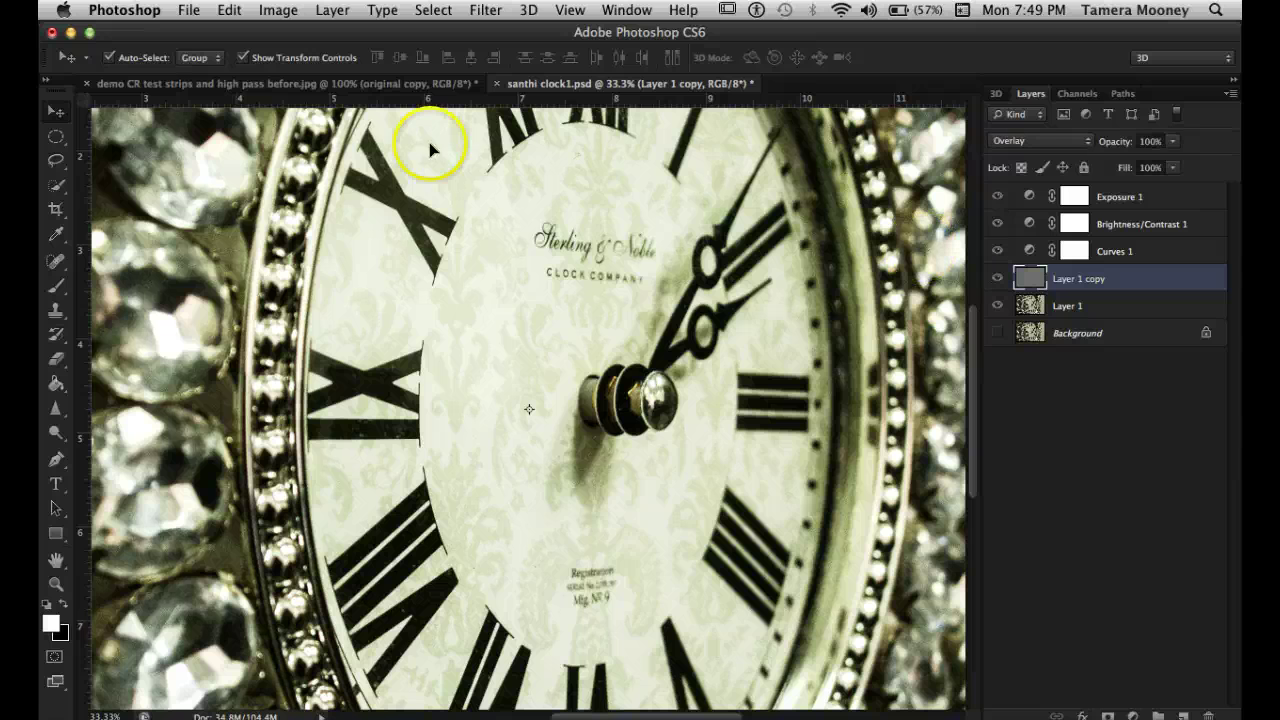
click(225, 88)
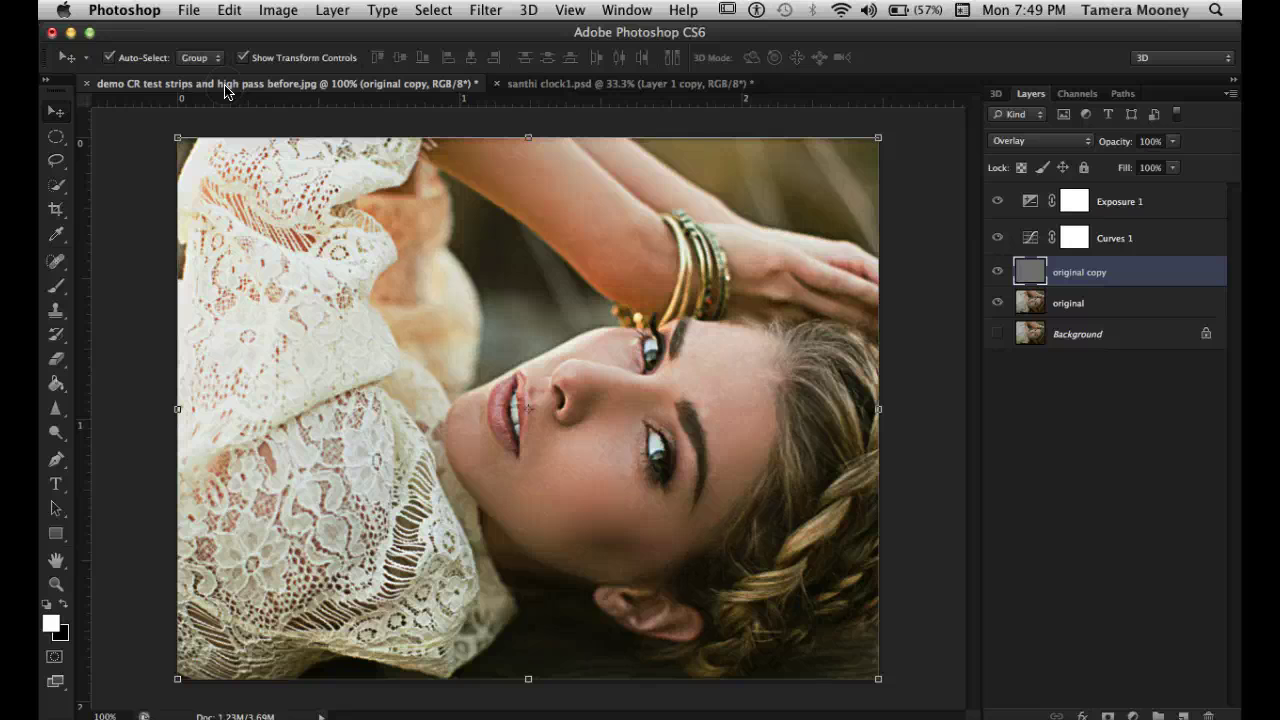
click(998, 272)
key(super+plus)
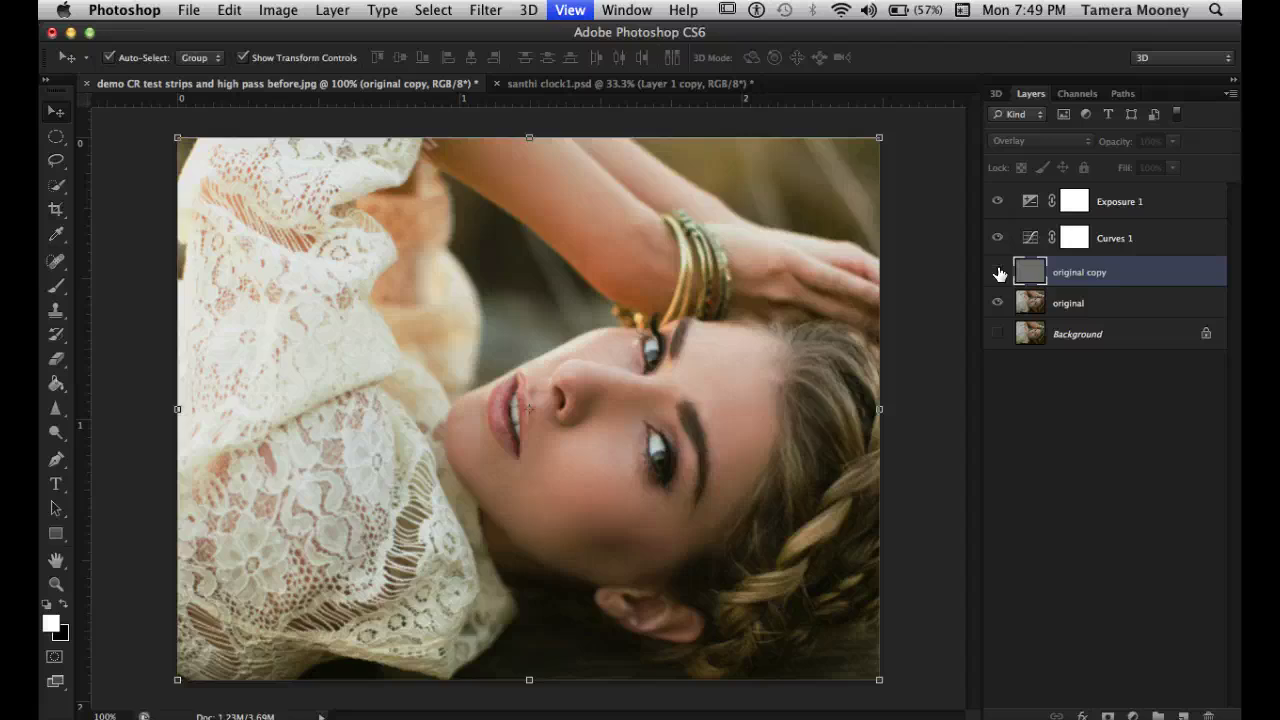
key(super+plus)
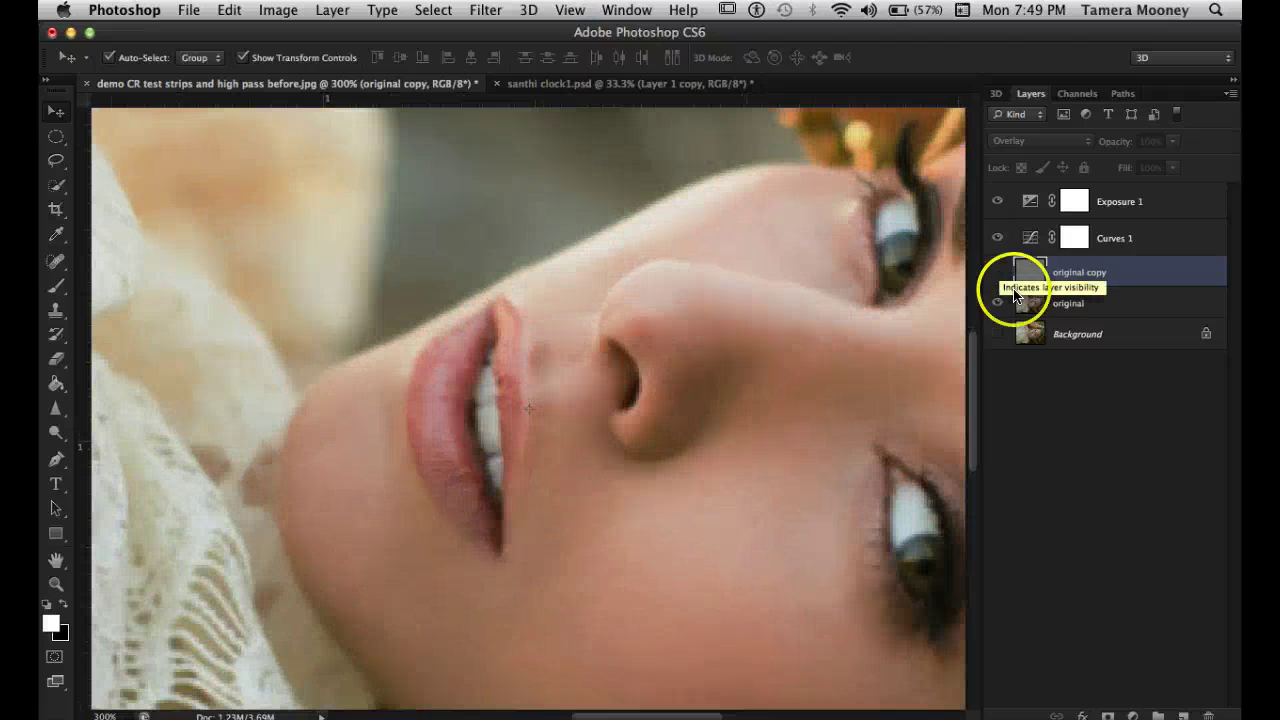
scroll(713, 405, right, 10)
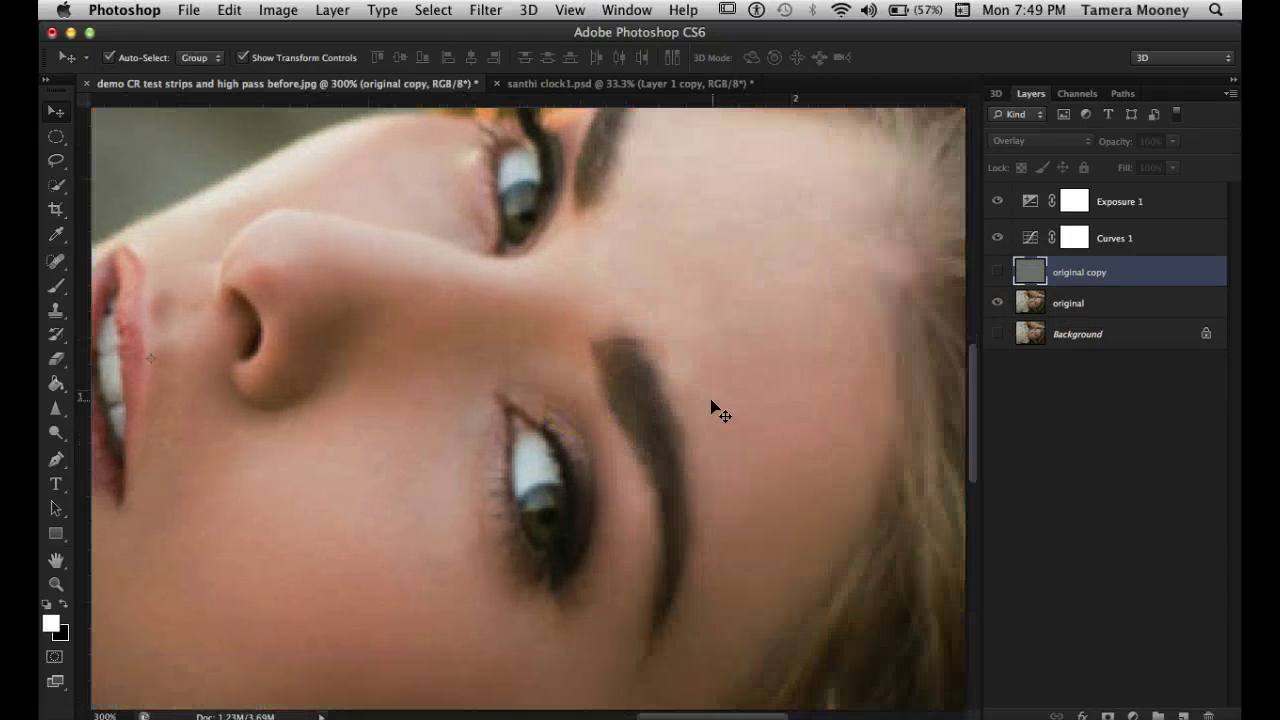
scroll(713, 405, up, 5)
scroll(777, 449, down, 3)
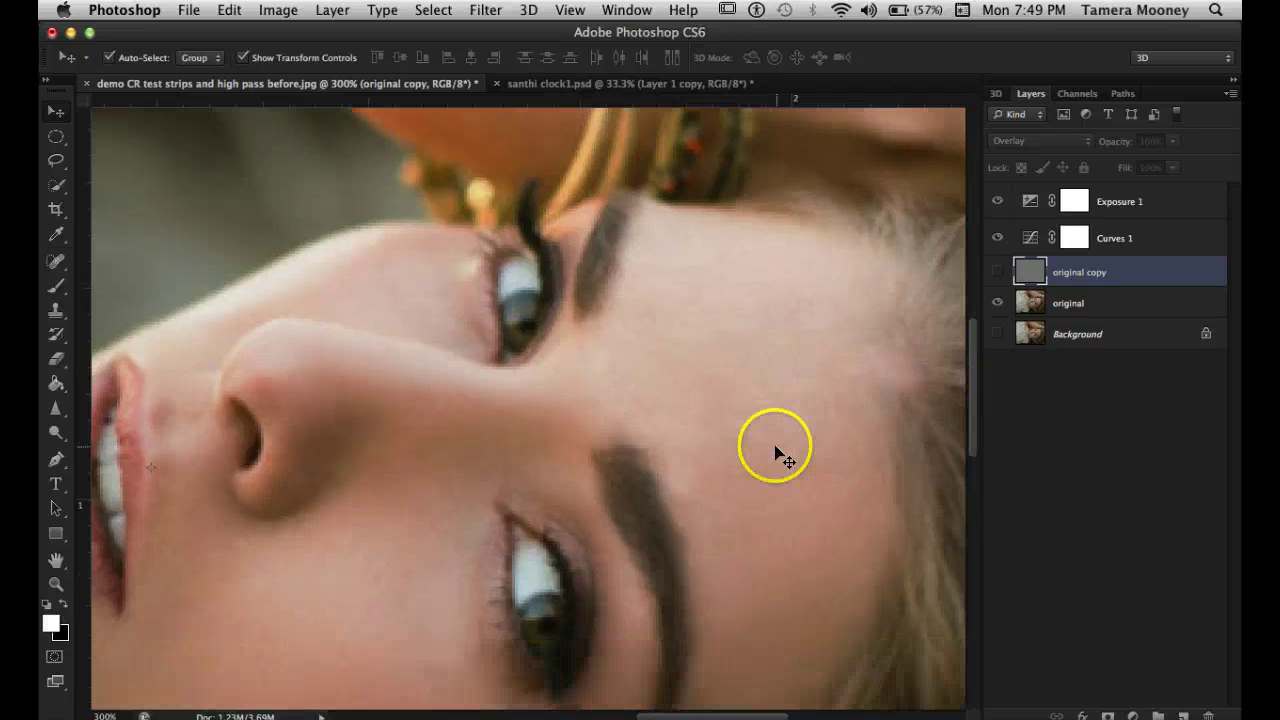
click(997, 272)
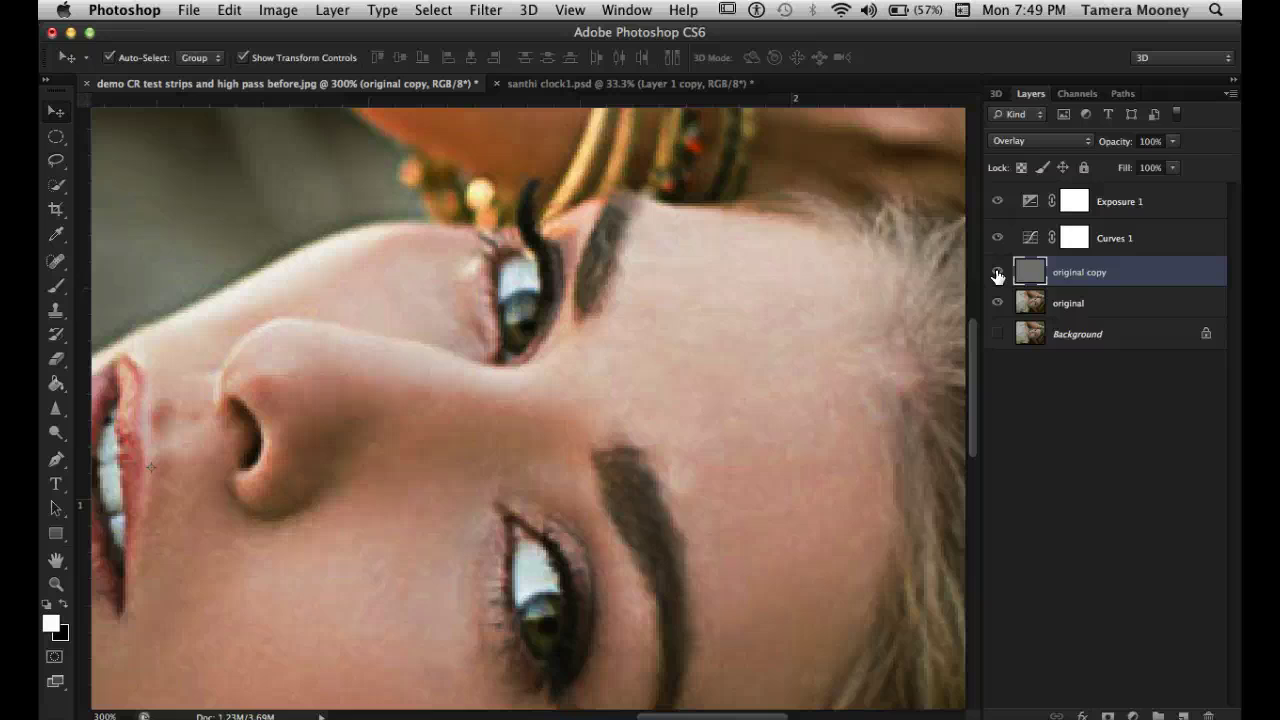
key(super+minus)
click(997, 273)
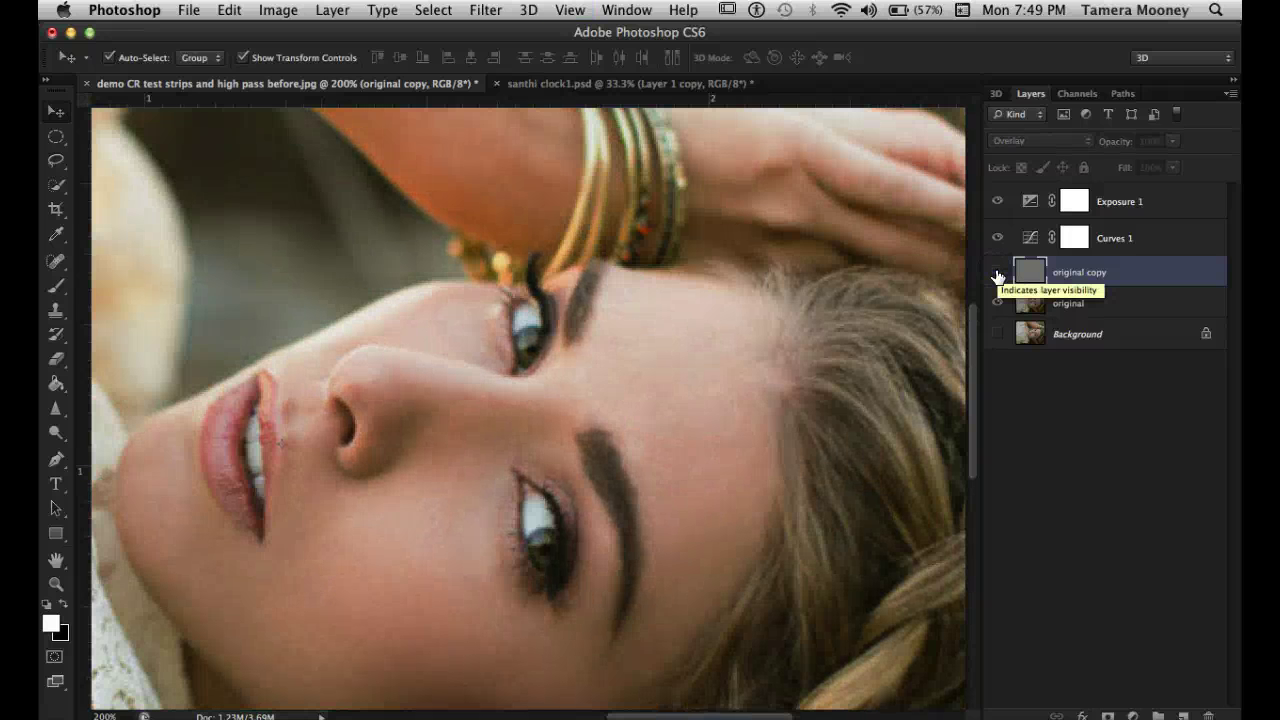
click(997, 273)
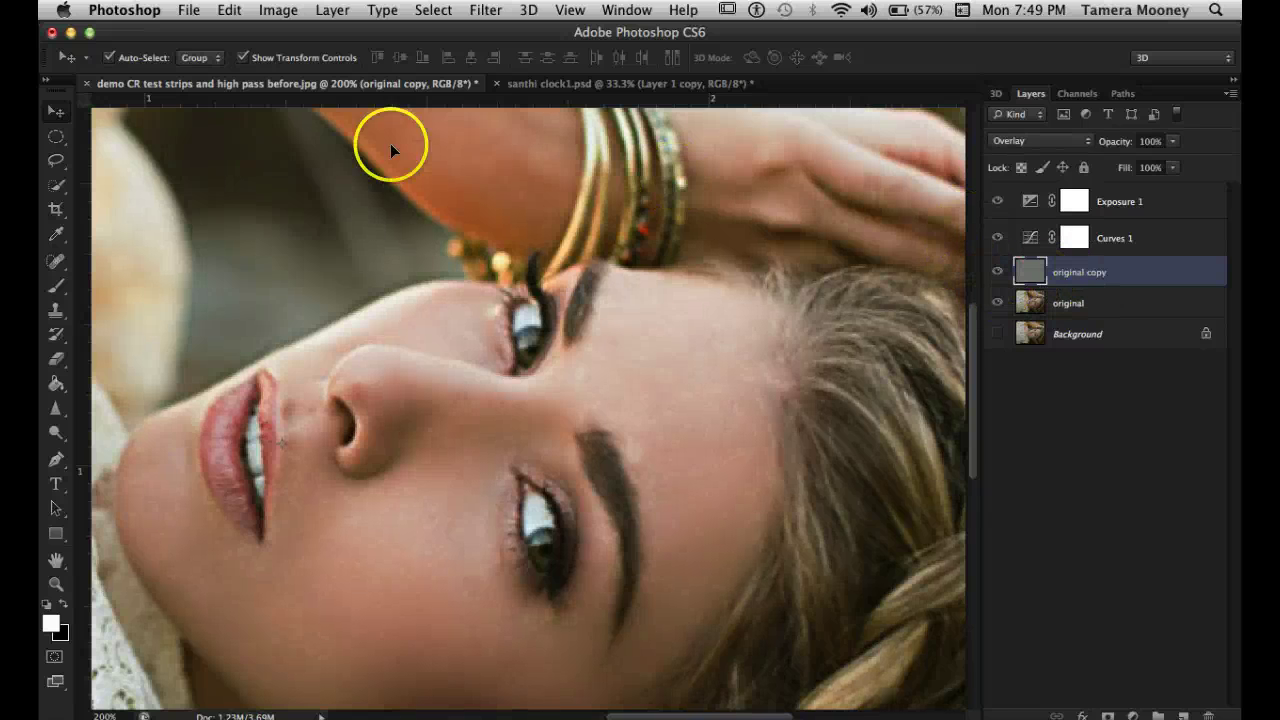
Return to santhi clock1.psd, fit the whole clock in view, and select Layer 1.
click(570, 85)
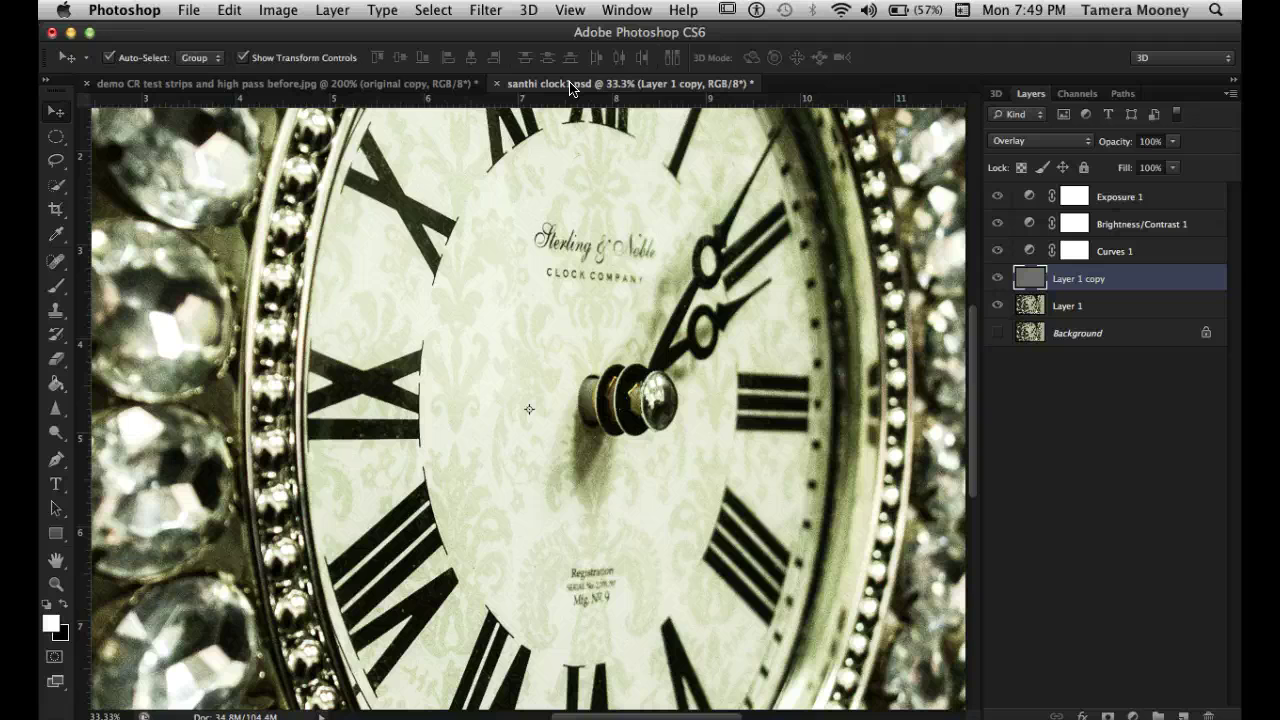
key(super+minus)
key(super+minus)
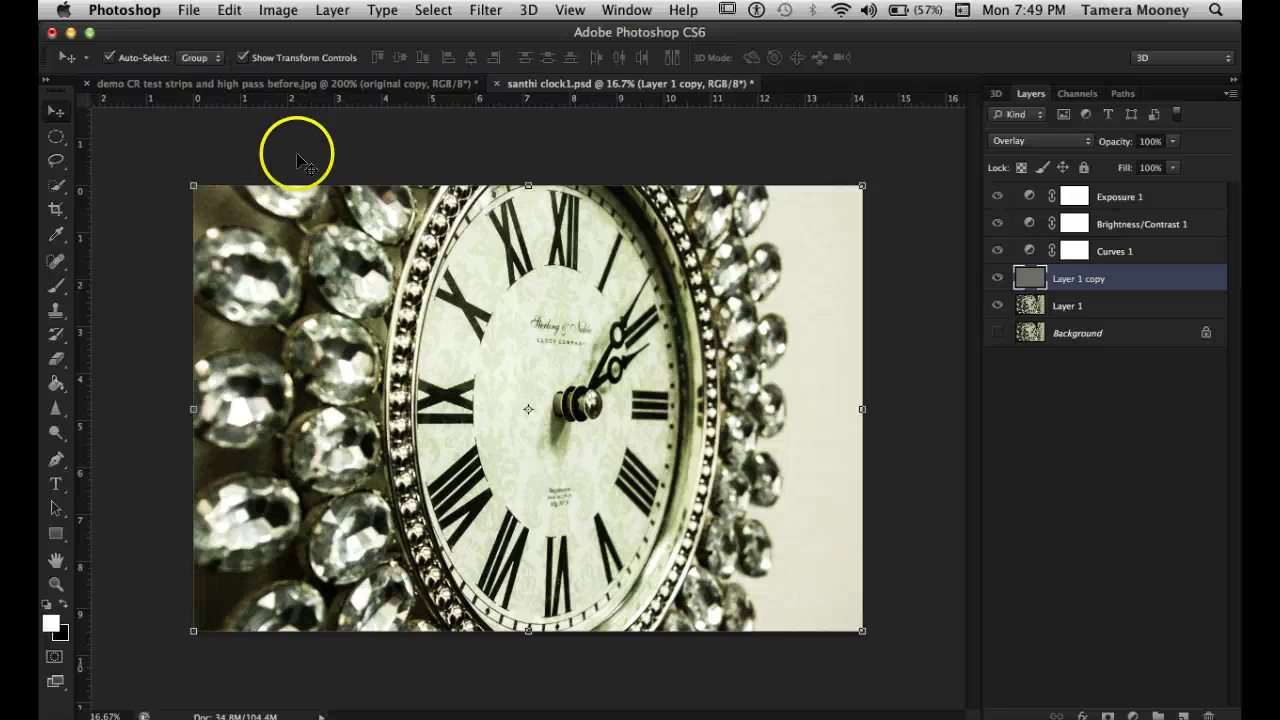
mouse_move(110, 714)
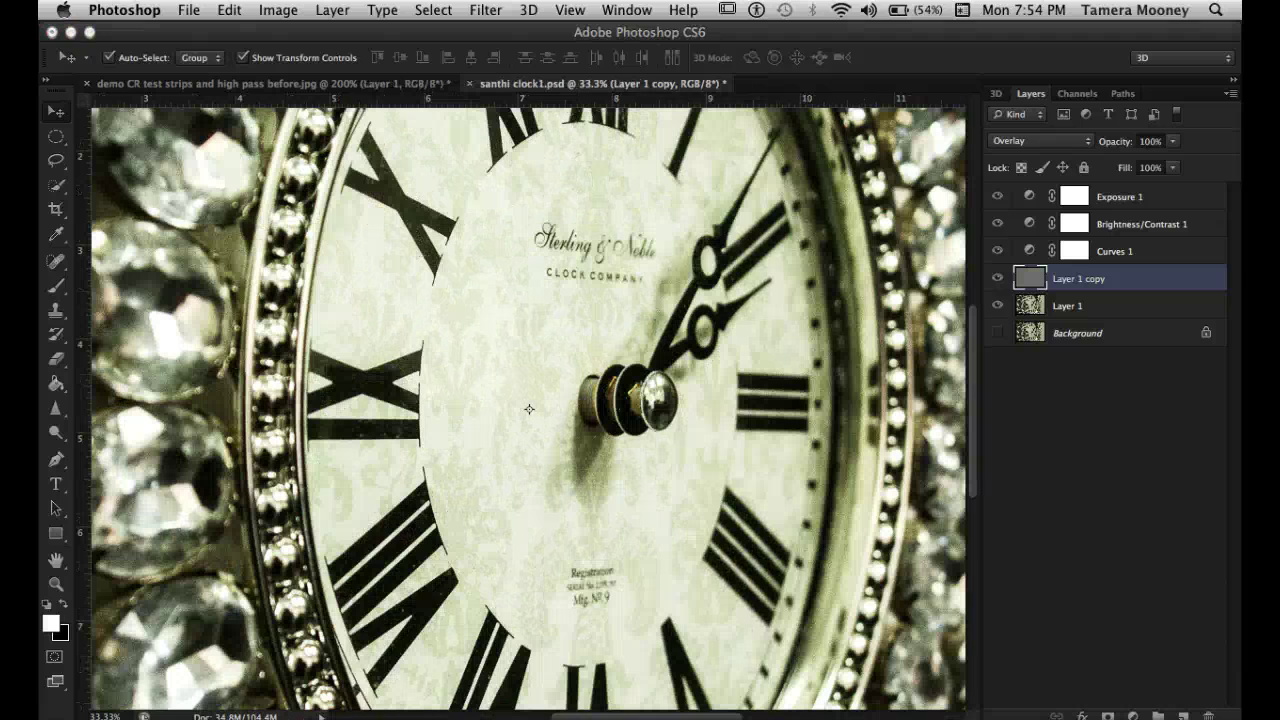
click(527, 586)
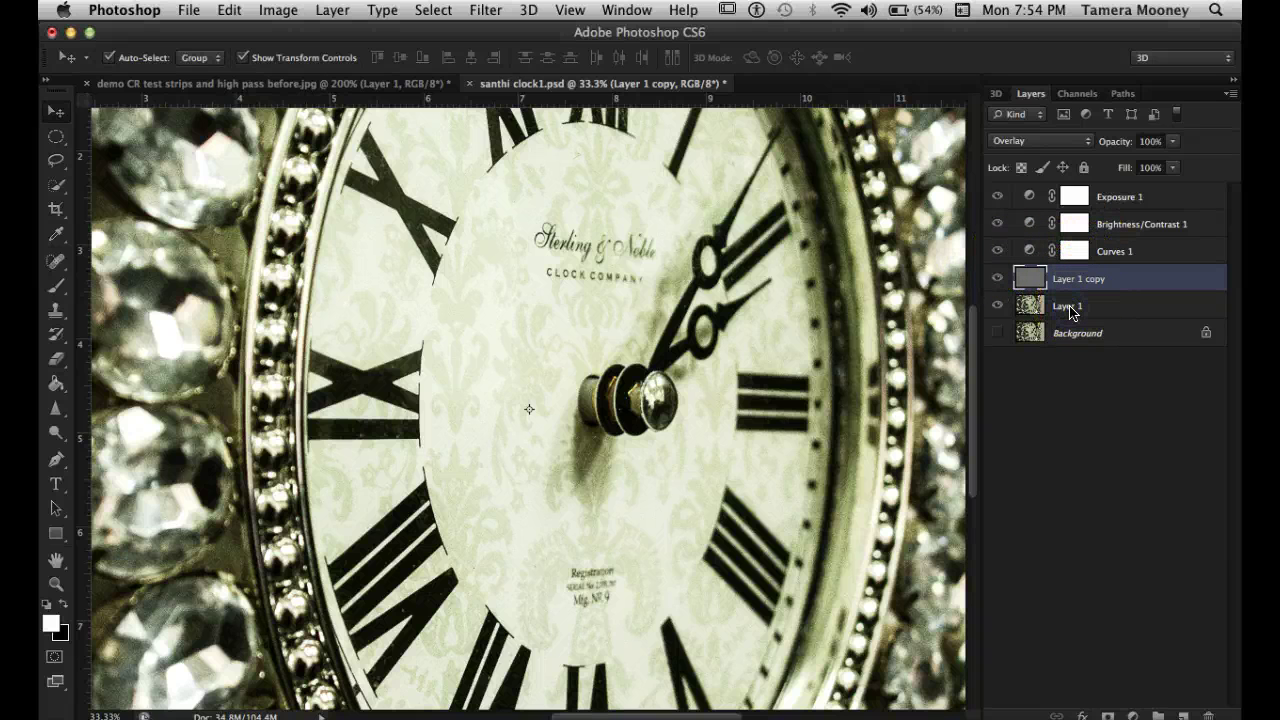
click(1070, 312)
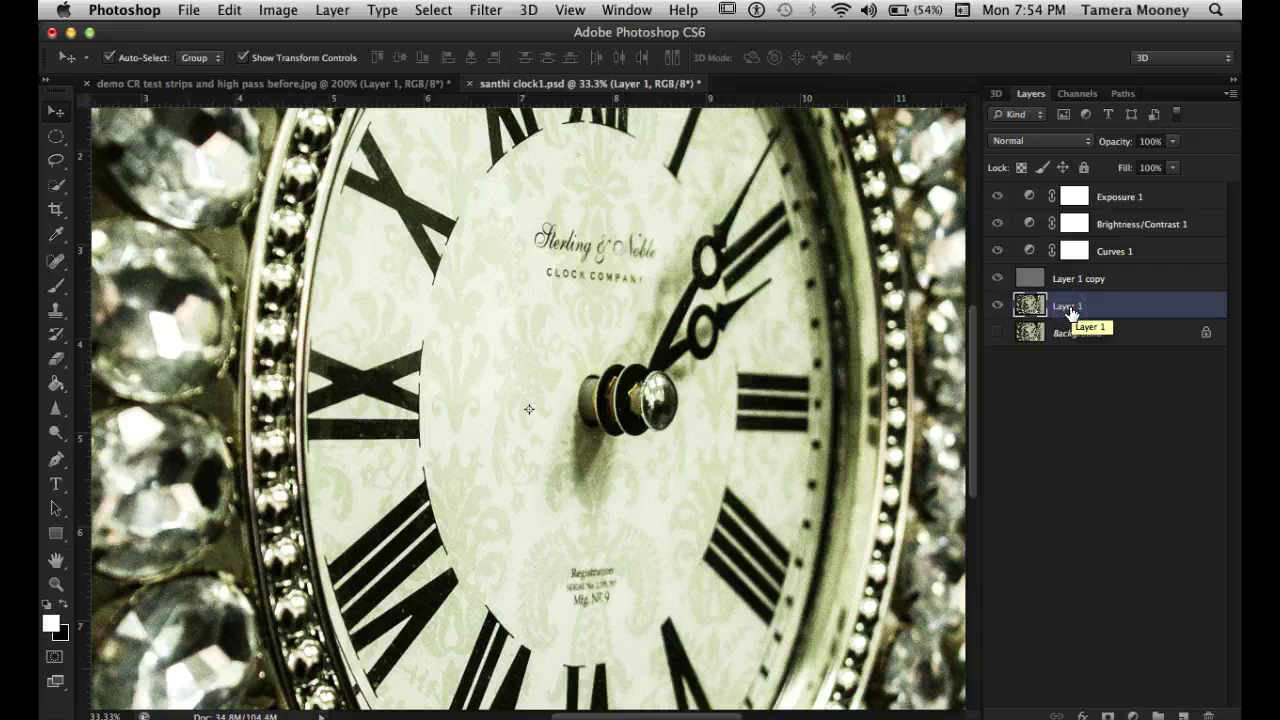
Stamp all visible layers into Layer 2, move it to the top, and toggle its visibility to compare.
key(super+alt+shift+e)
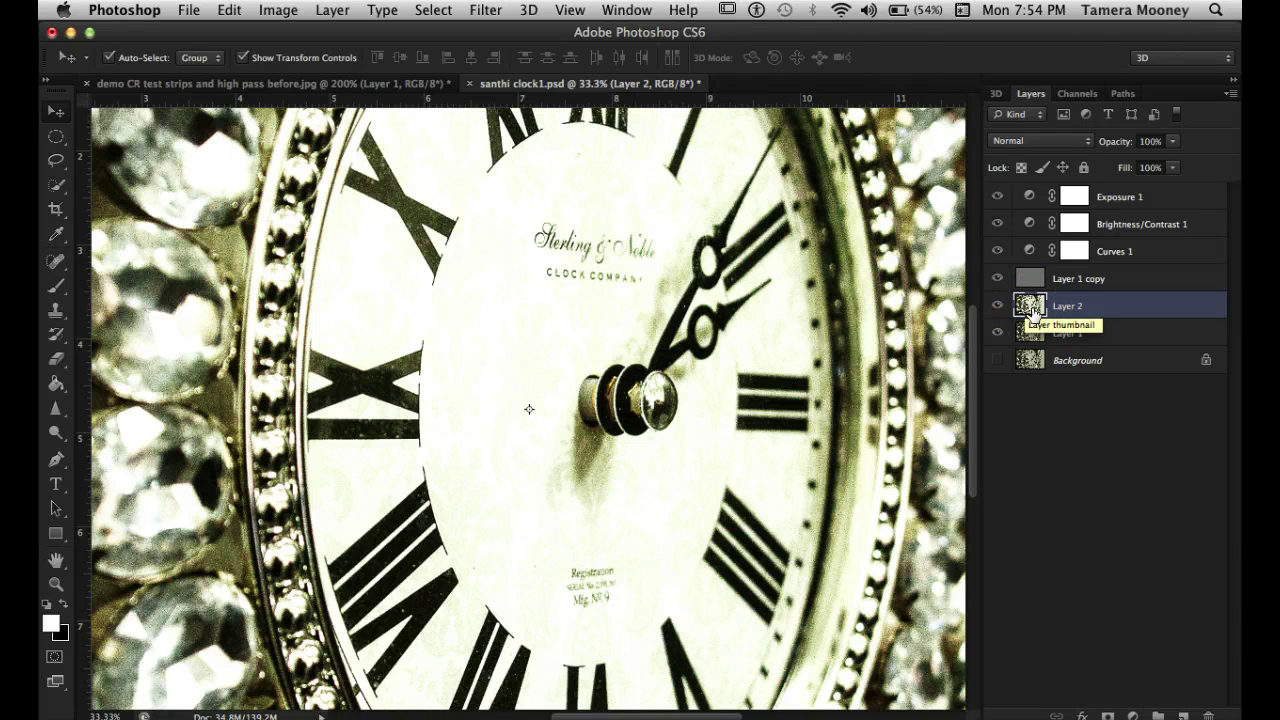
drag(1029, 318, 1000, 198)
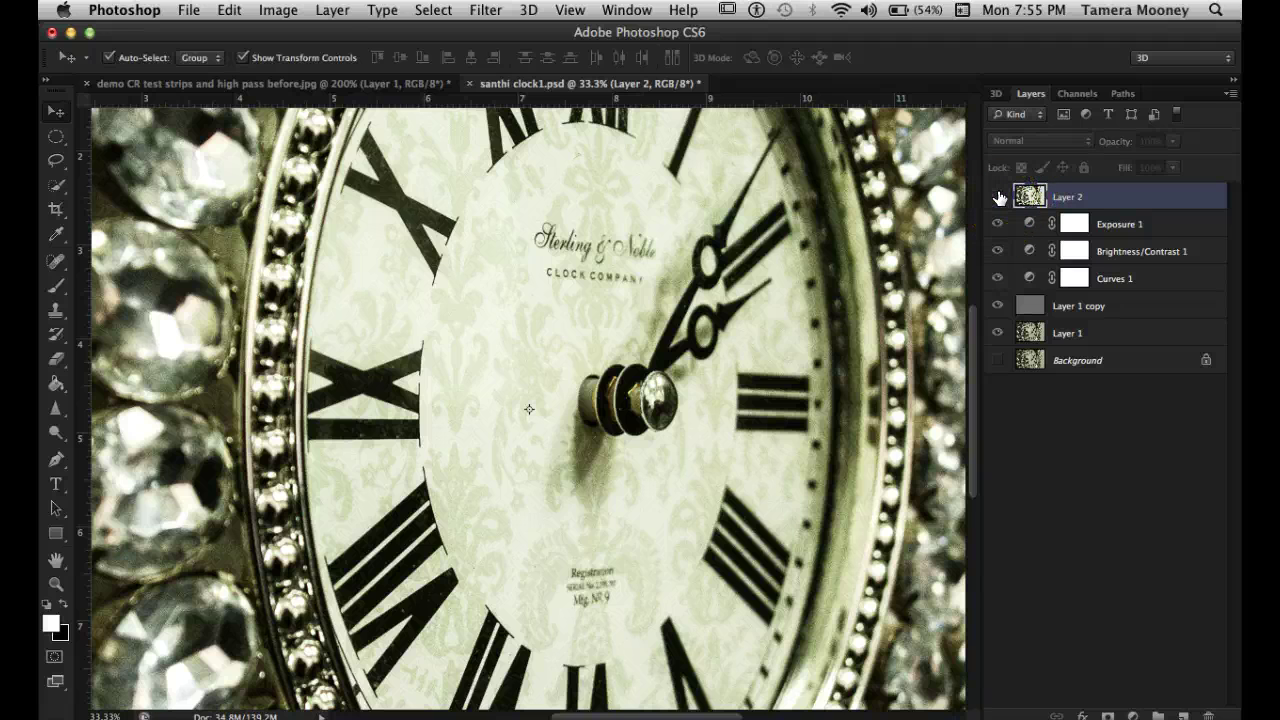
click(999, 198)
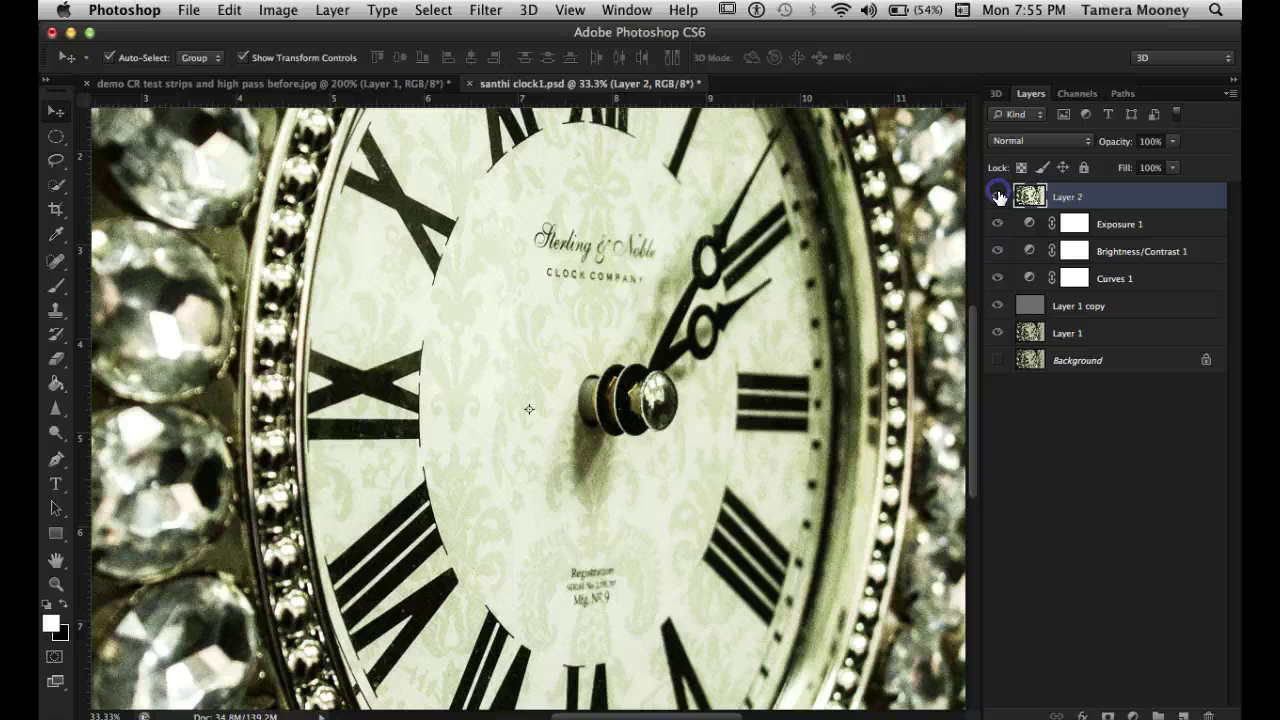
click(999, 198)
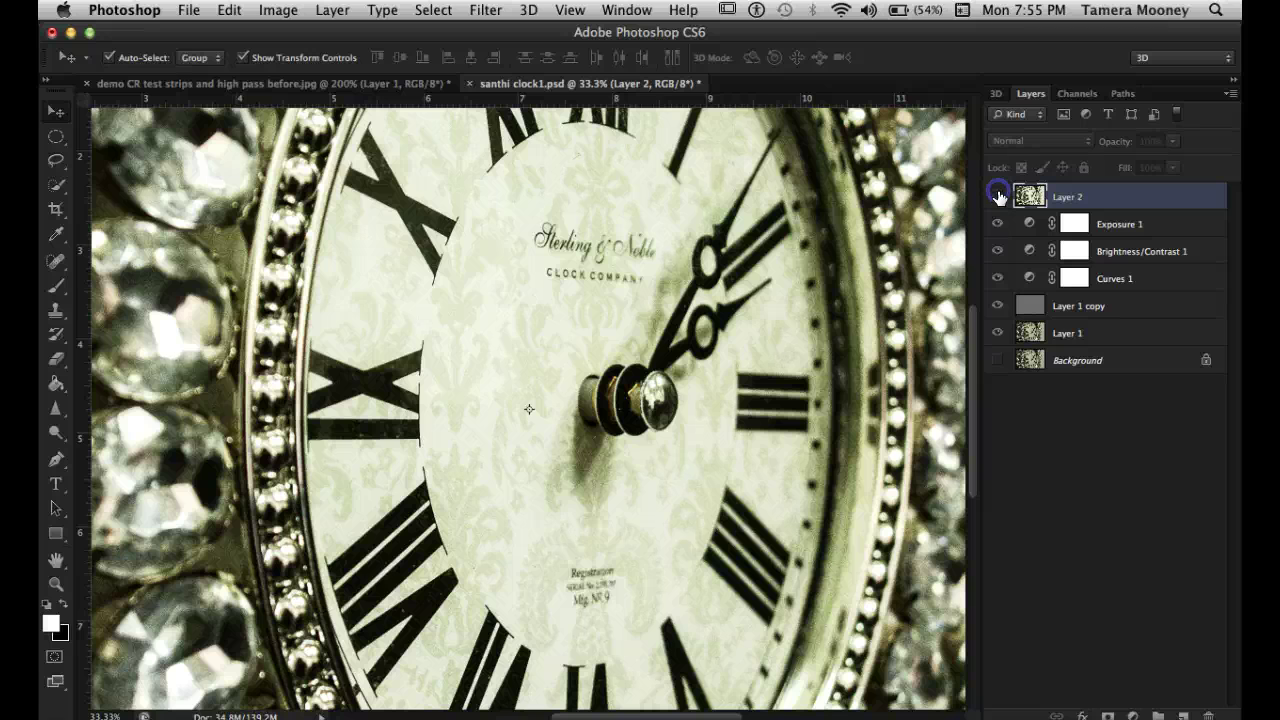
Show Layer 2, hide Exposure 1, Brightness/Contrast 1, Curves 1, Layer 1 copy and Layer 1, then zoom out.
click(998, 197)
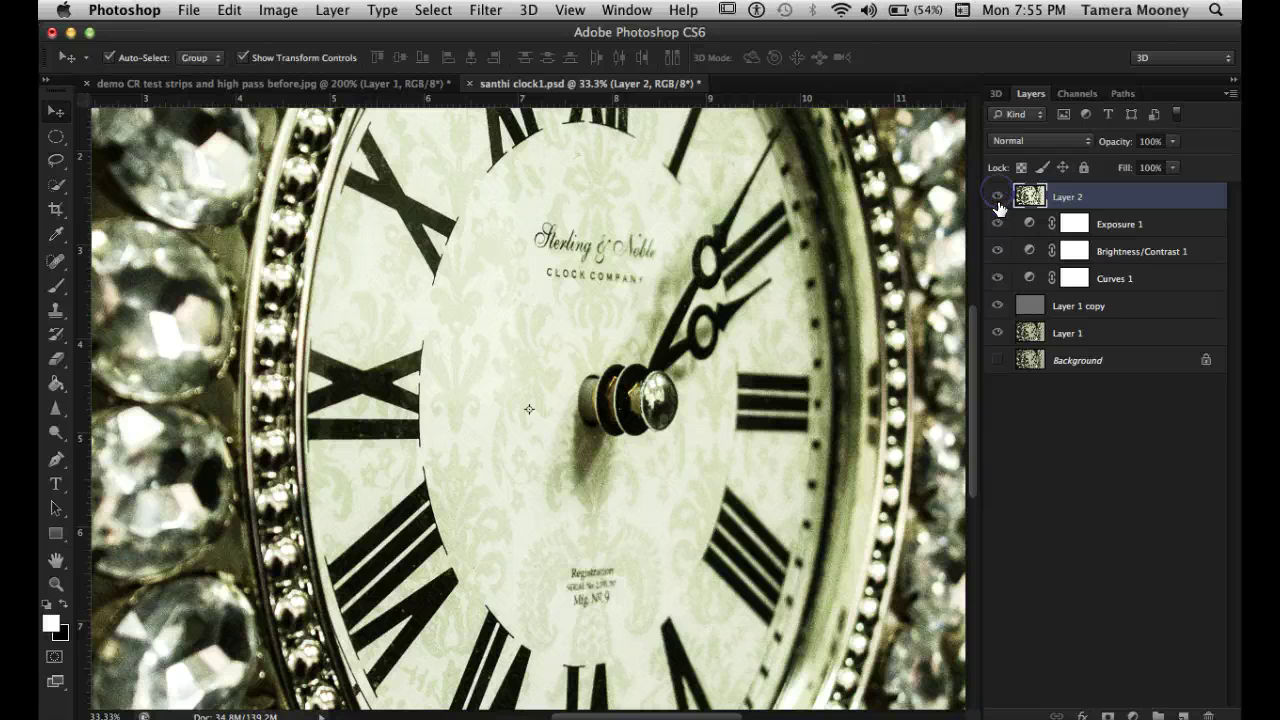
click(997, 224)
click(996, 248)
click(996, 279)
click(996, 304)
click(995, 334)
key(super+minus)
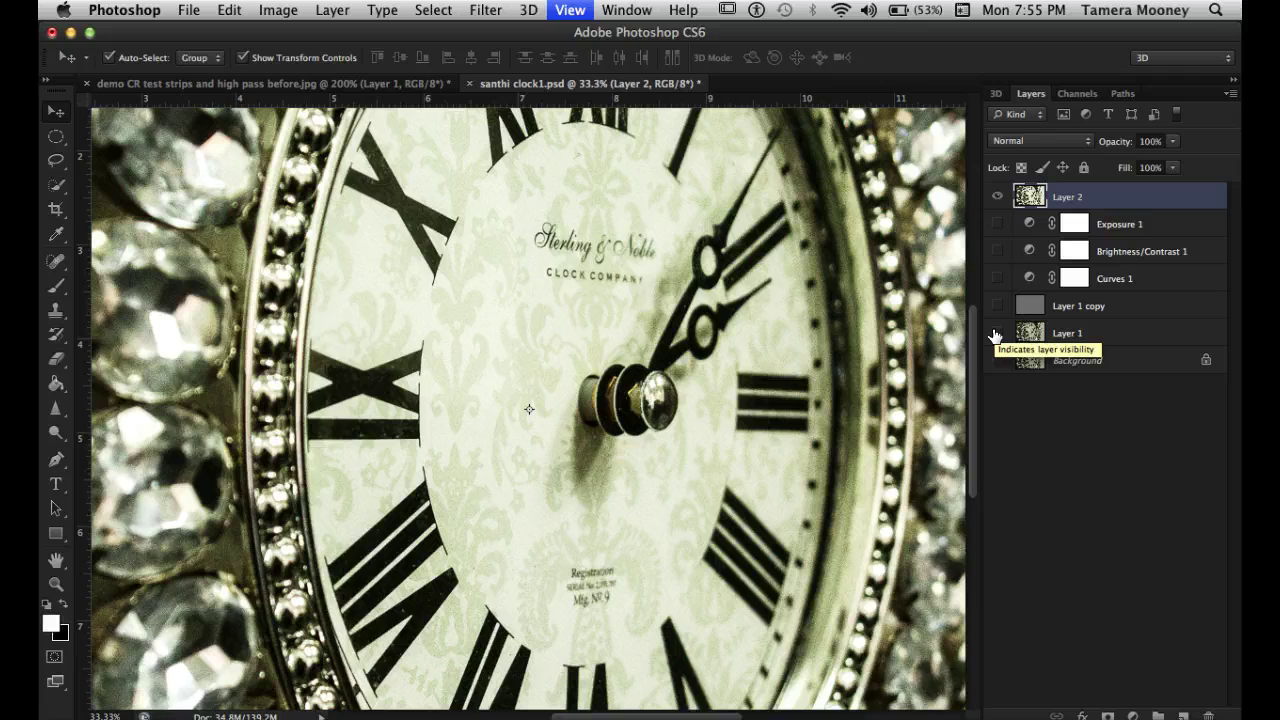
key(super+minus)
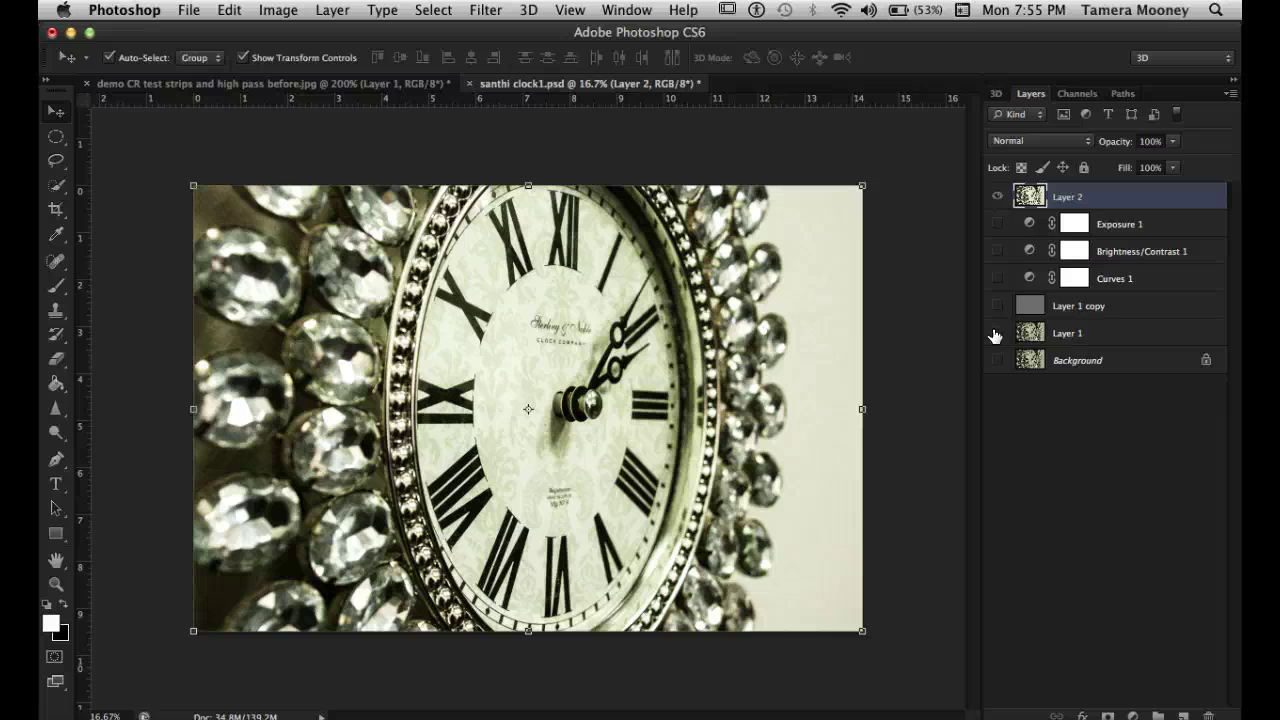
Copy a rectangular strip along the photo's left edge onto a new layer.
click(58, 138)
click(94, 131)
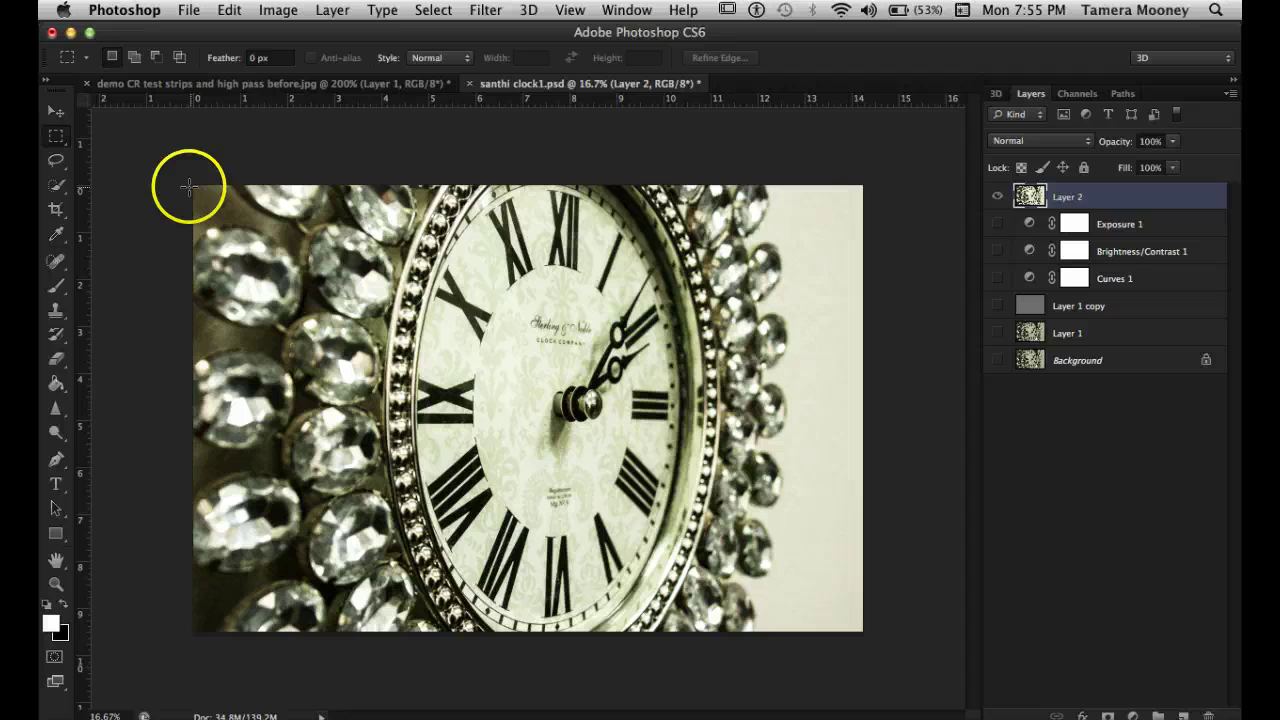
drag(189, 188, 294, 666)
key(super+j)
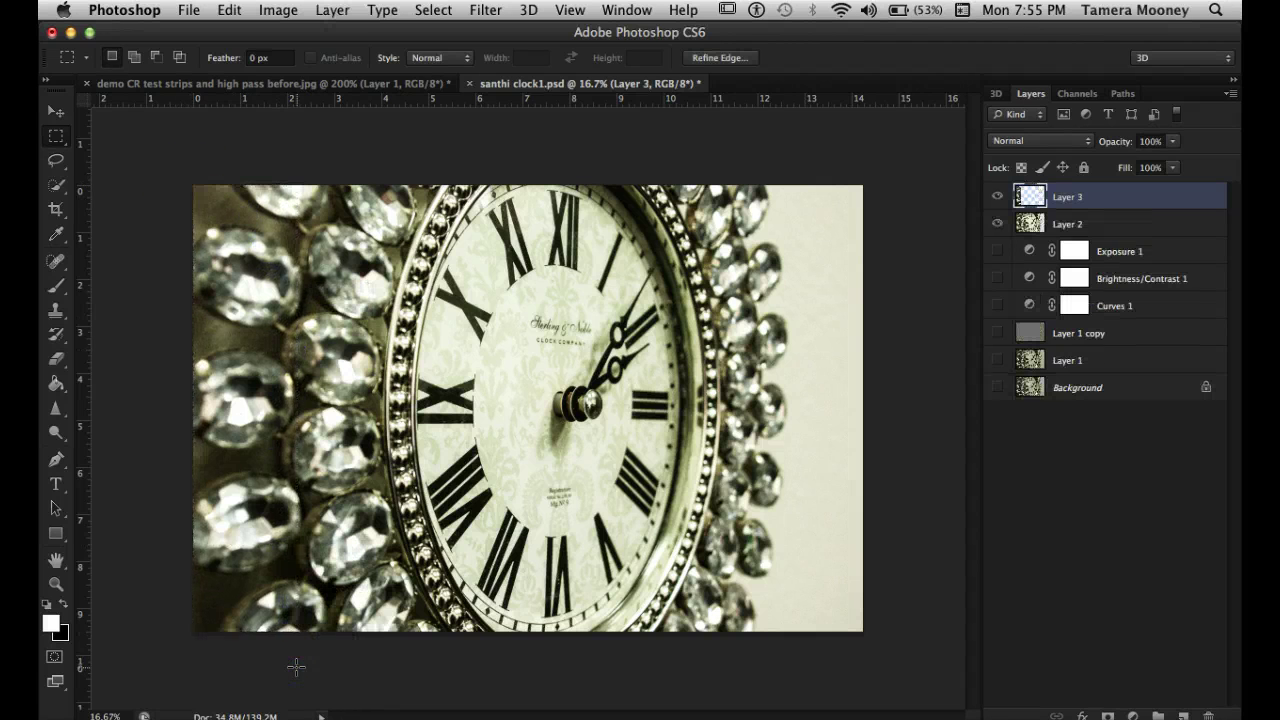
Rename the new layer 'first test strip curves', keeping Layer 2 visible beneath it.
click(995, 228)
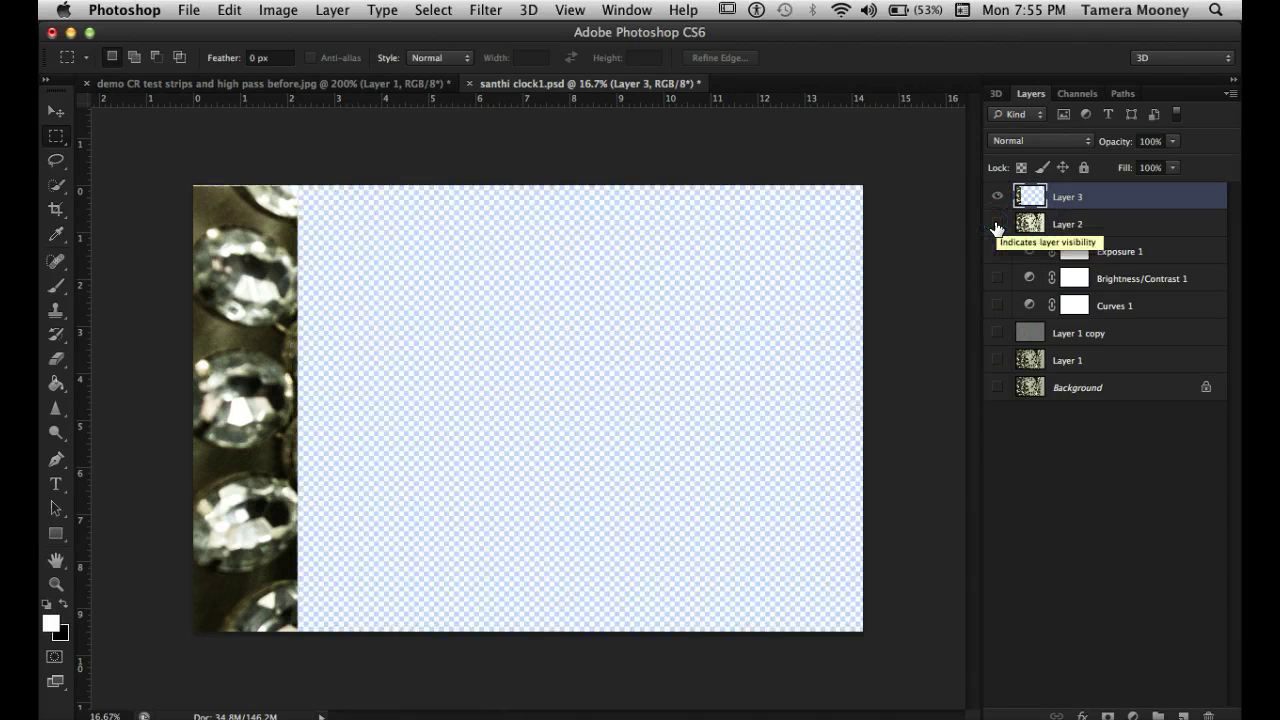
double_click(1078, 196)
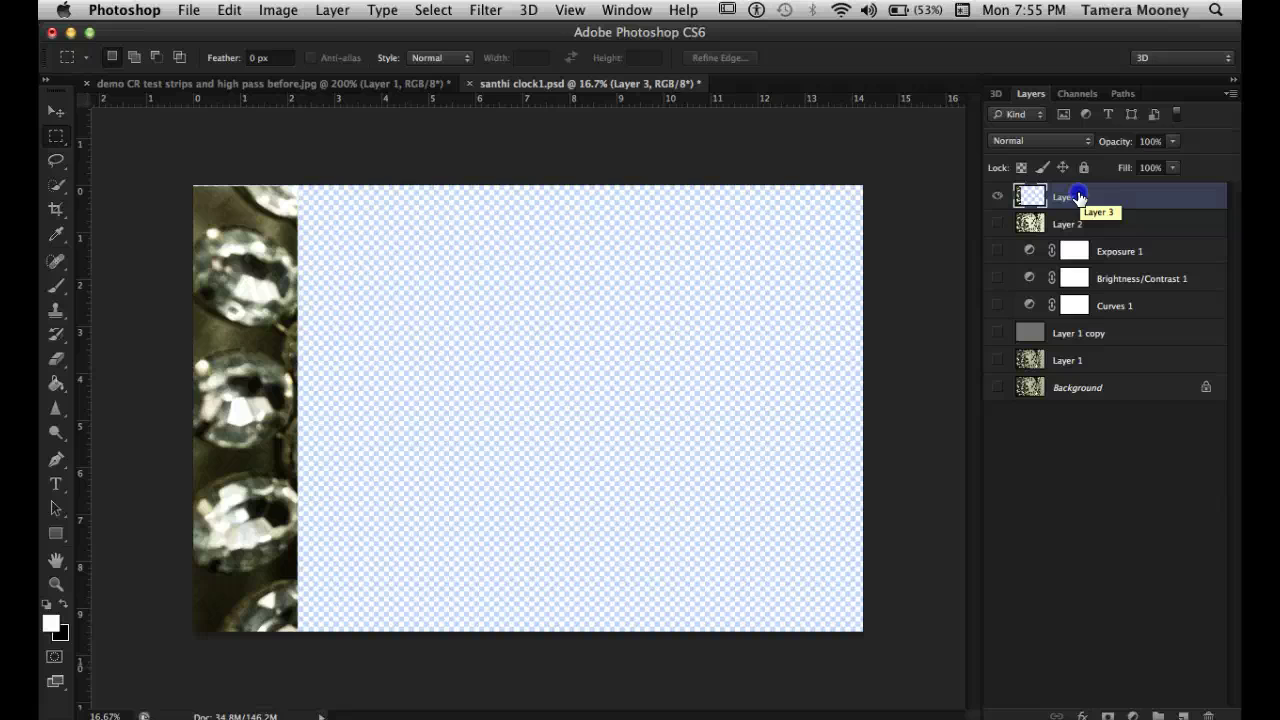
text(first test strip curves)
click(1024, 228)
click(997, 224)
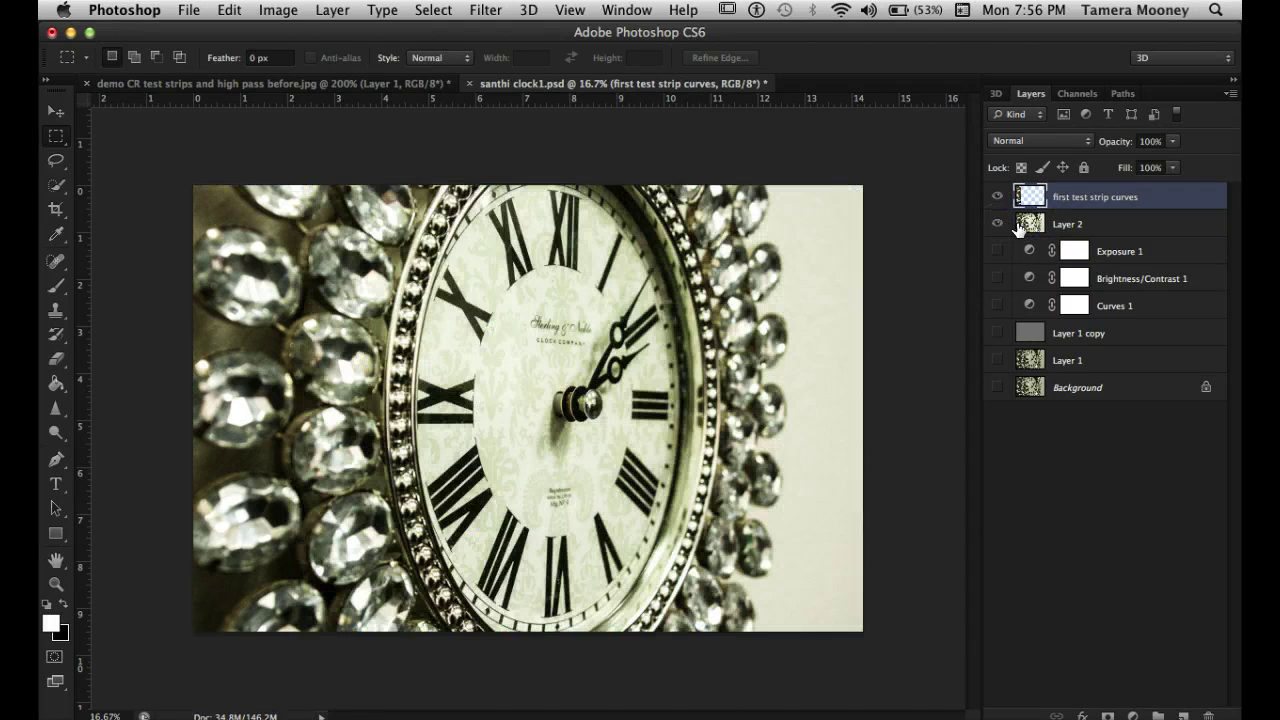
Copy the strip just right of the first from Layer 2 onto a new layer.
click(1025, 227)
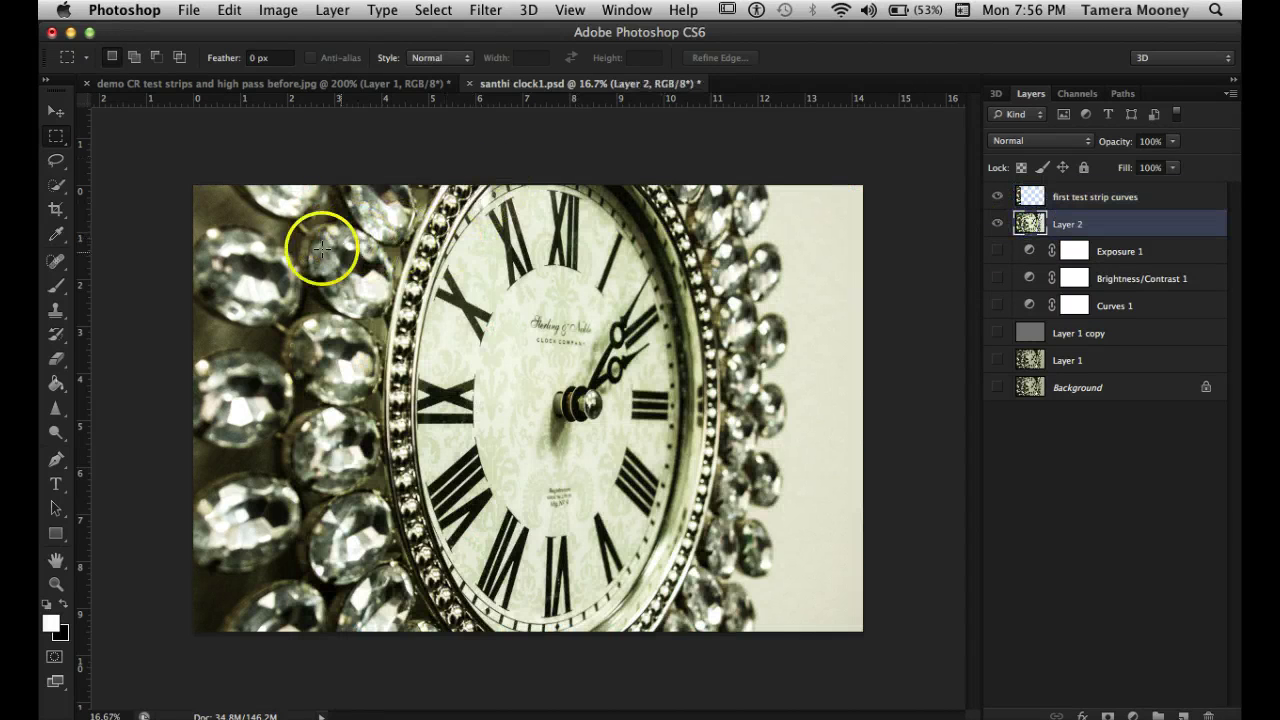
drag(311, 186, 451, 680)
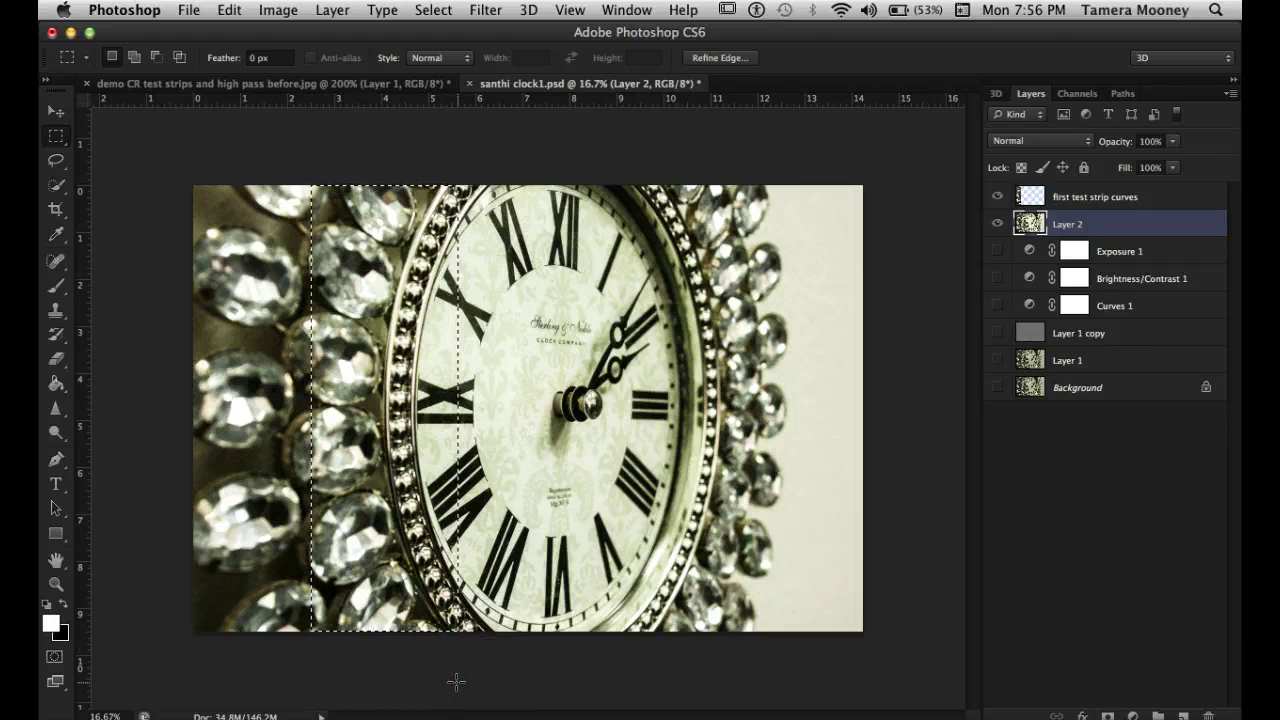
key(ctrl+j)
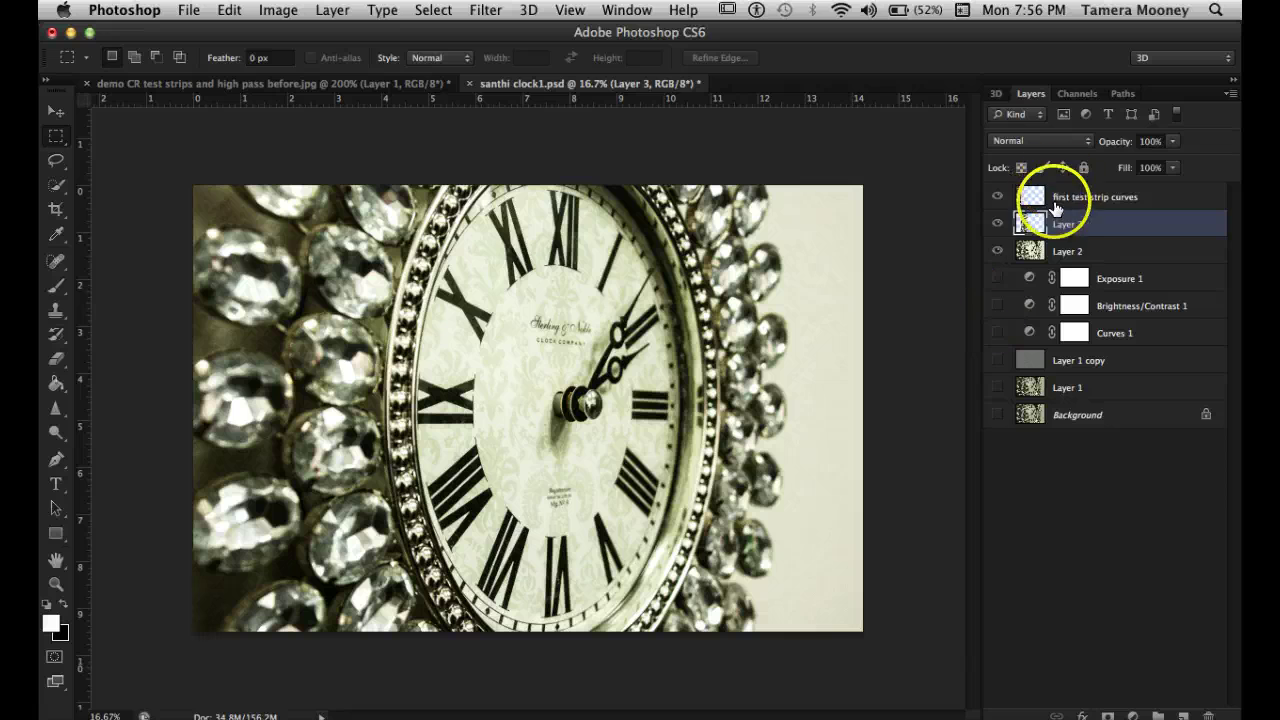
Rename the new layer 'hue and sat' and hide both strip layers.
click(997, 251)
double_click(1075, 226)
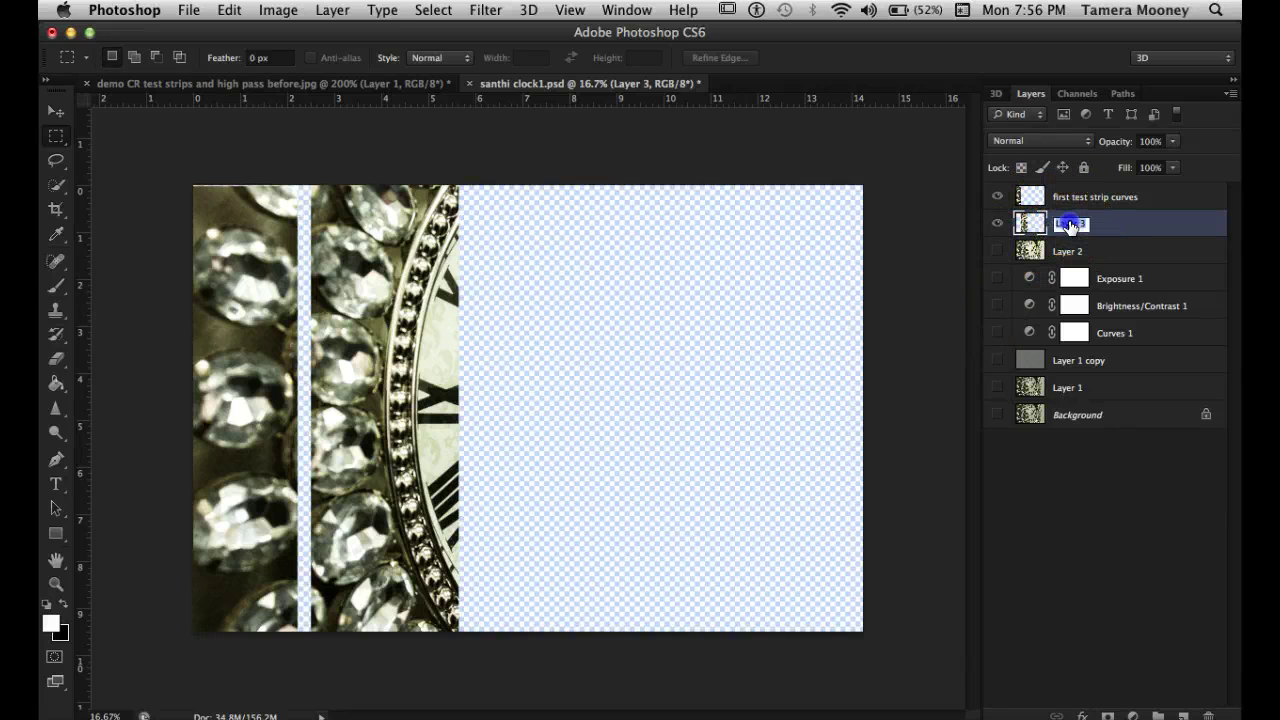
text(hi)
text(e and sat)
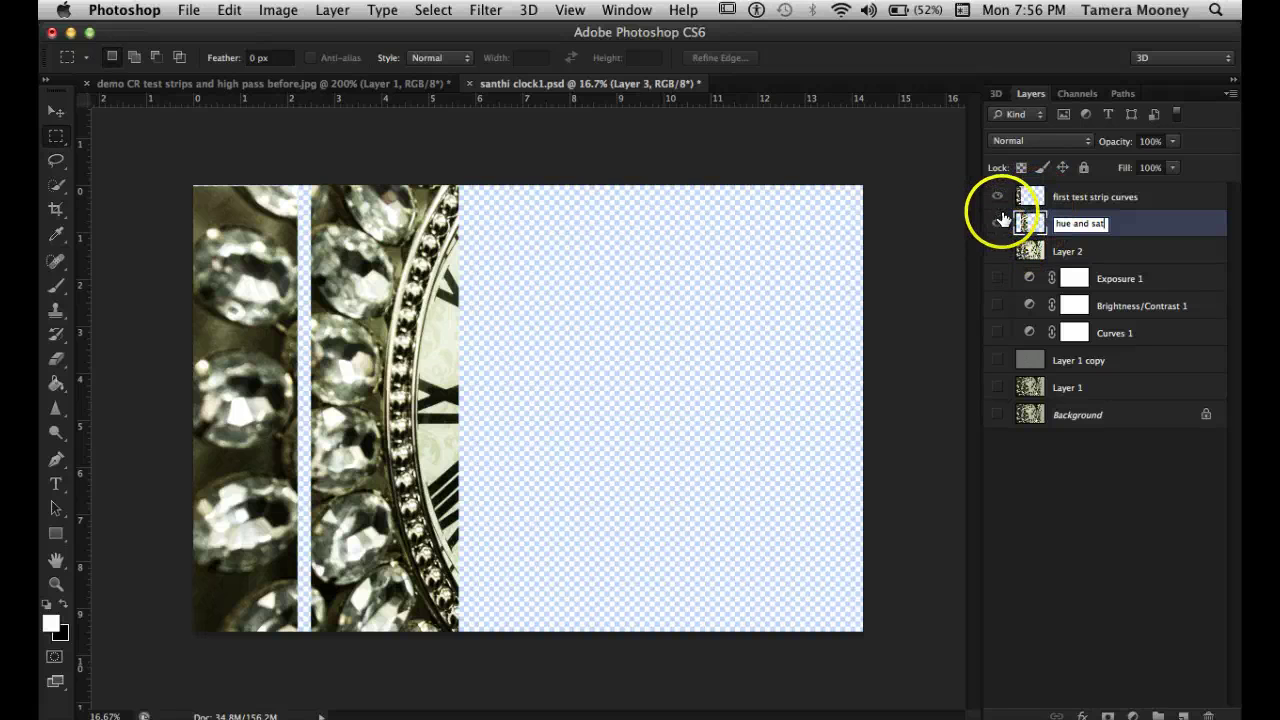
click(997, 222)
click(997, 197)
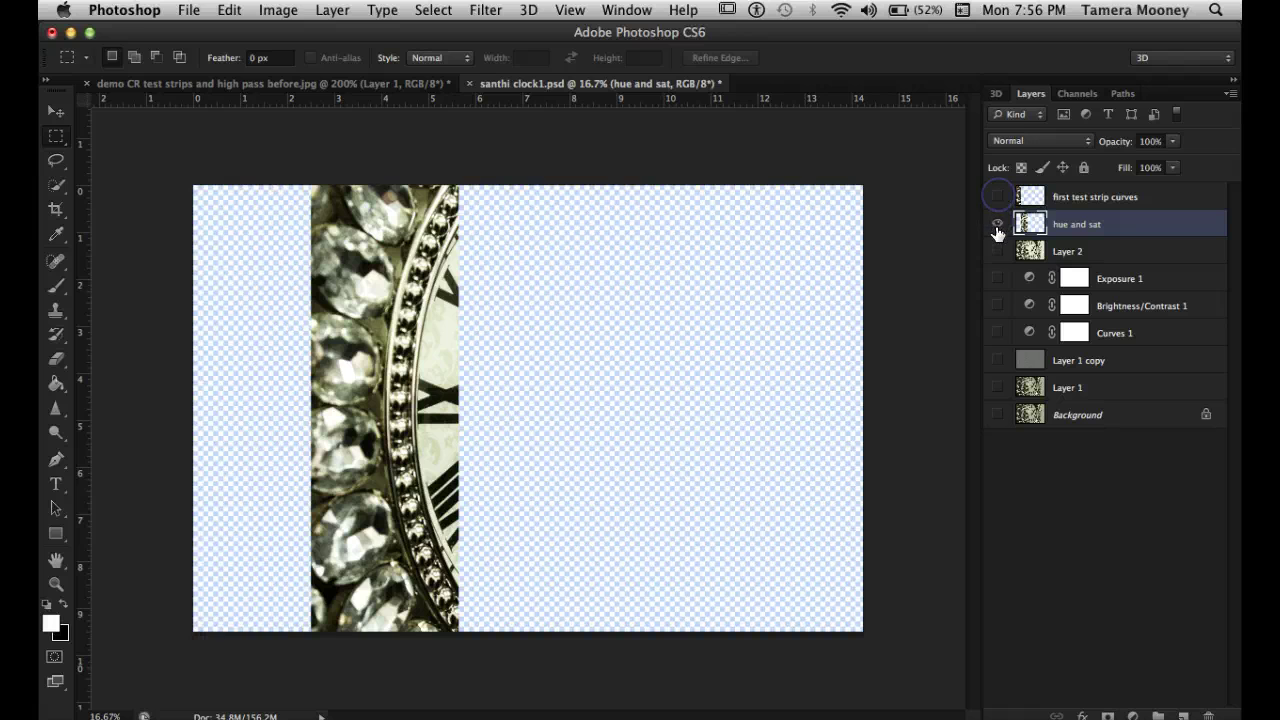
click(997, 223)
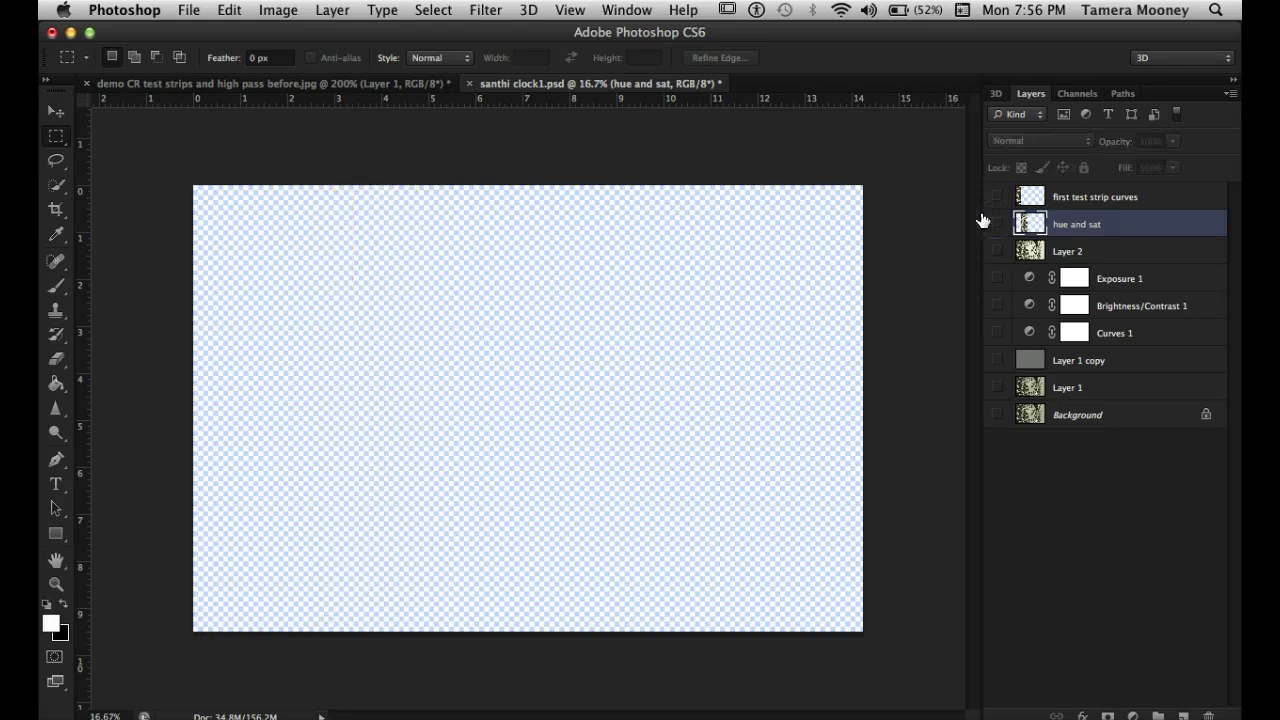
Choose the Color LCD display profile, then return to Photoshop and show Layer 2 again.
click(69, 33)
click(330, 207)
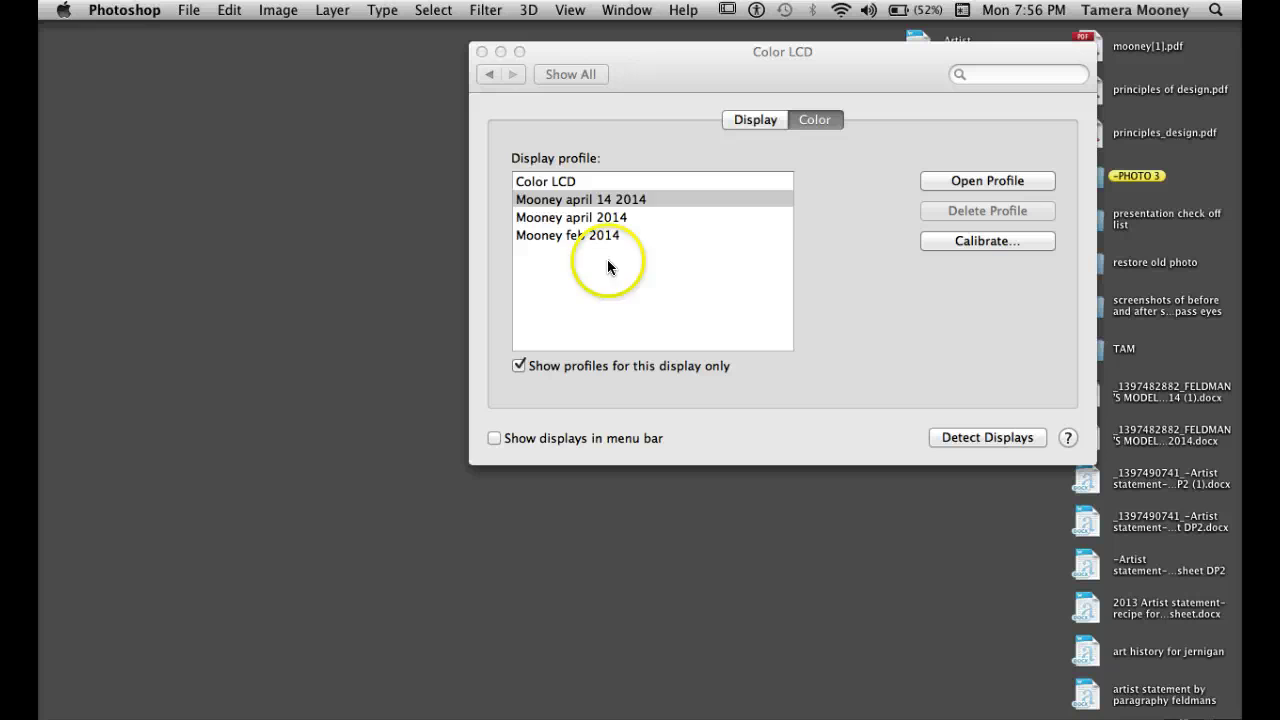
click(568, 186)
click(569, 187)
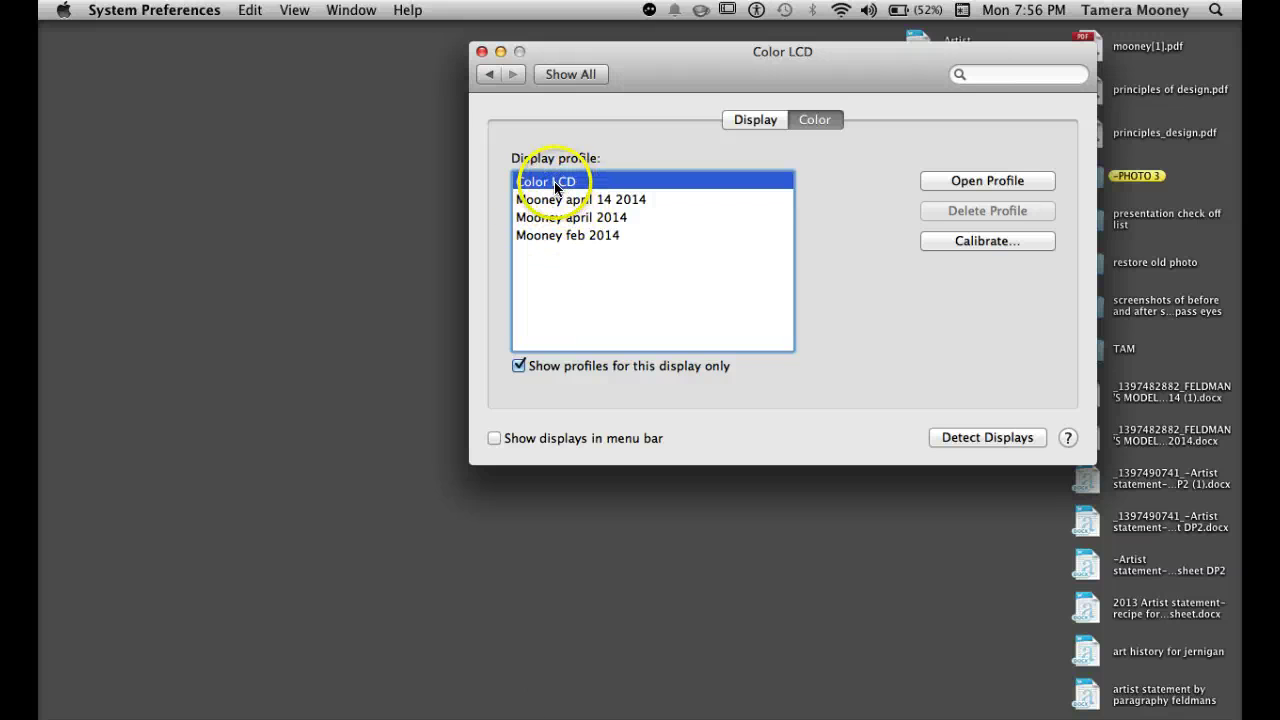
mouse_move(631, 710)
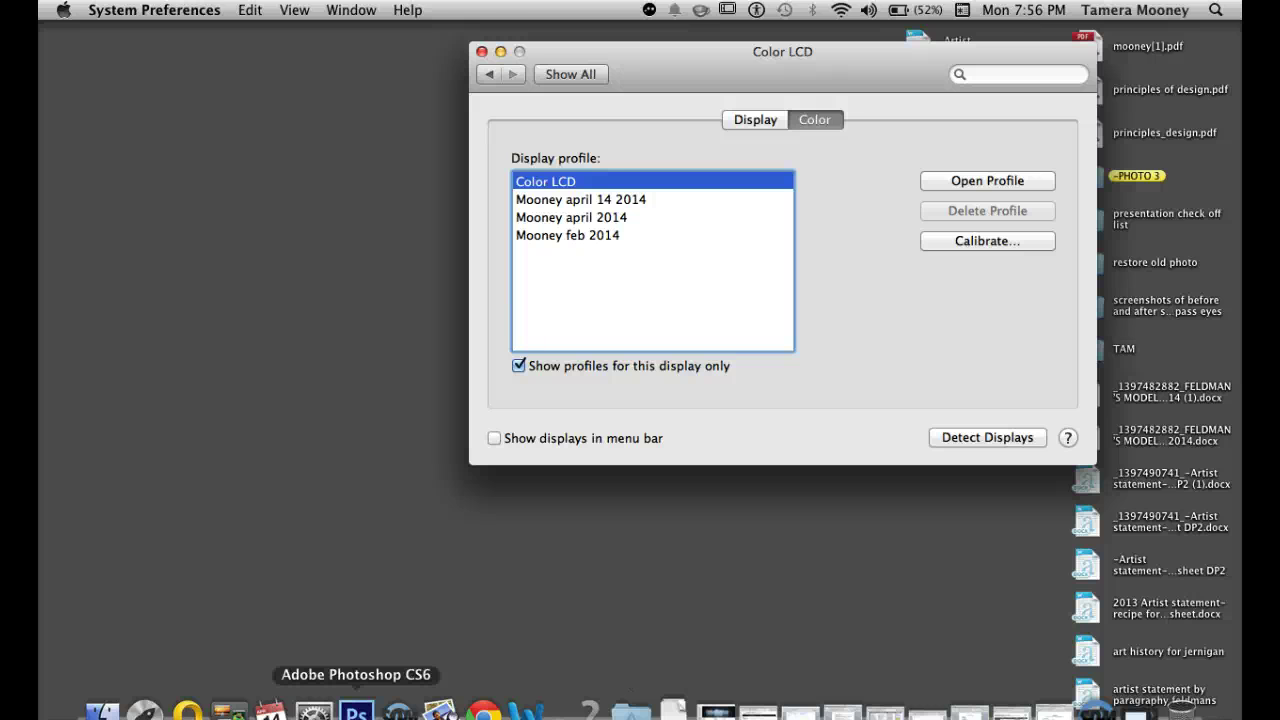
click(356, 710)
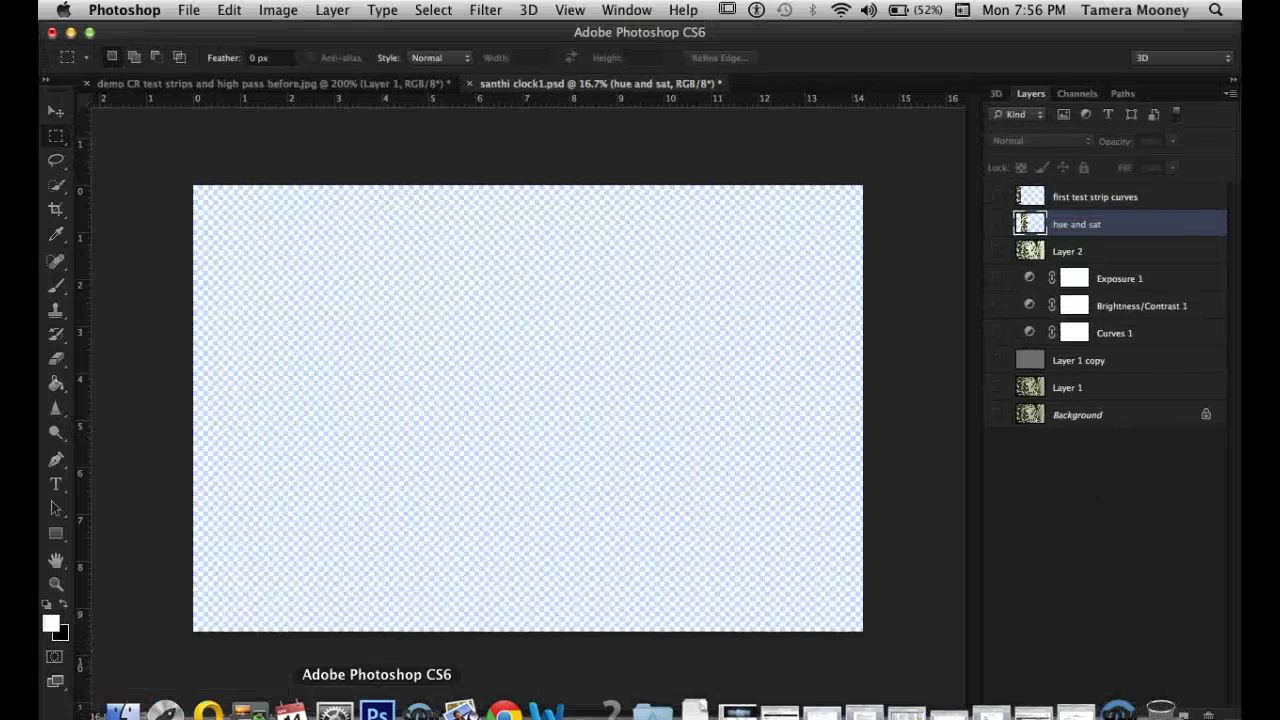
click(997, 252)
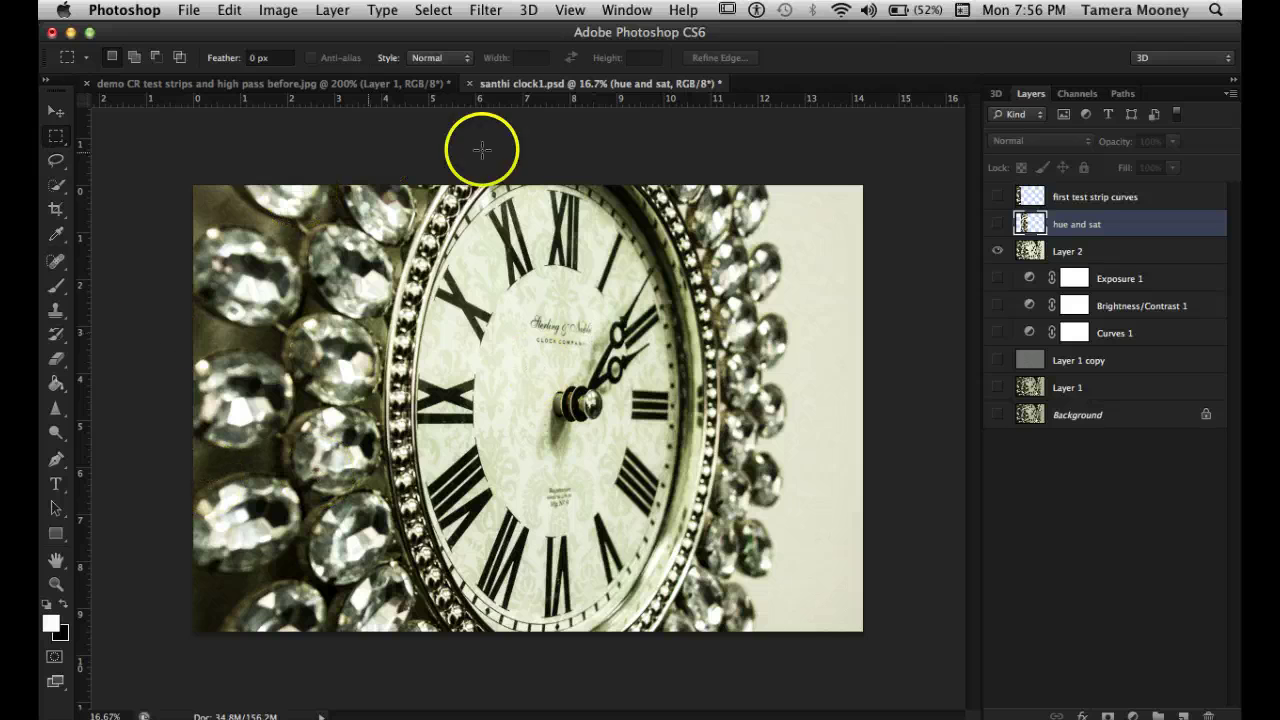
Close the Color LCD settings window and switch to System Preferences.
click(70, 34)
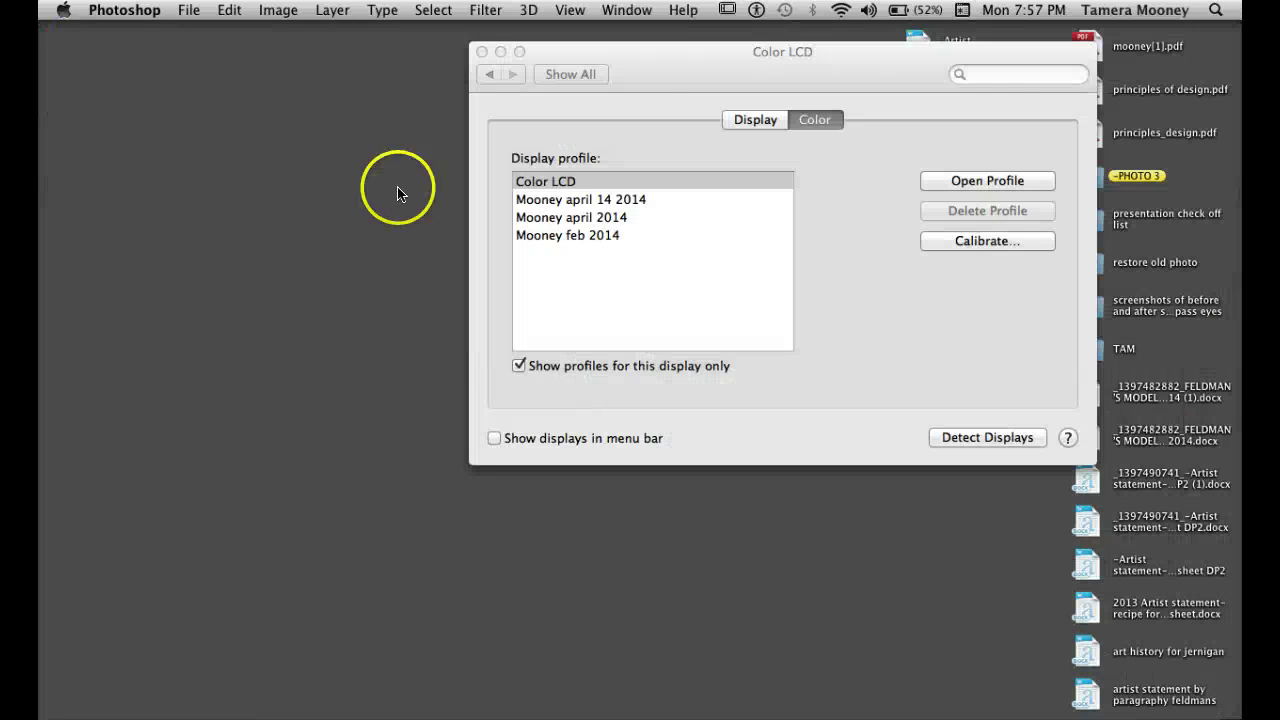
click(632, 91)
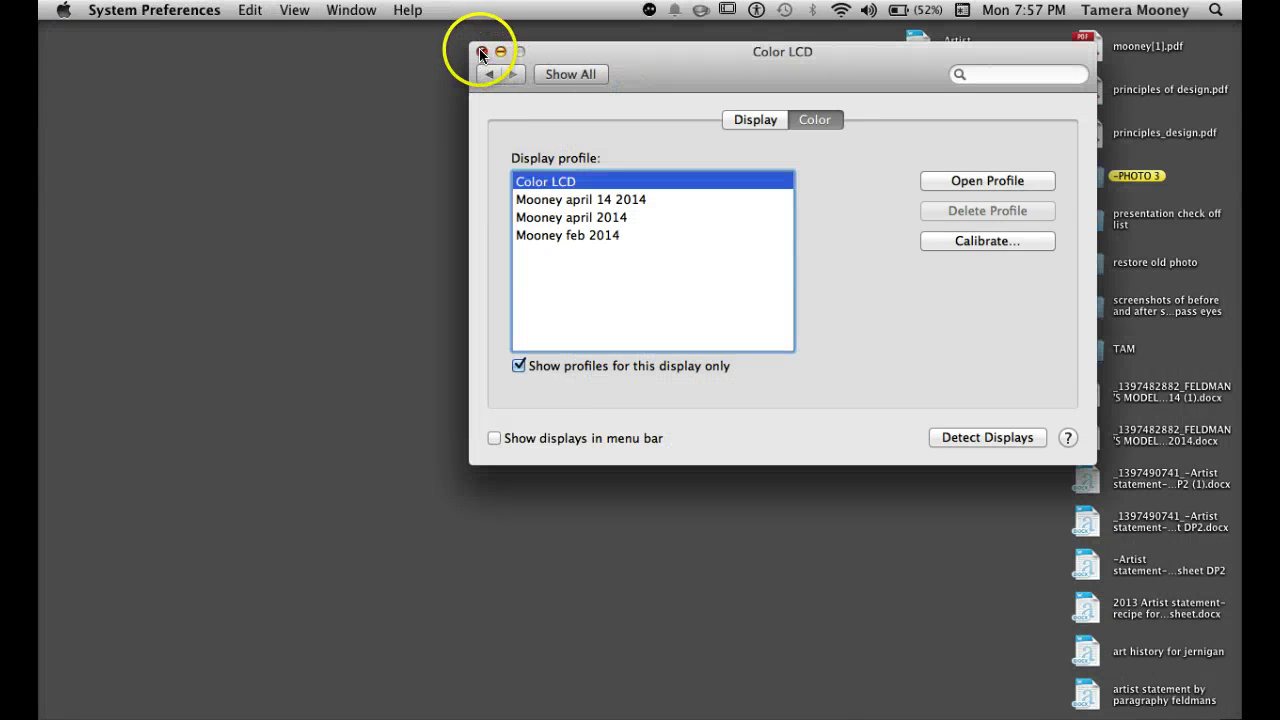
click(481, 52)
mouse_move(208, 712)
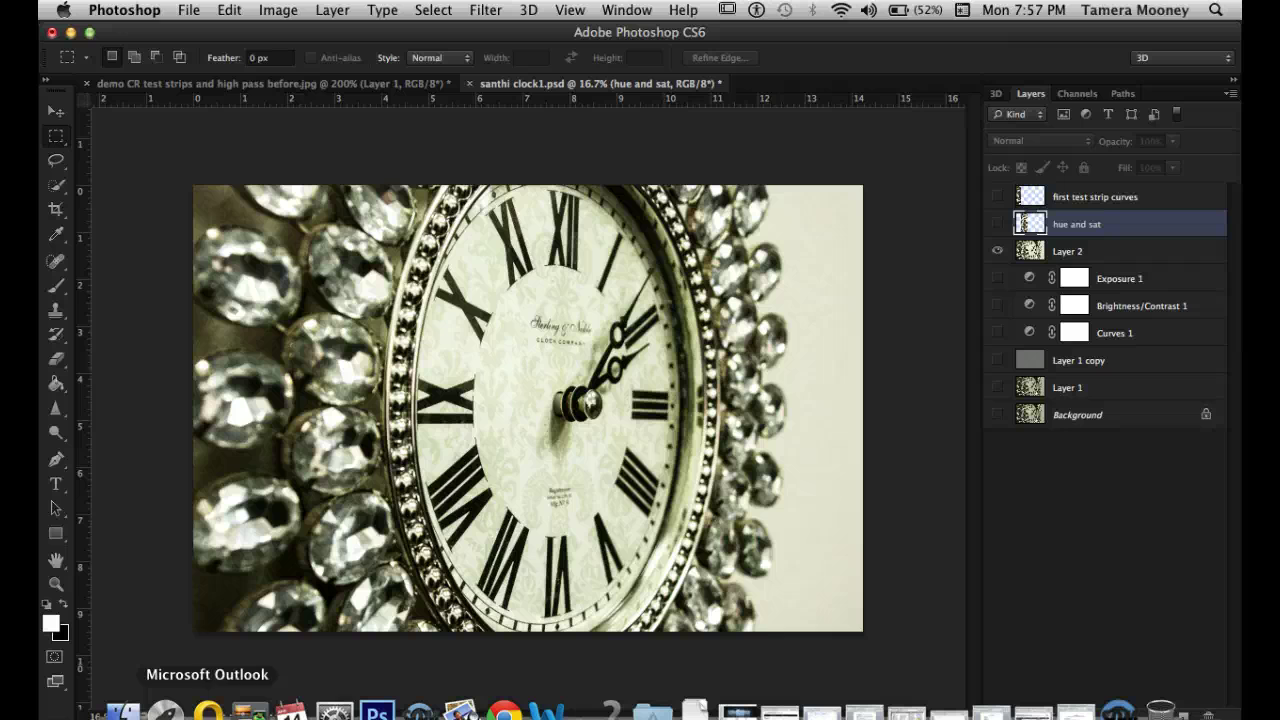
click(334, 712)
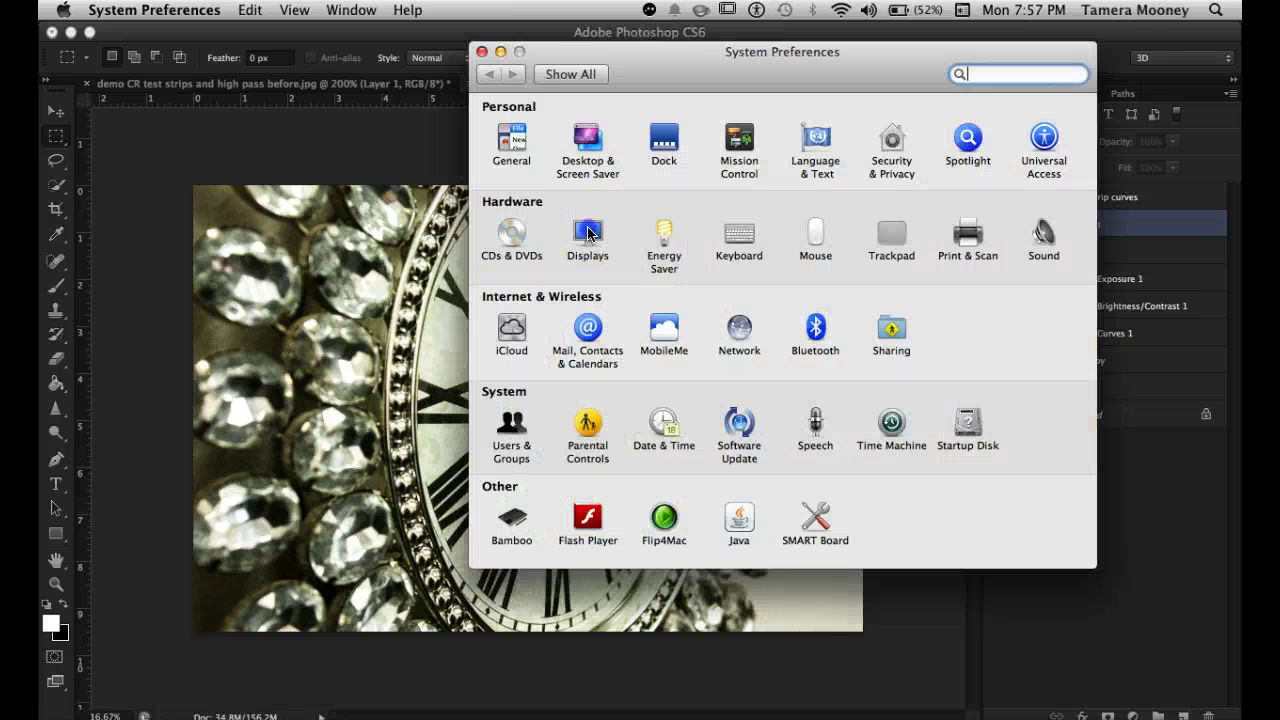
Open the Displays colour profiles, try the april 14 2014 profile, and settle on Color LCD.
click(588, 233)
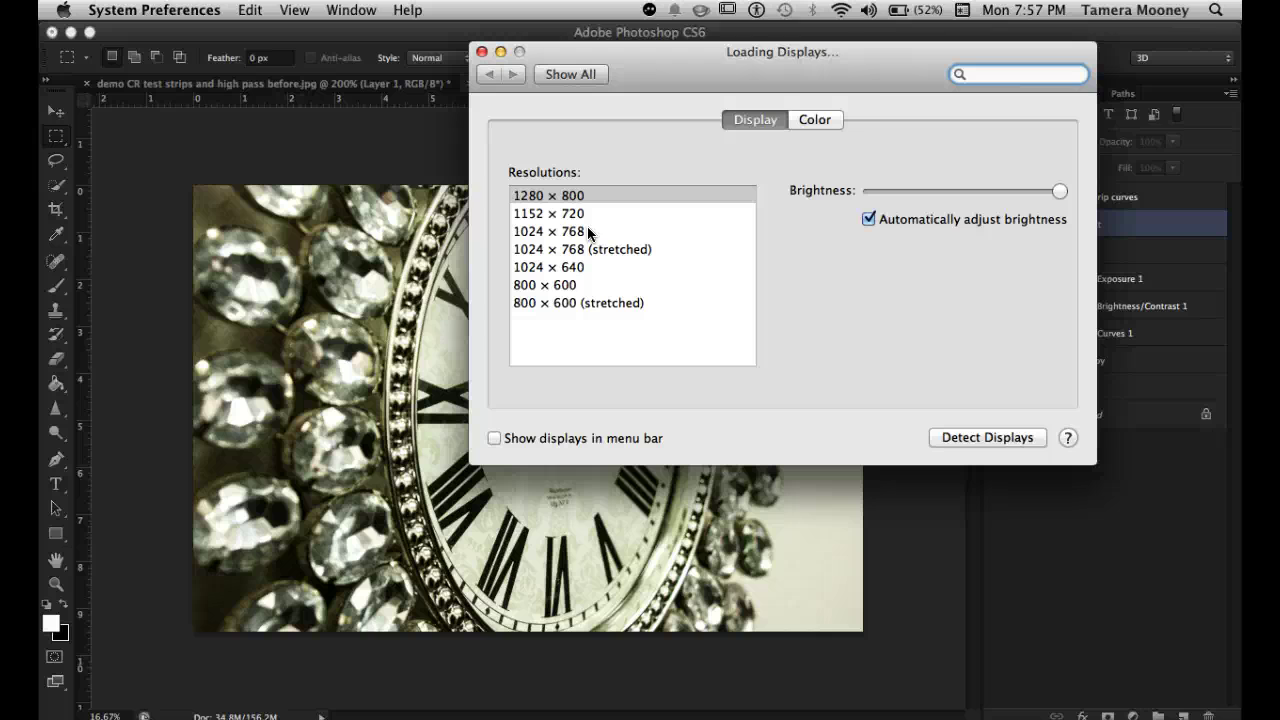
click(811, 122)
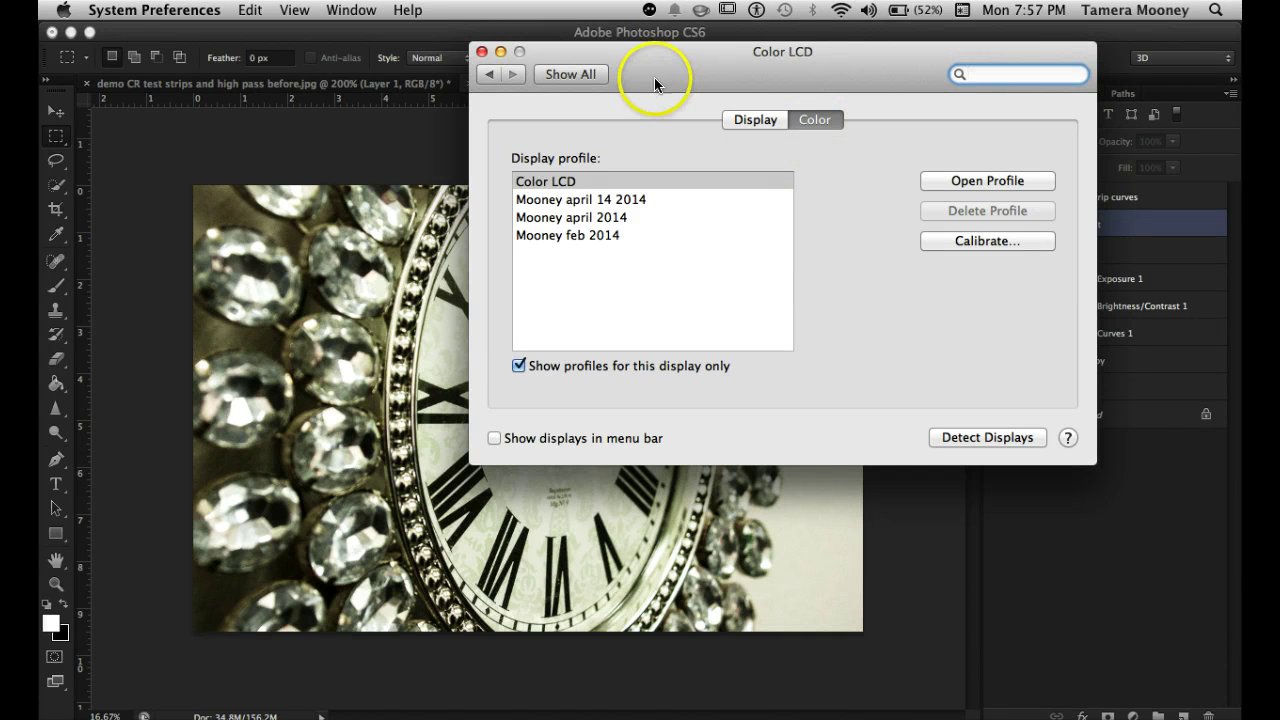
drag(652, 58, 934, 14)
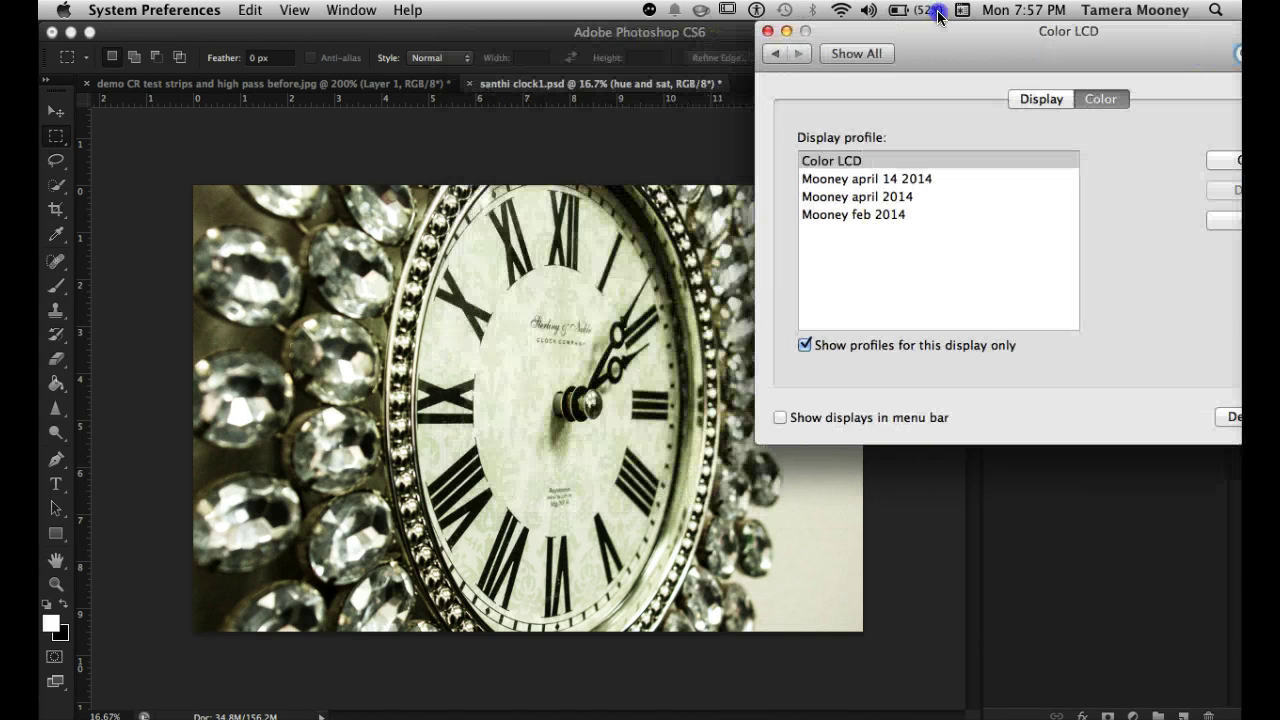
click(847, 162)
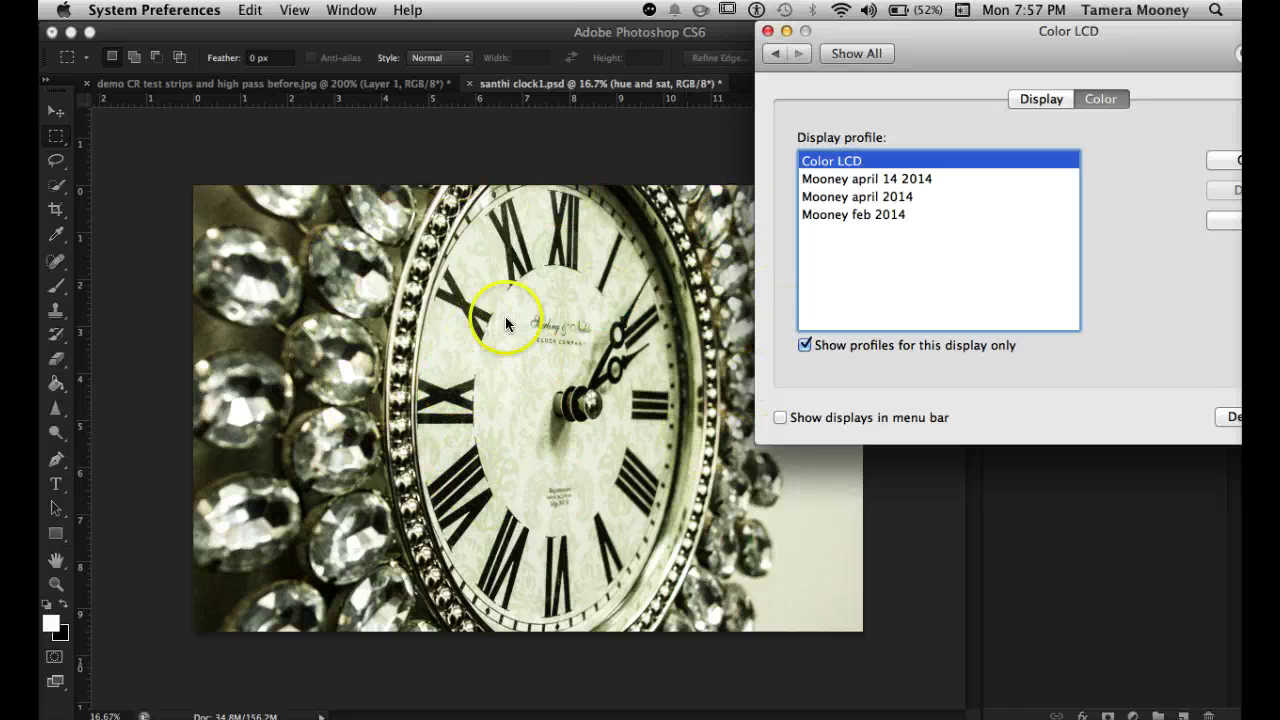
click(884, 180)
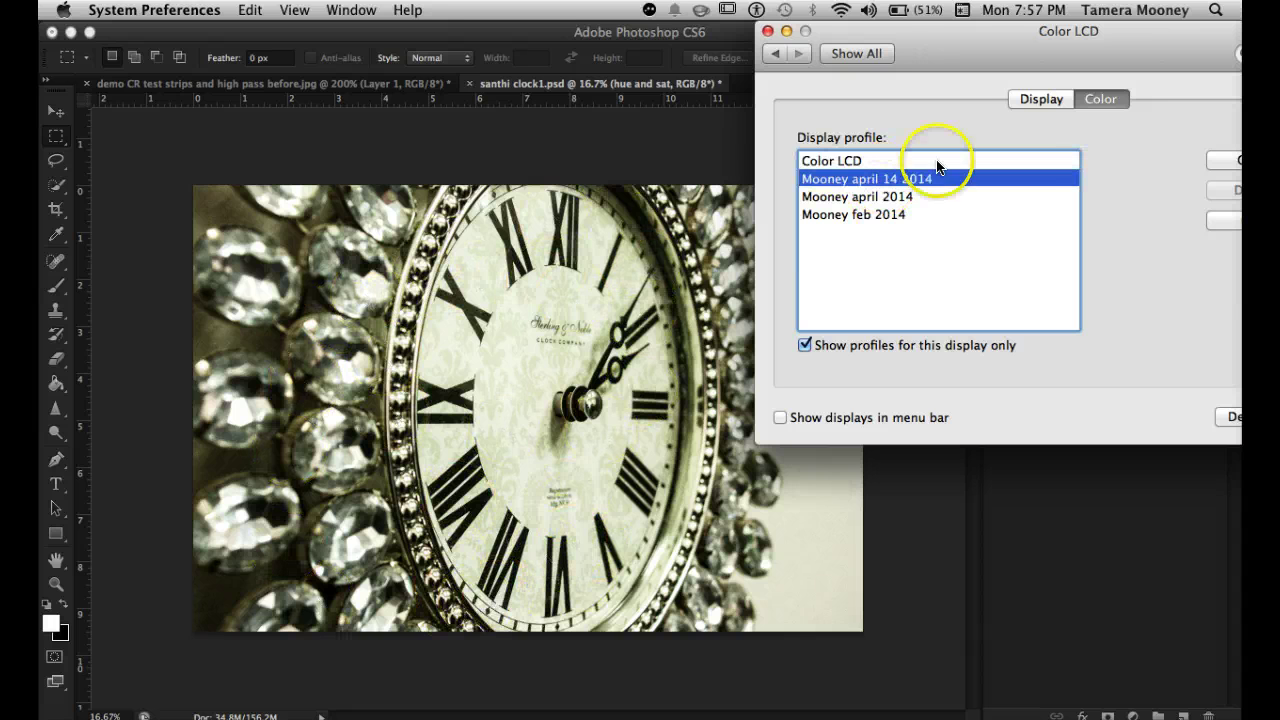
click(846, 162)
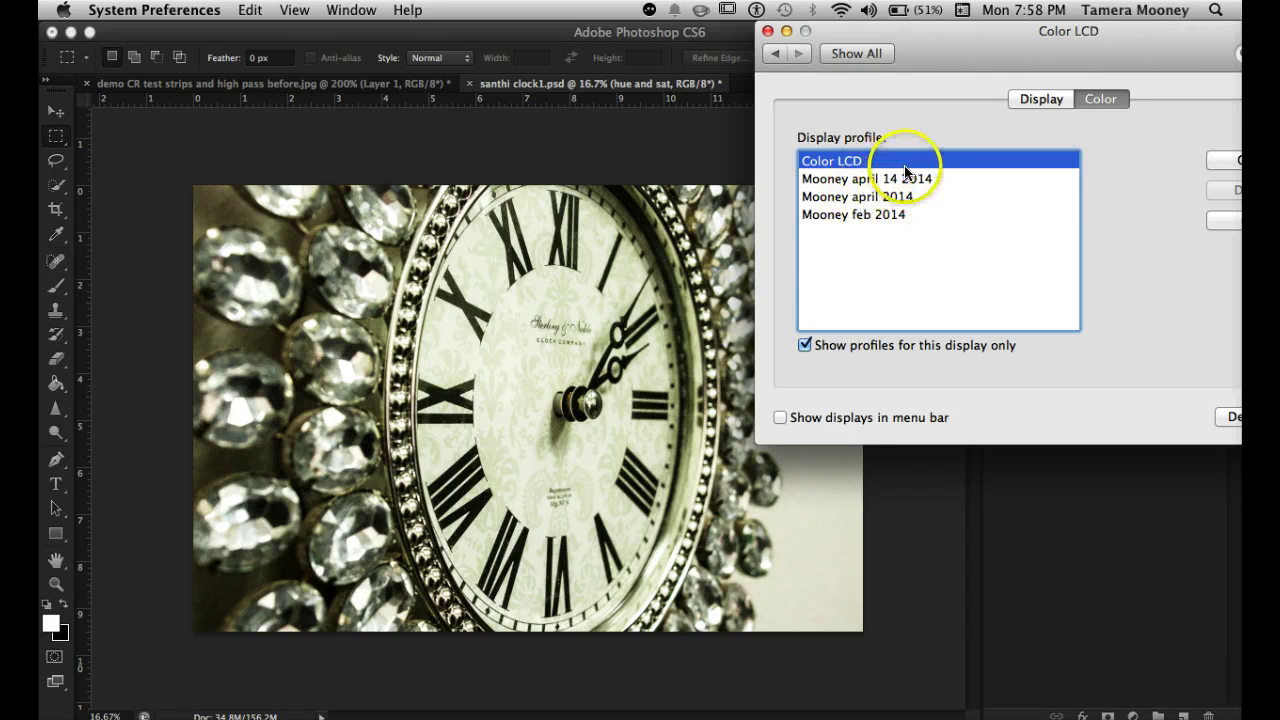
drag(966, 45, 495, 45)
Start the expert calibrator and match the first native-response pattern's brightness and tint.
click(804, 220)
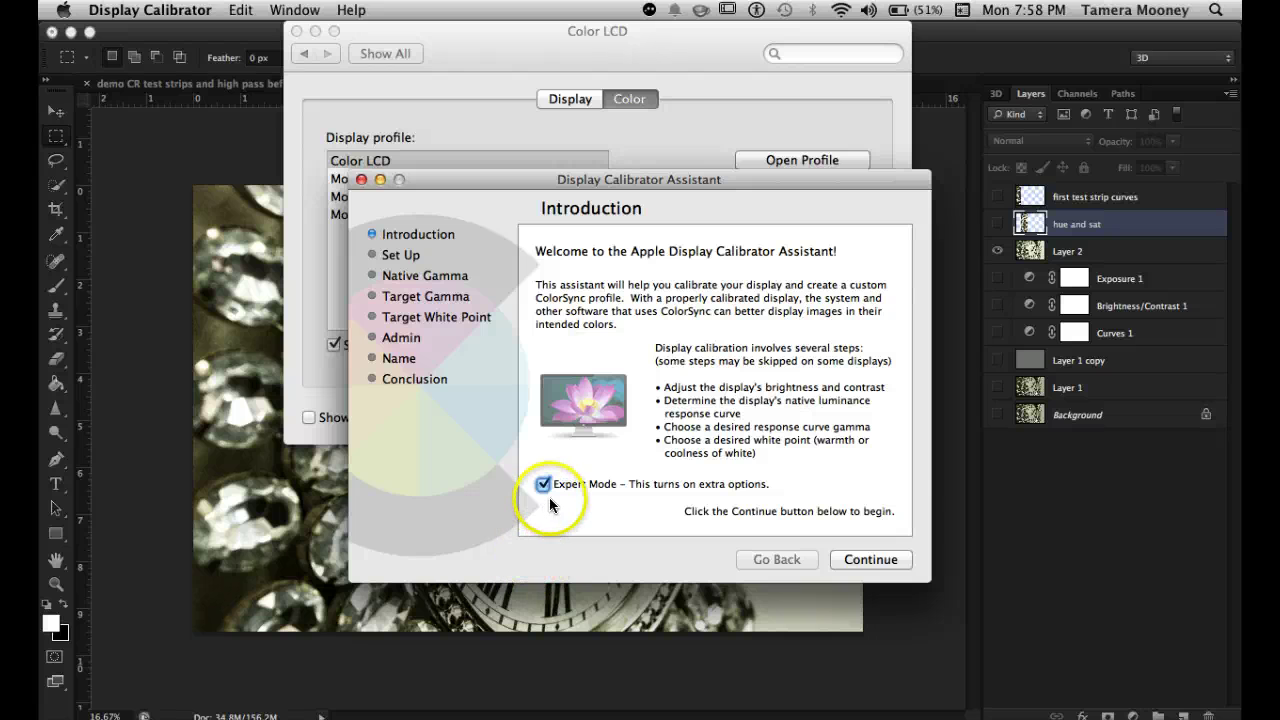
click(873, 560)
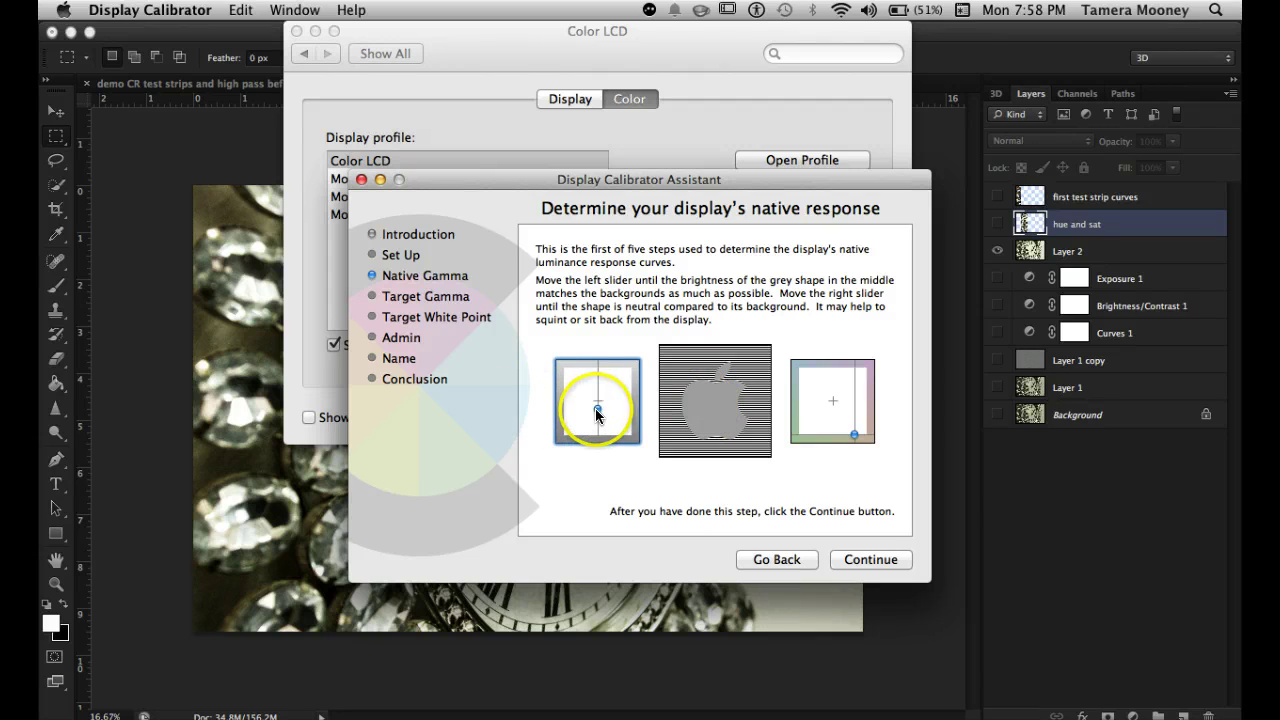
mouse_move(597, 409)
mouse_down()
mouse_move(597, 434)
mouse_move(593, 375)
mouse_move(598, 409)
mouse_up()
mouse_move(855, 432)
mouse_down()
mouse_move(850, 420)
mouse_move(860, 440)
mouse_up()
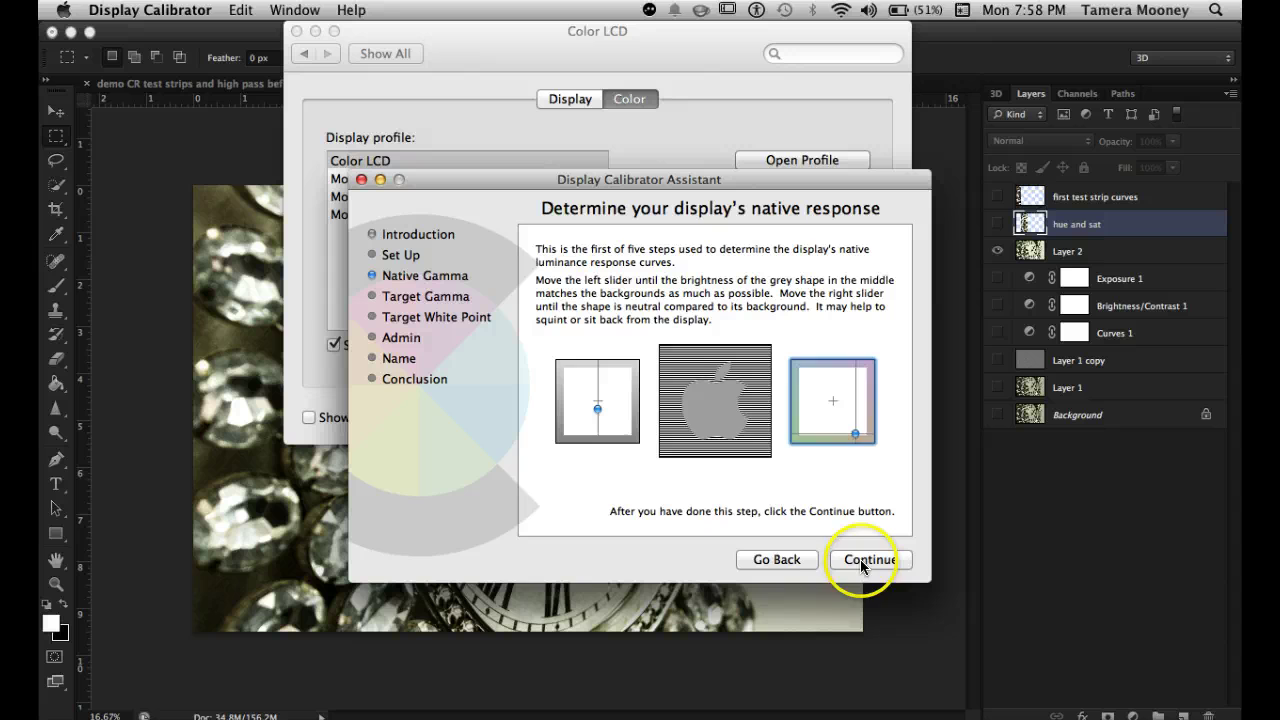
click(872, 559)
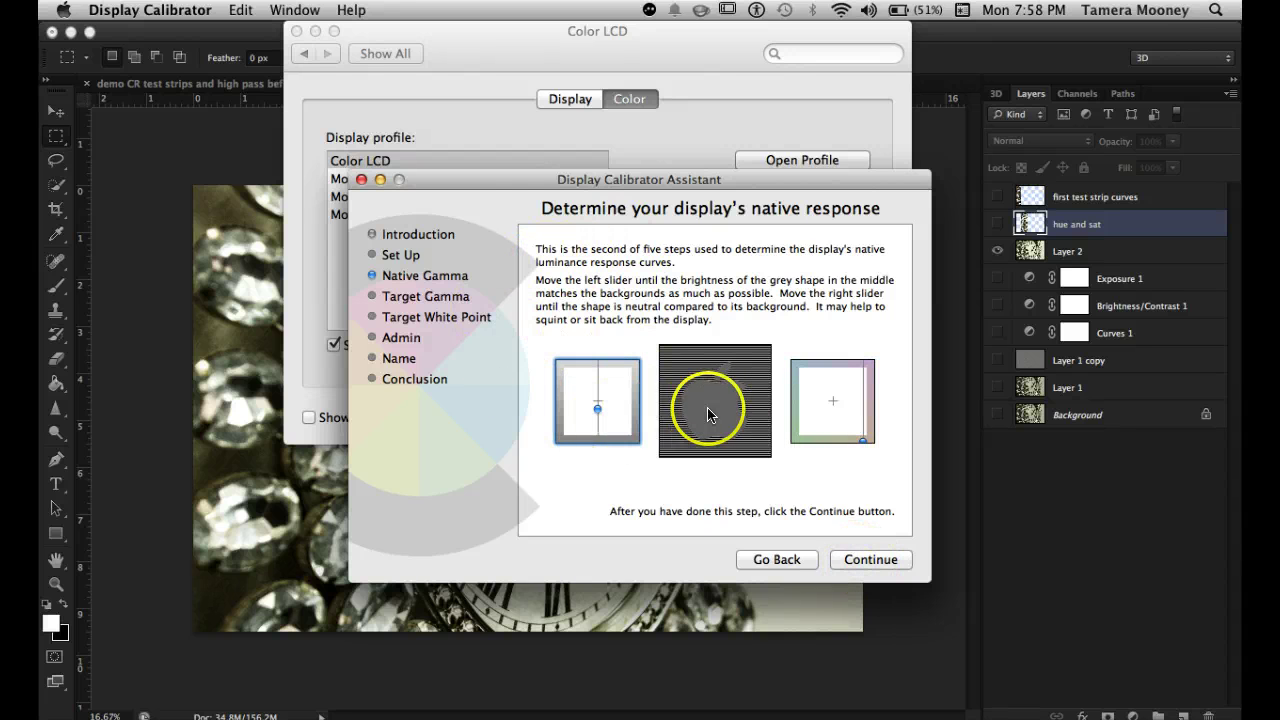
Match the second native-response pattern's brightness and tint, then continue.
mouse_move(580, 410)
mouse_down()
mouse_move(589, 400)
mouse_move(565, 397)
mouse_move(597, 402)
mouse_up()
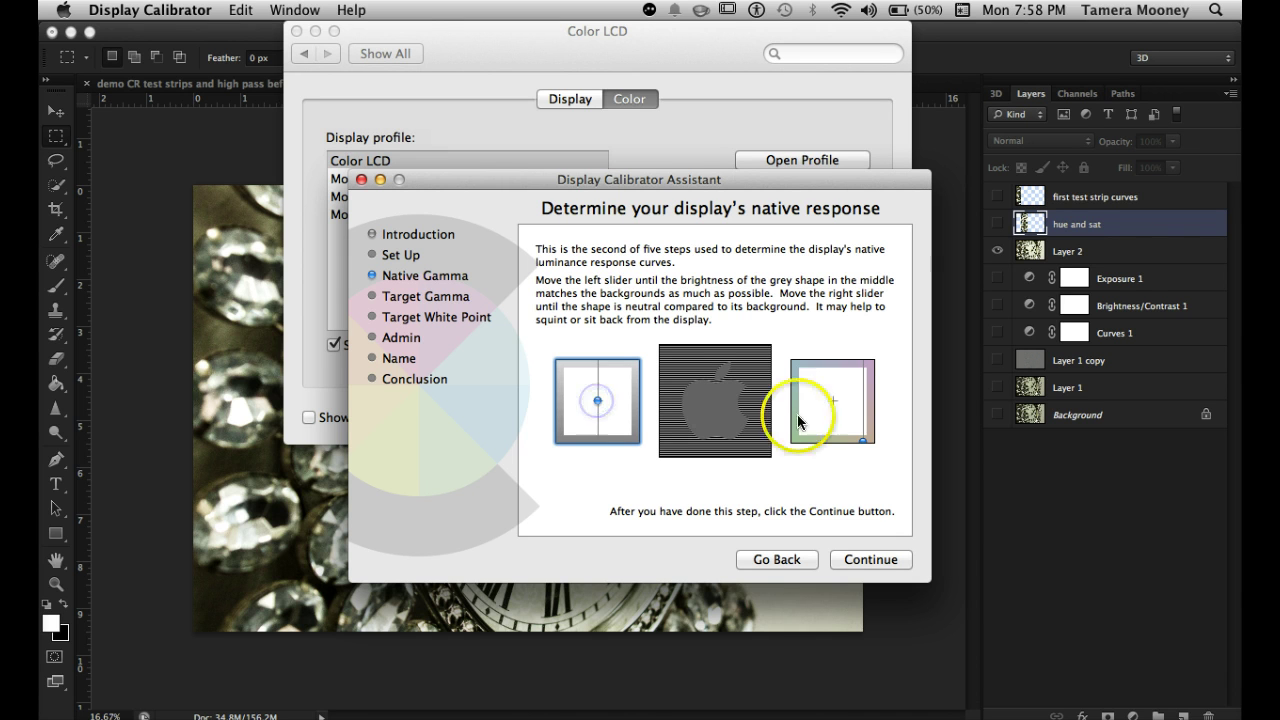
mouse_move(800, 417)
mouse_down()
mouse_move(822, 421)
mouse_move(818, 442)
mouse_move(817, 421)
mouse_up()
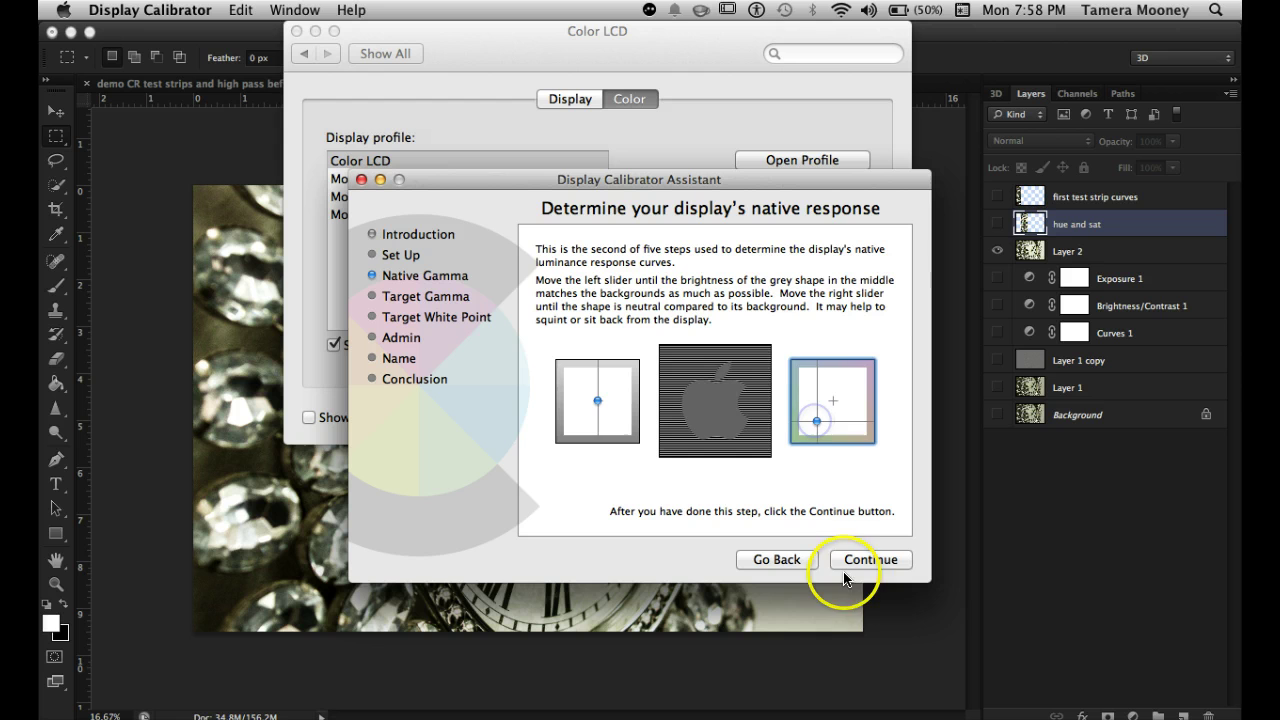
click(855, 561)
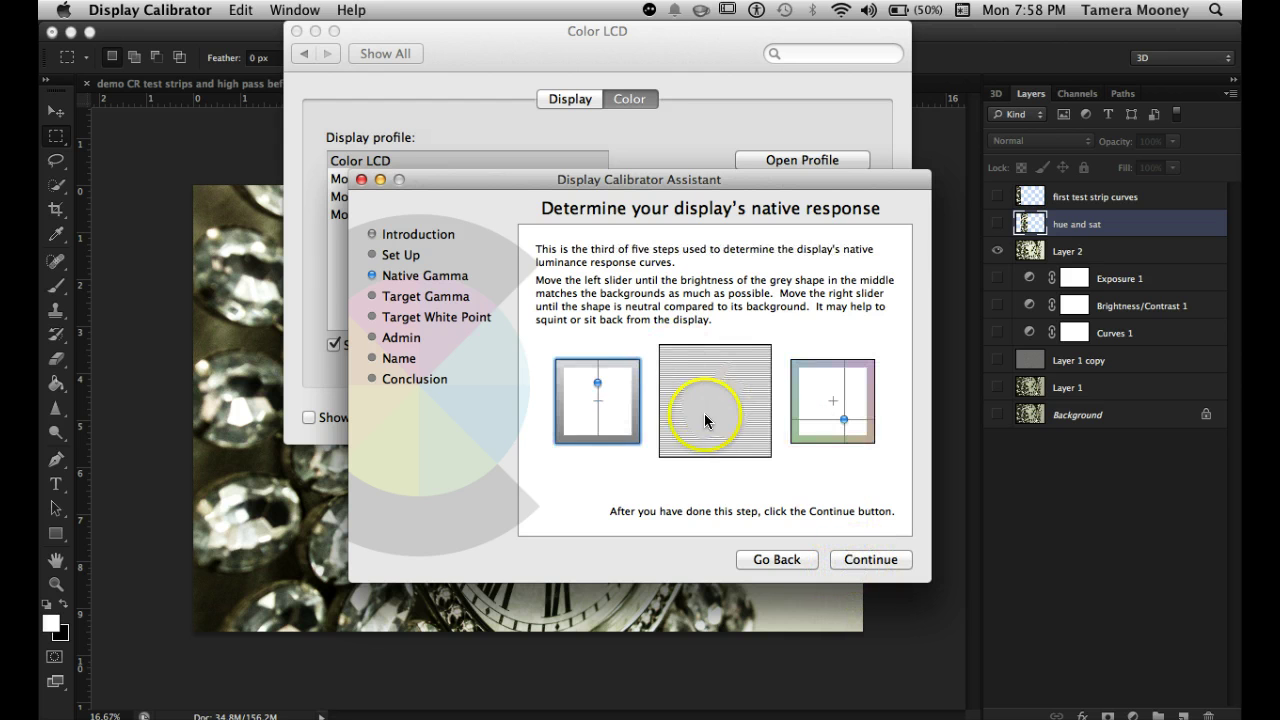
Match the third, fourth and fifth native-response patterns, reaching target gamma at 2.187.
drag(597, 383, 597, 396)
click(841, 420)
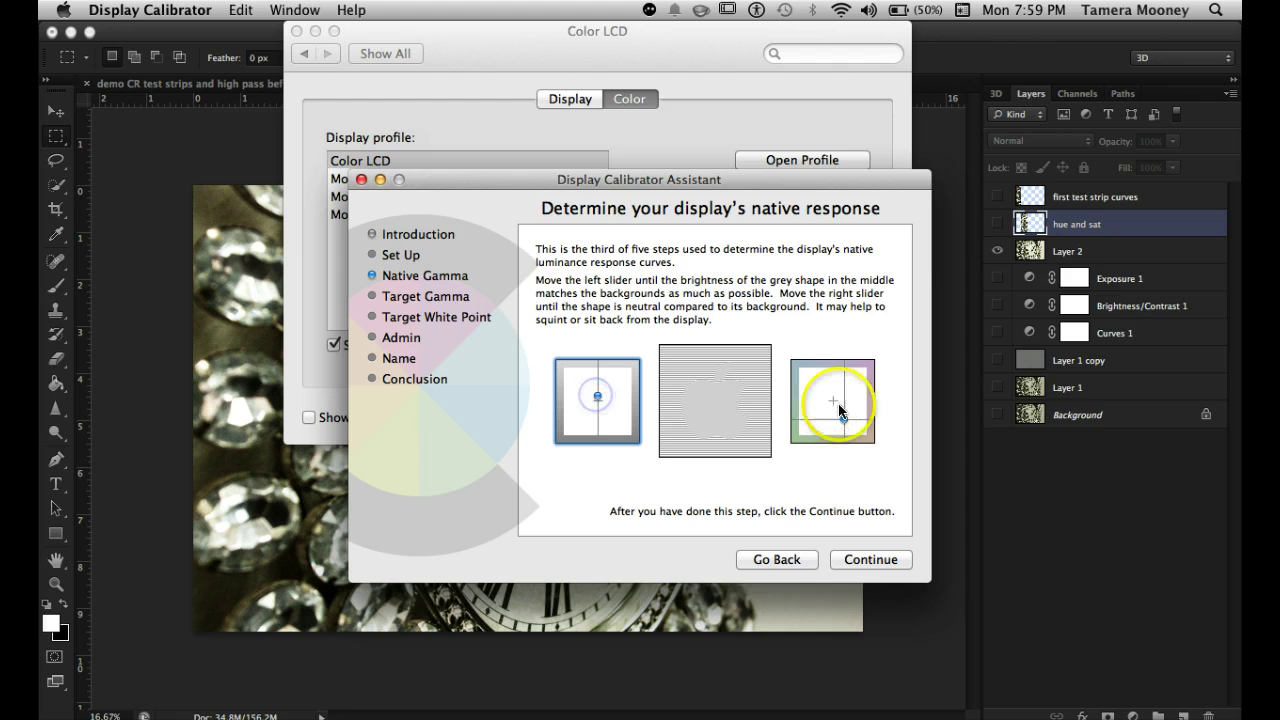
click(850, 562)
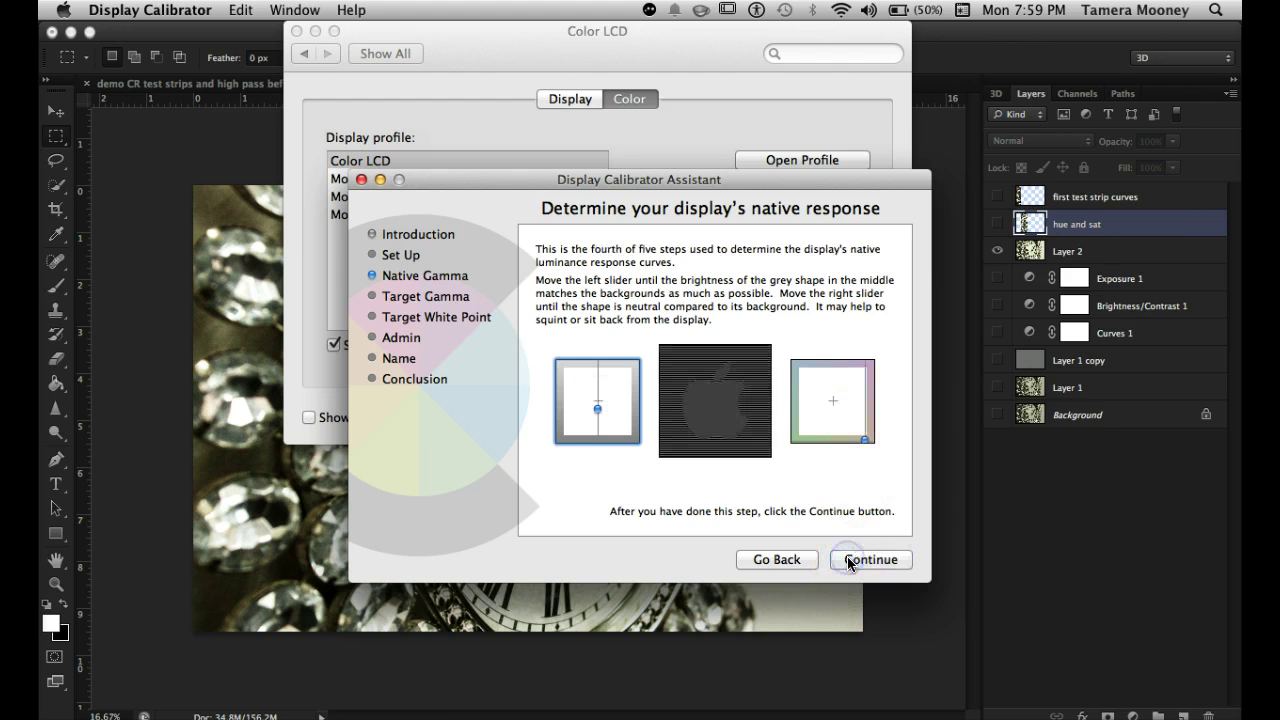
drag(722, 406, 599, 385)
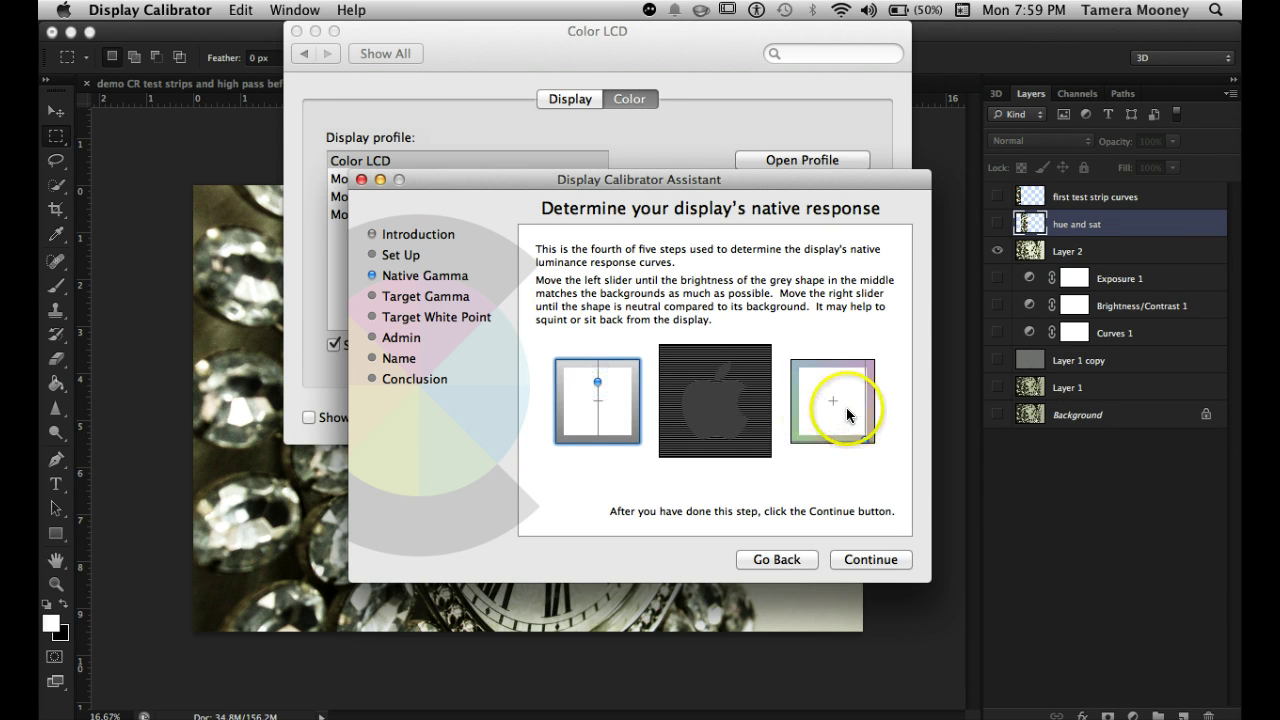
click(850, 562)
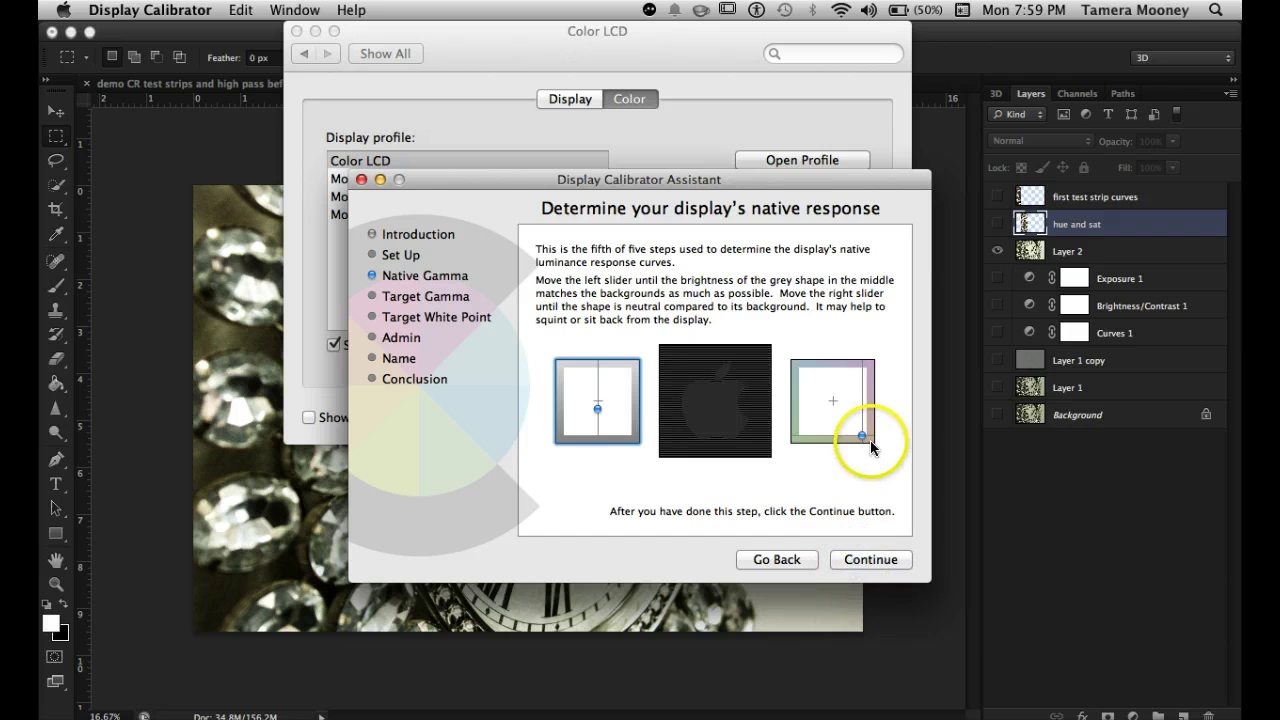
mouse_move(863, 436)
mouse_down()
mouse_move(856, 404)
mouse_move(860, 440)
mouse_move(856, 428)
mouse_up()
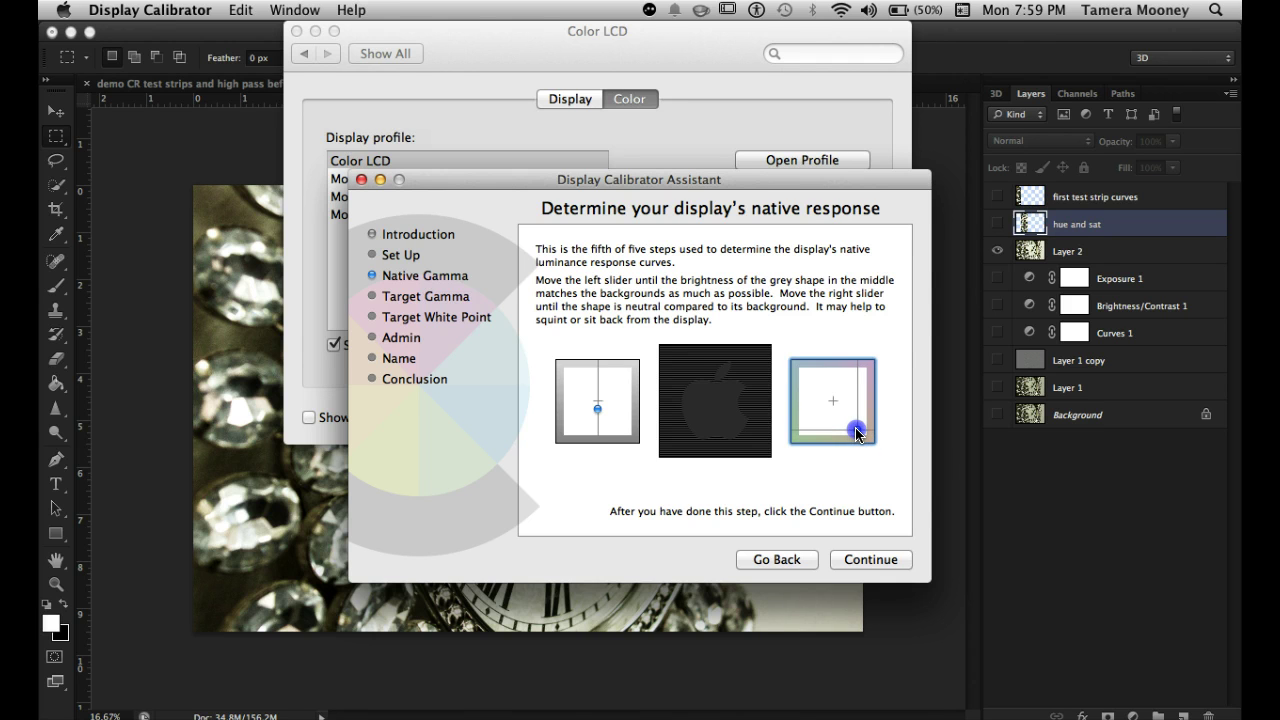
mouse_move(611, 409)
mouse_down()
mouse_move(598, 413)
mouse_move(597, 399)
mouse_up()
click(857, 559)
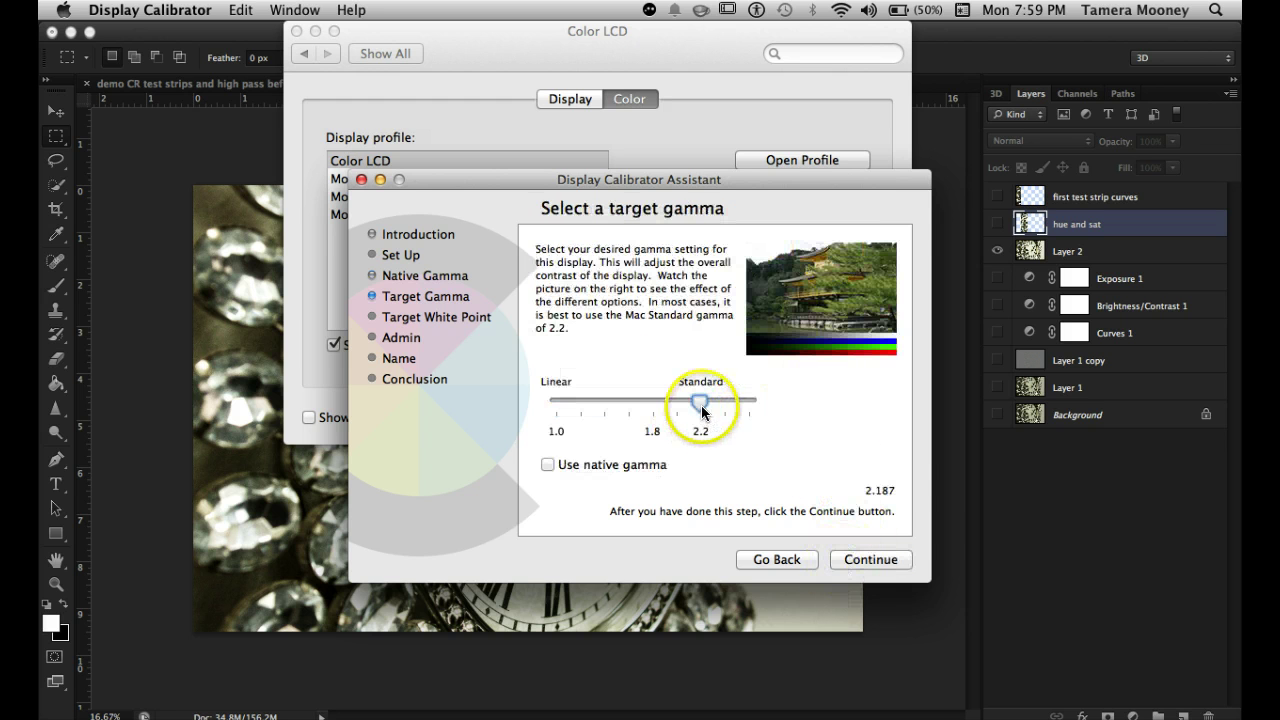
Keep standard gamma and native white point, and allow other users to use the calibration.
click(871, 559)
click(871, 559)
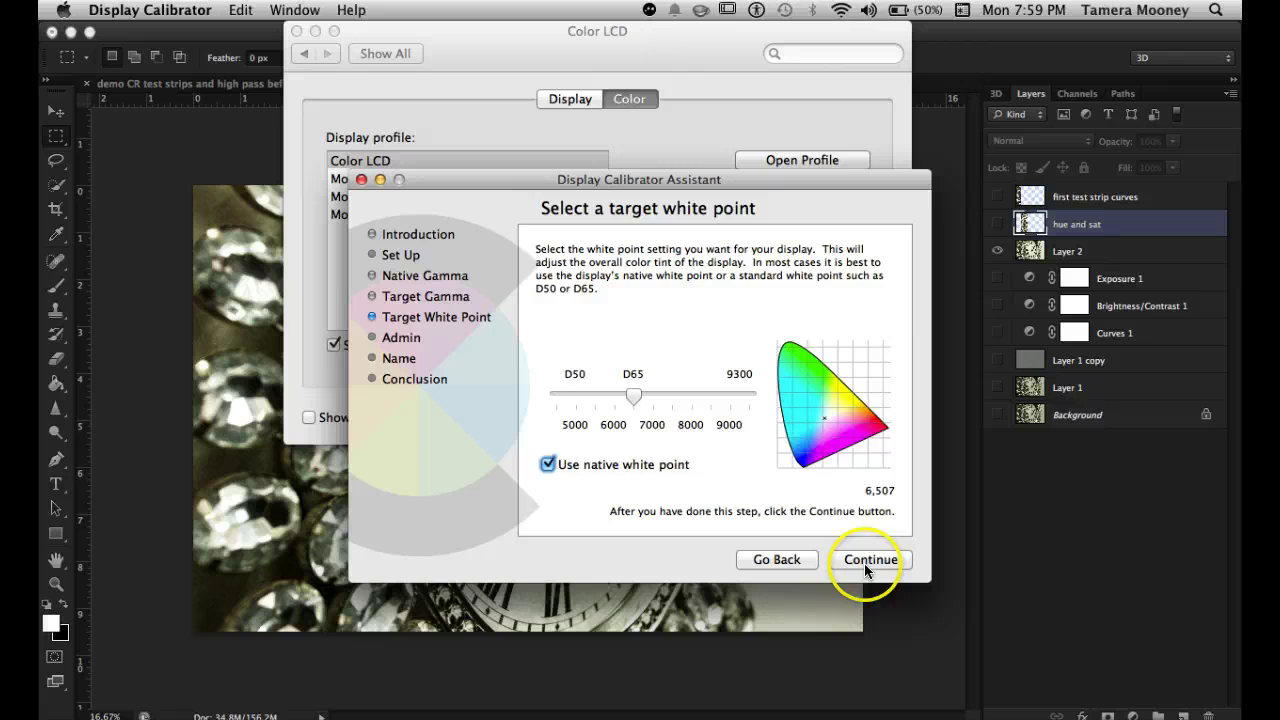
click(543, 380)
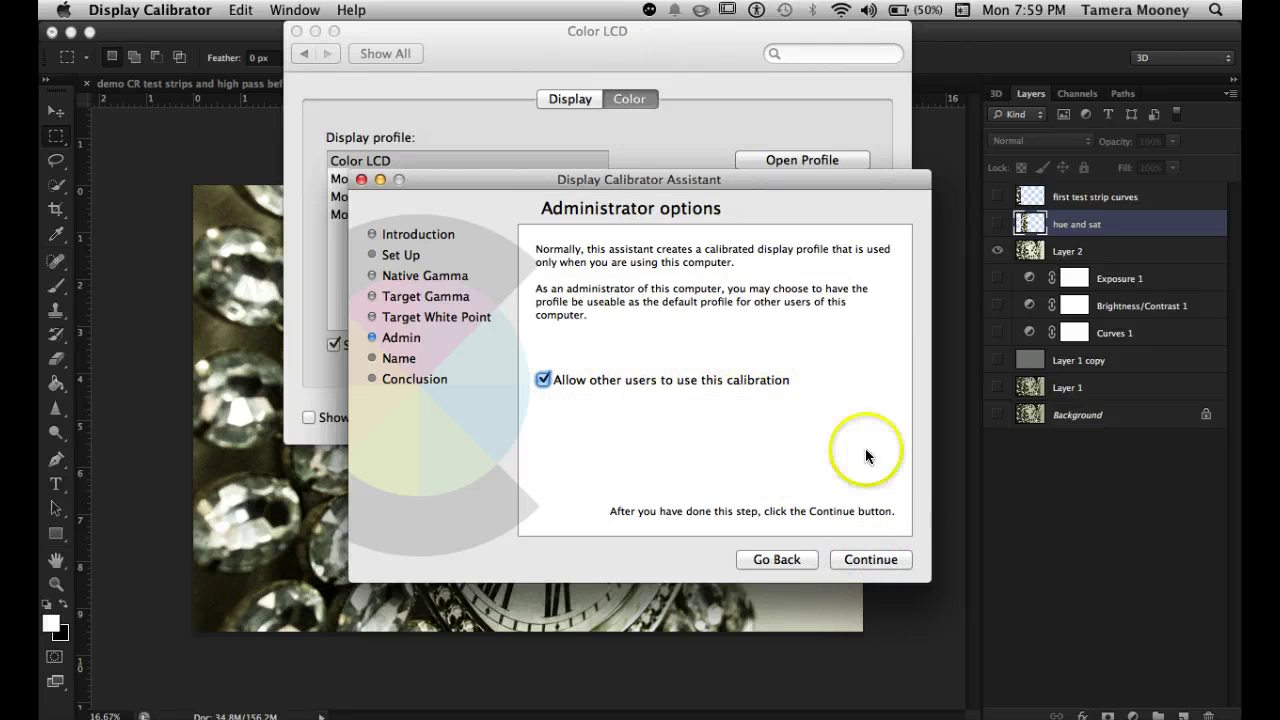
click(884, 561)
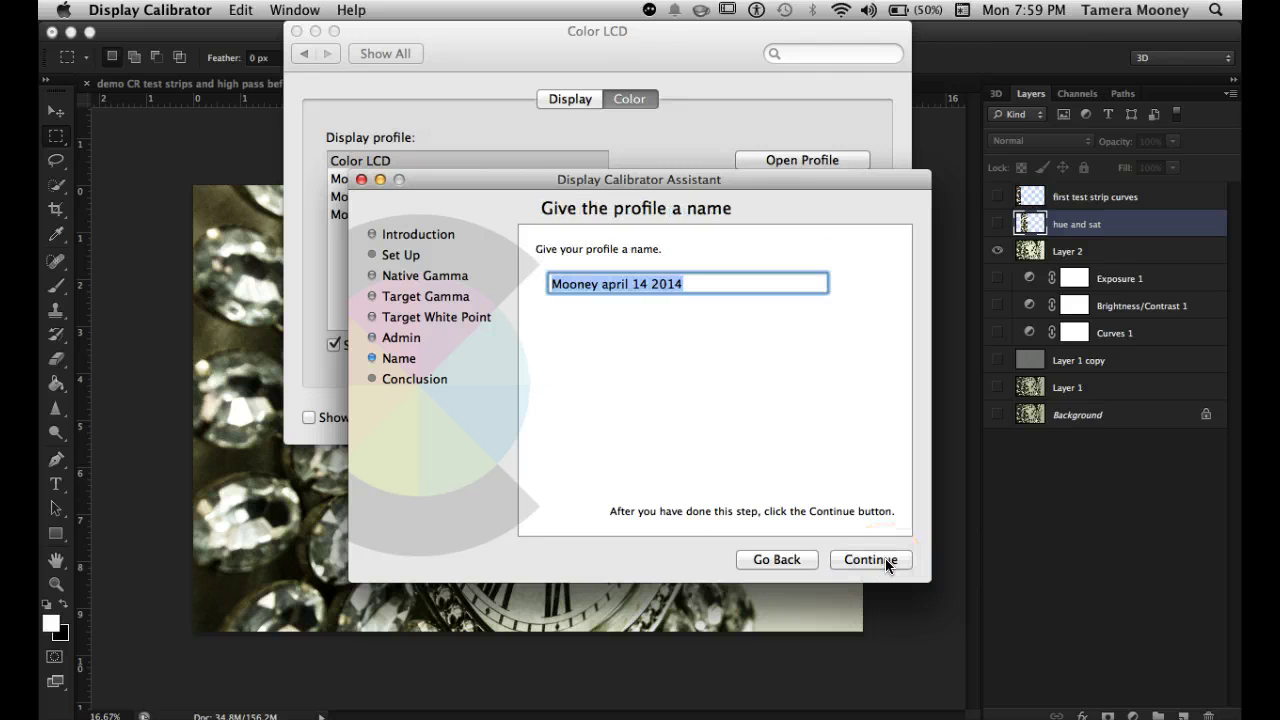
Name the profile ending in 'demo', authorise with the admin password, and finish.
text(mooney)
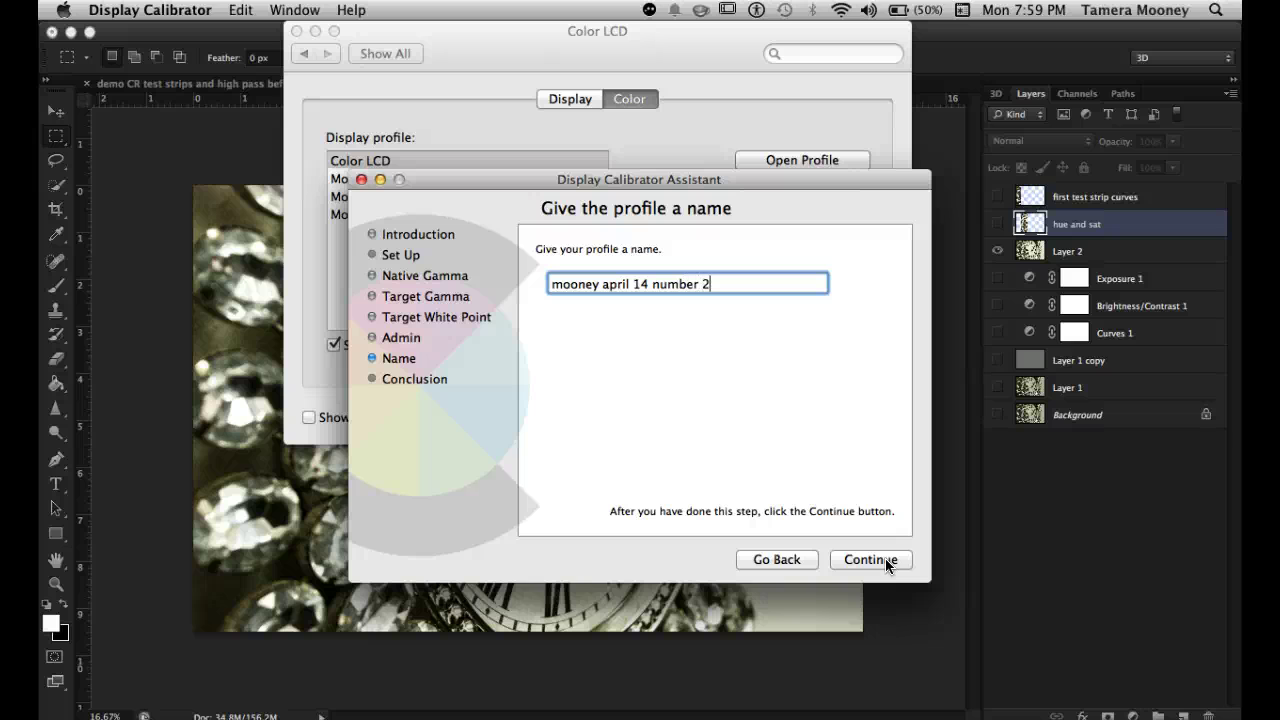
text(demo)
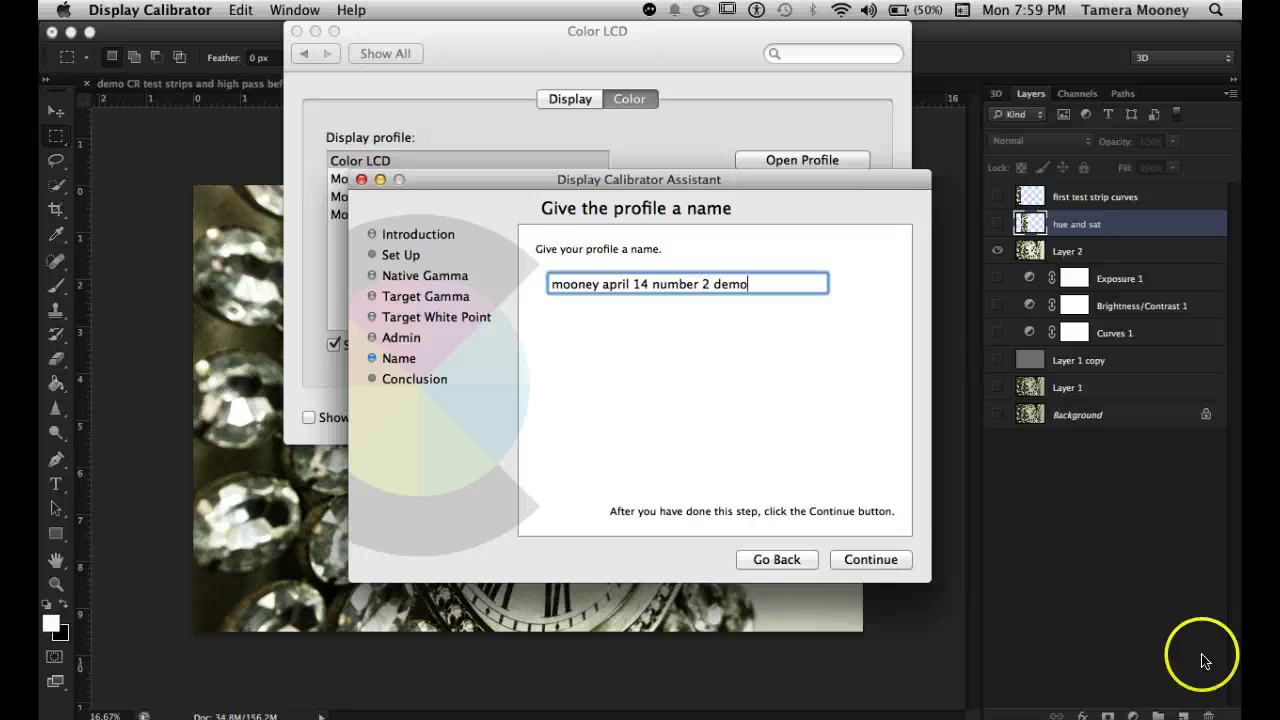
click(885, 560)
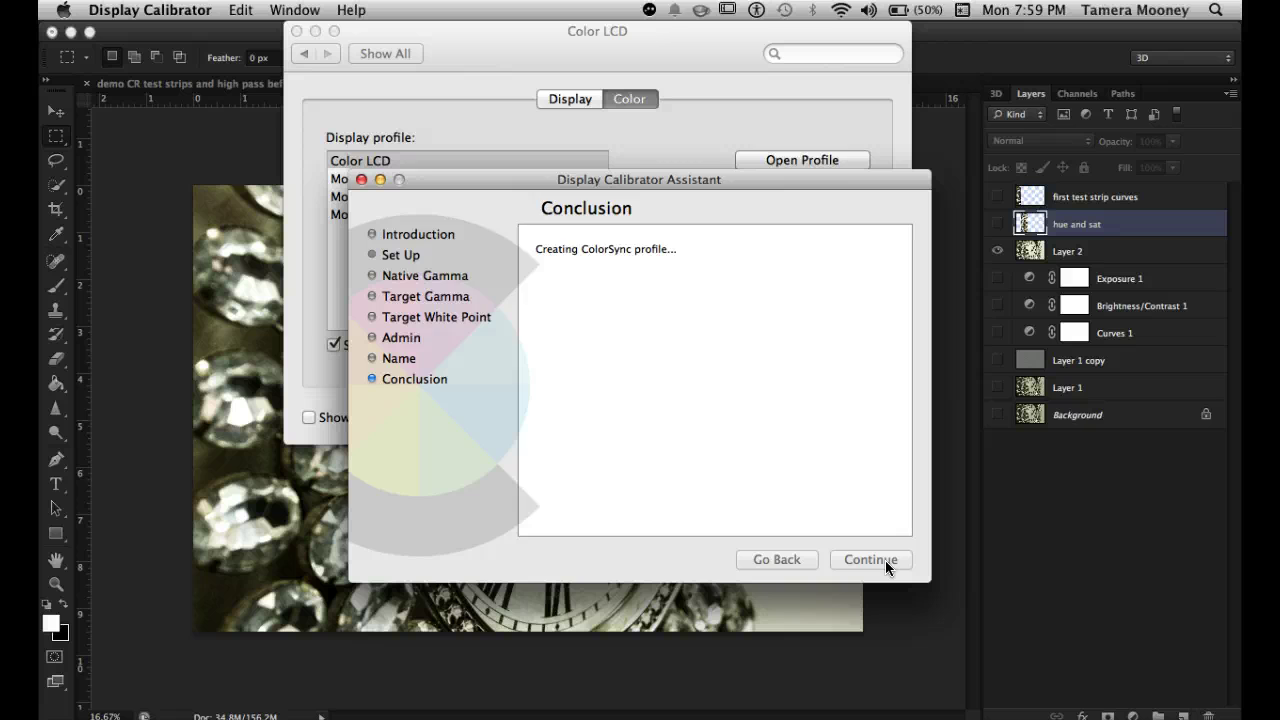
text(•)
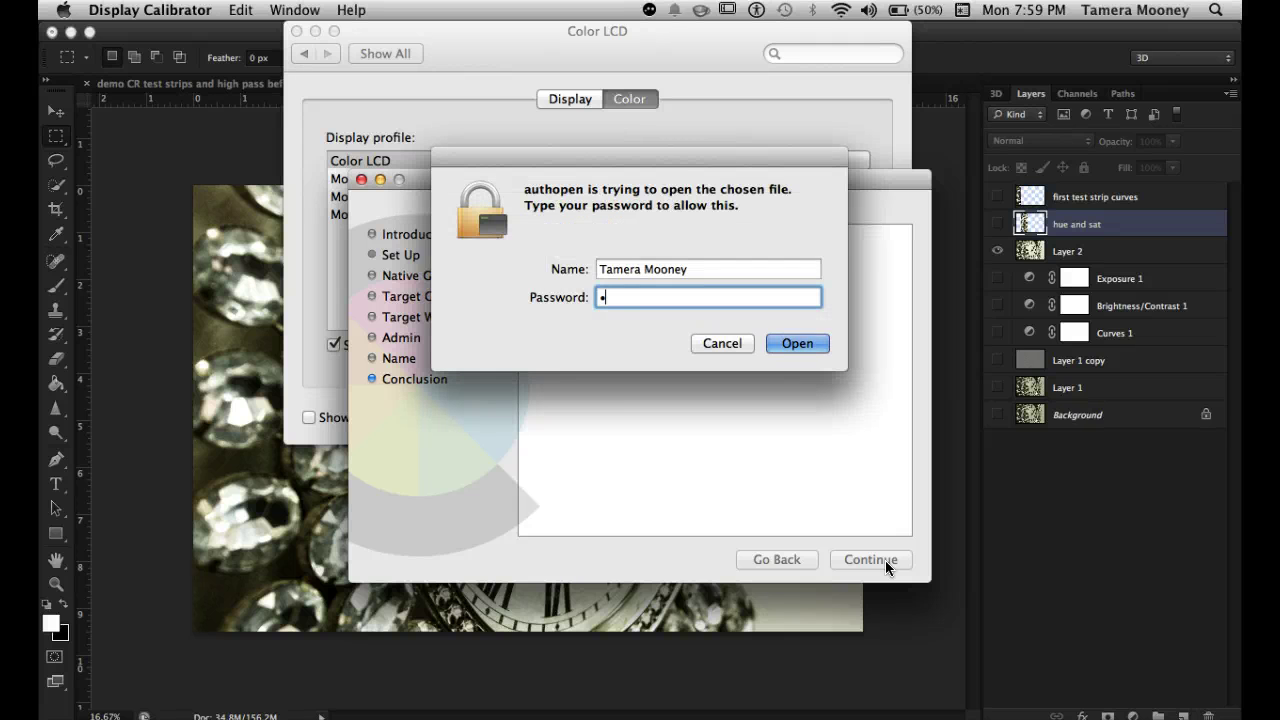
text(•••••••)
key(Return)
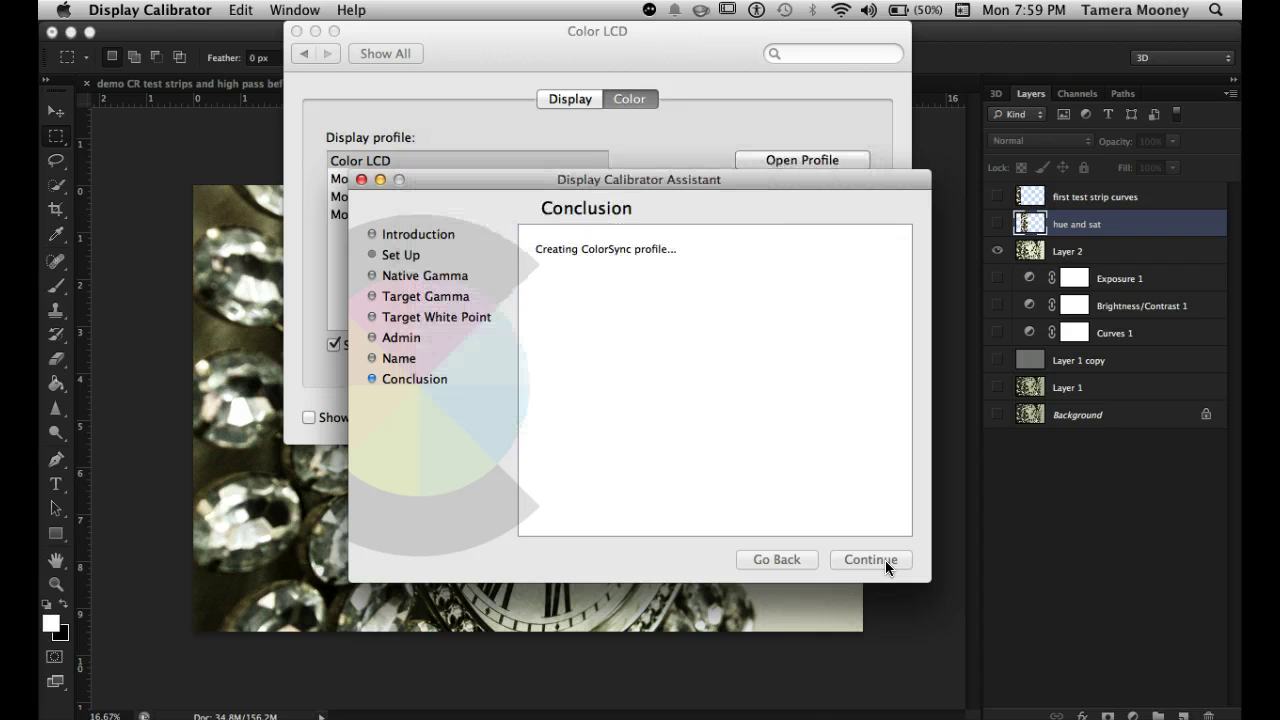
click(885, 562)
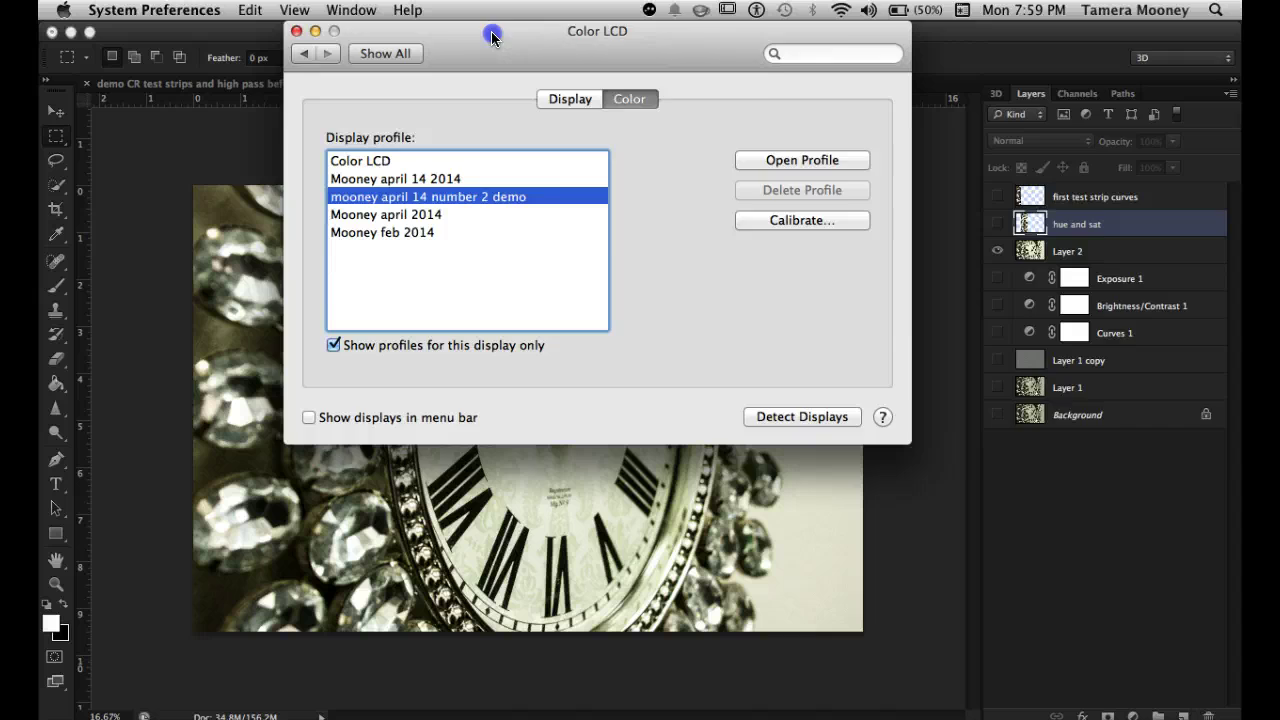
Preview the clock photo under the Color LCD, February 2014, April 2014 and April 14 2014 display profiles.
drag(491, 36, 1007, 51)
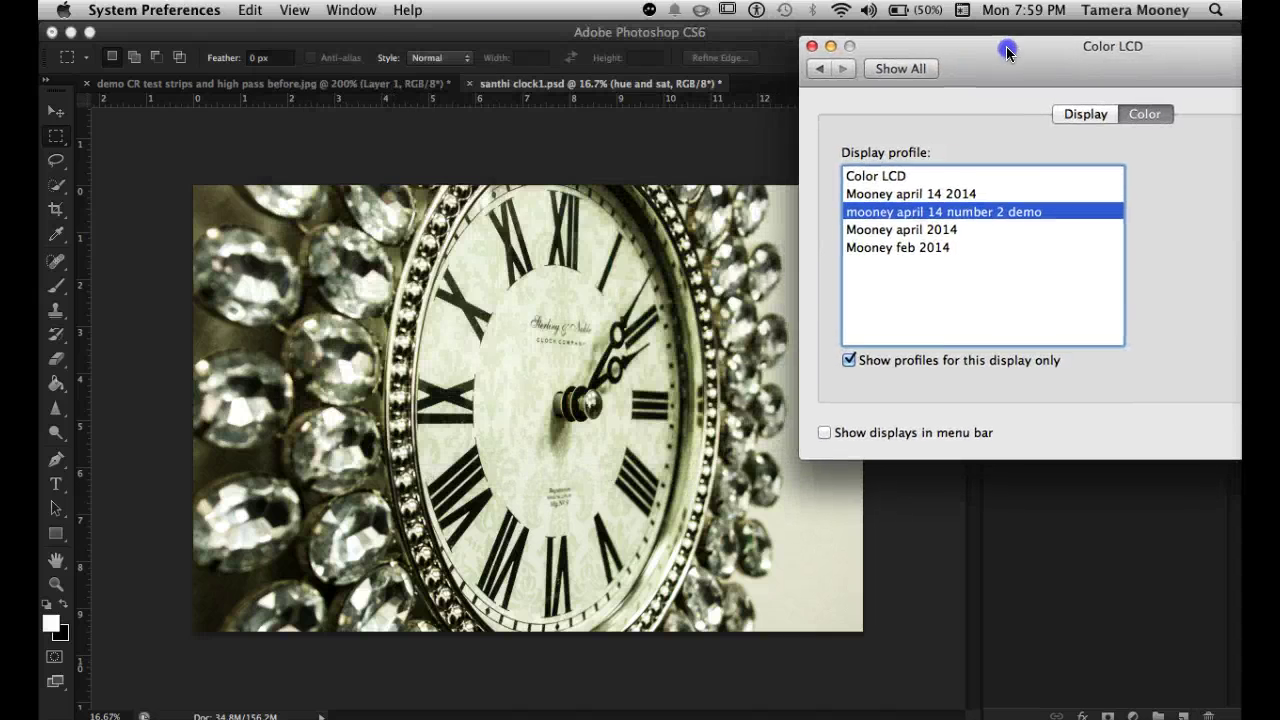
click(897, 180)
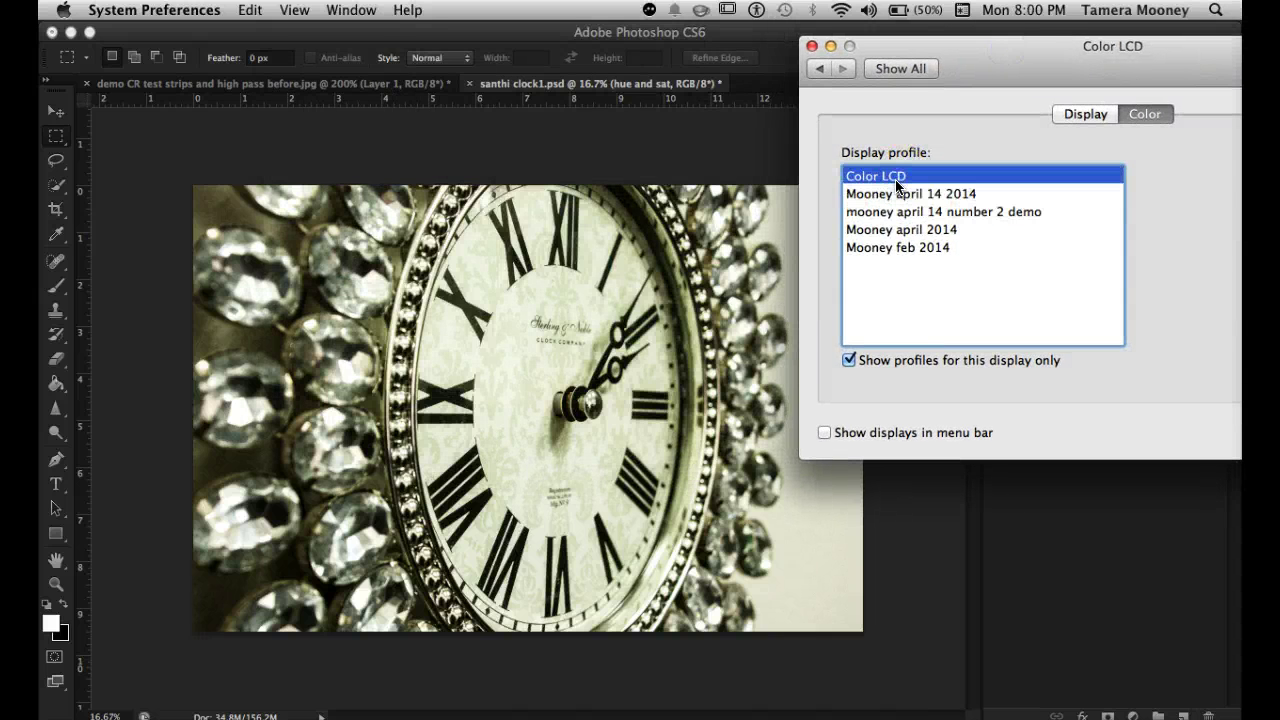
click(875, 272)
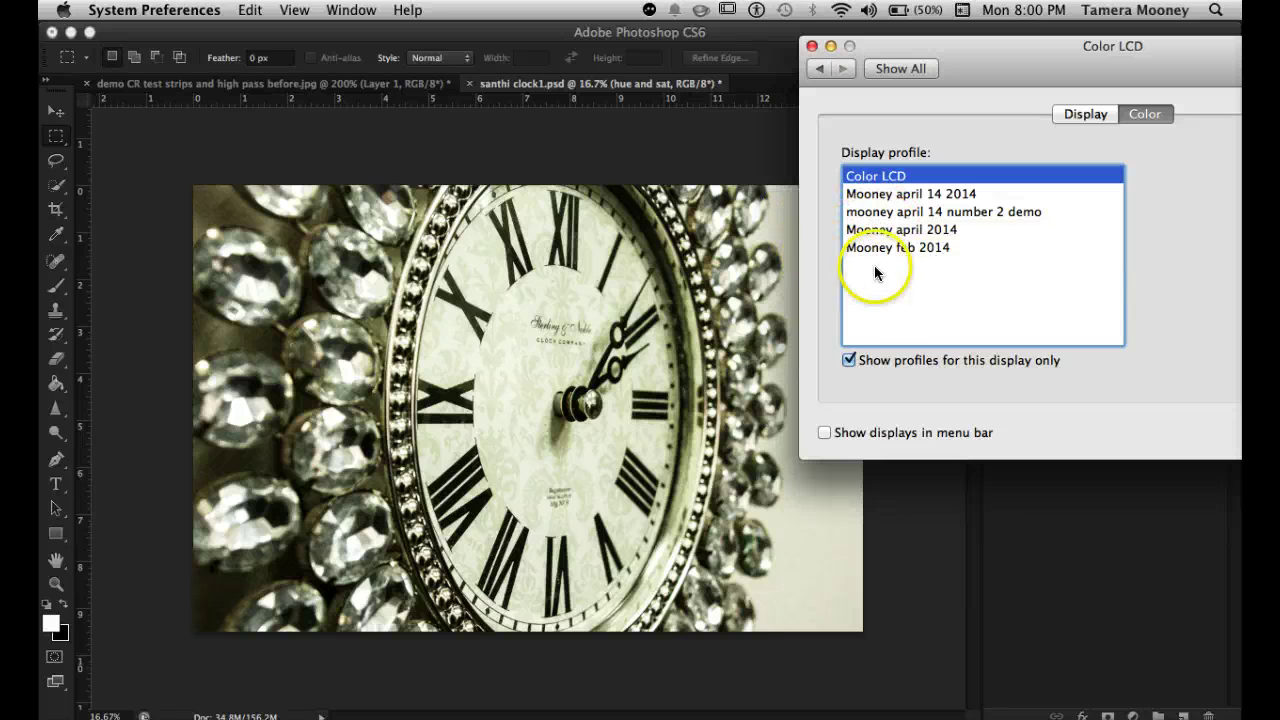
click(879, 248)
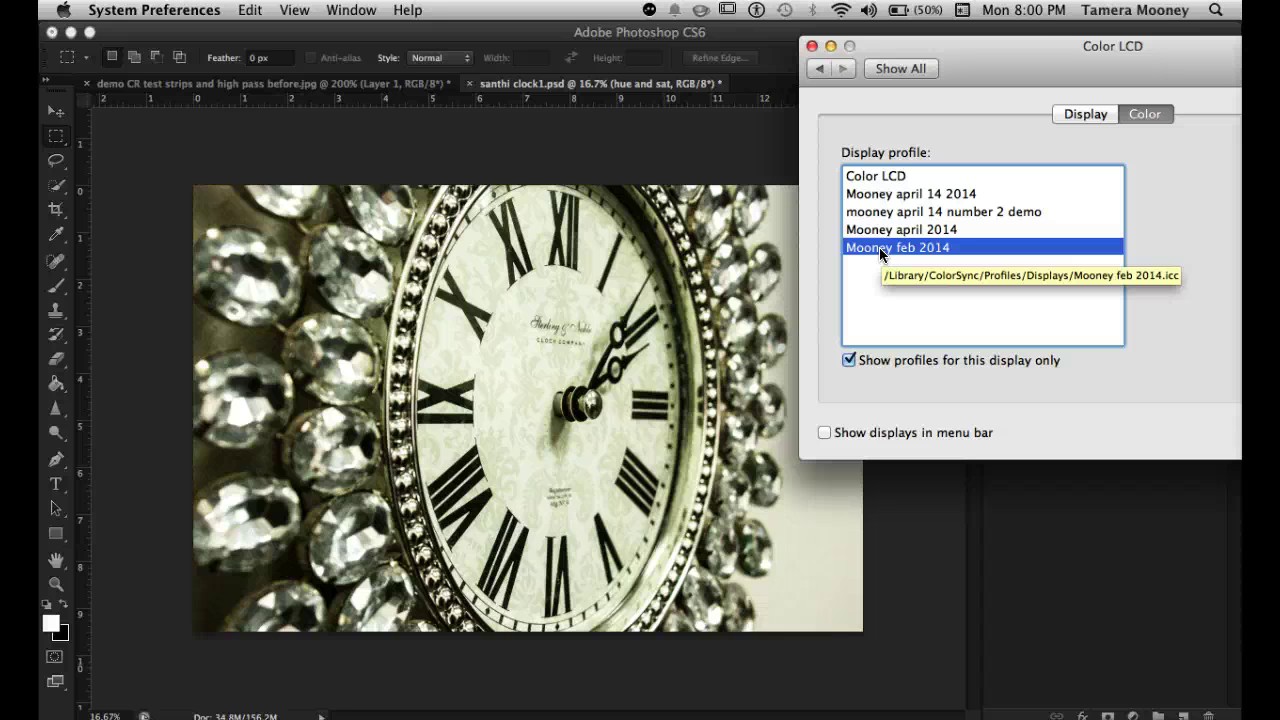
click(879, 231)
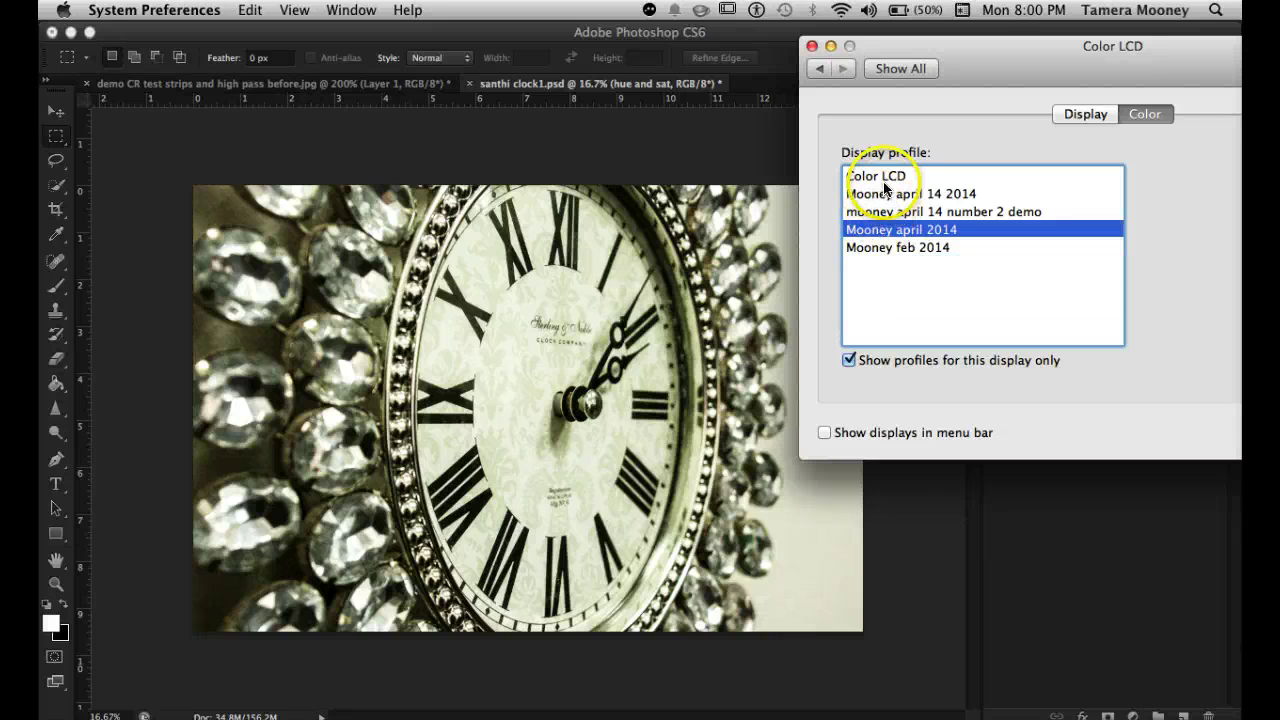
click(881, 196)
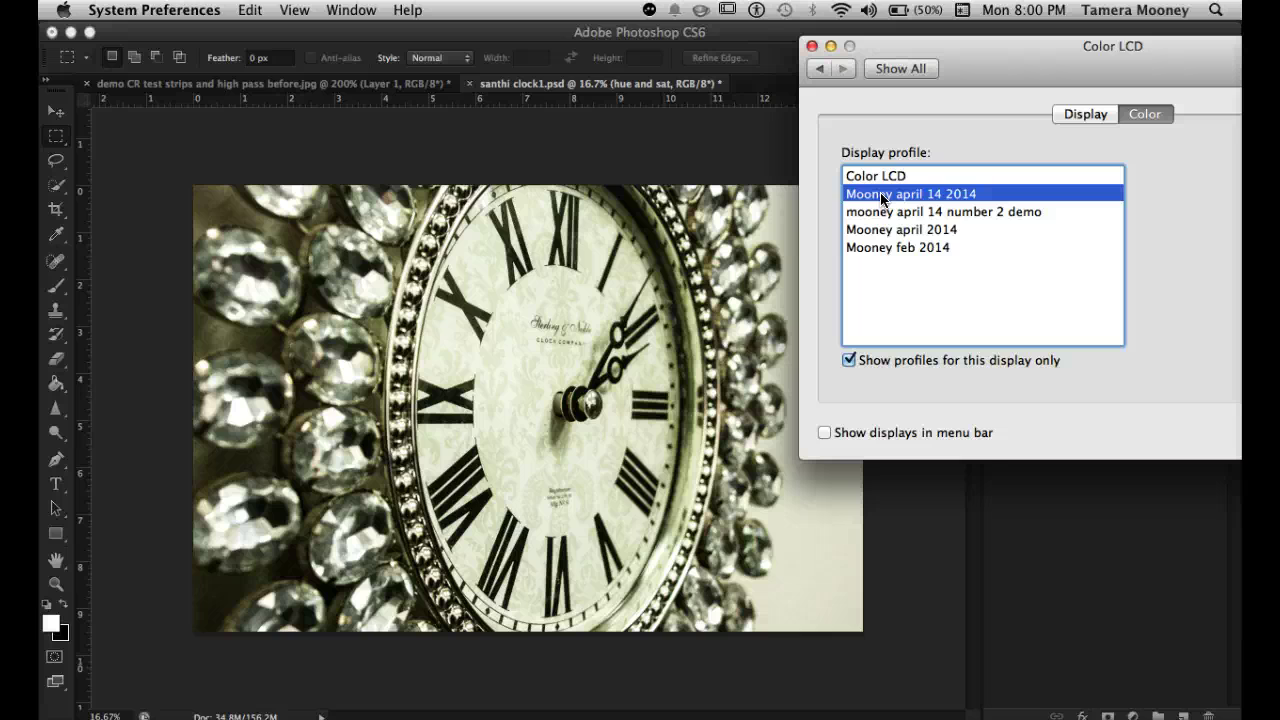
click(877, 213)
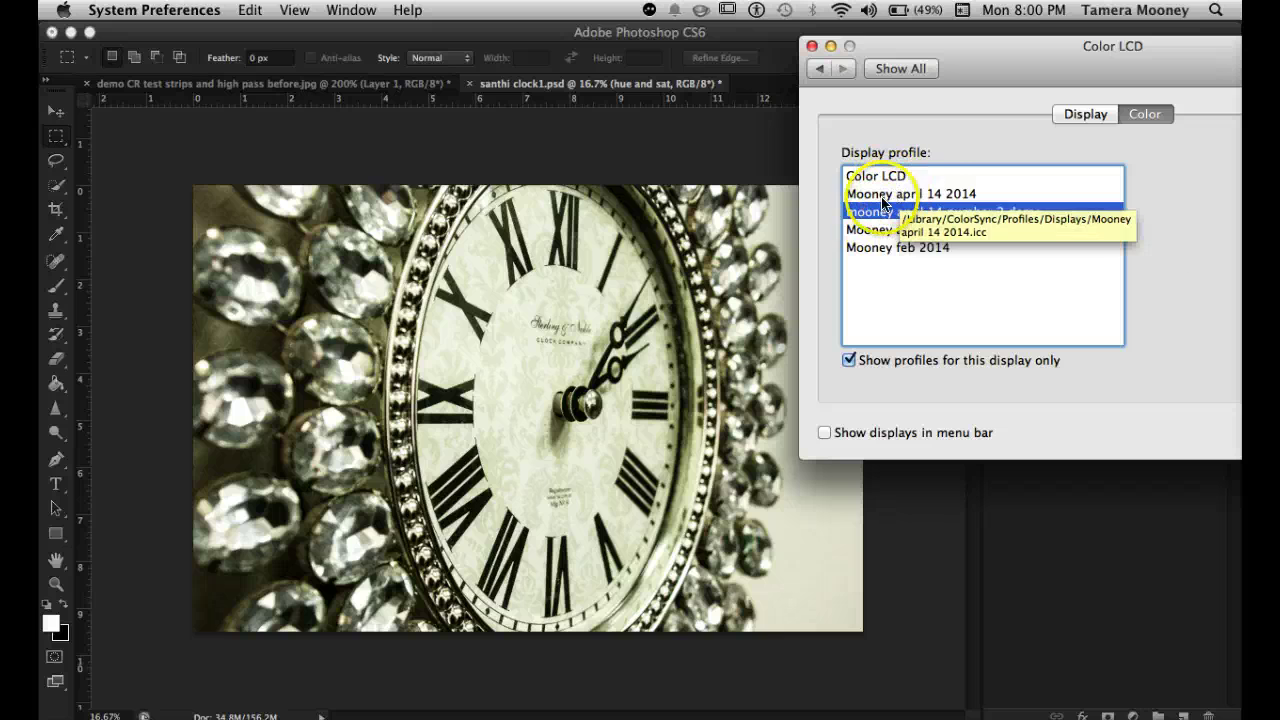
click(919, 166)
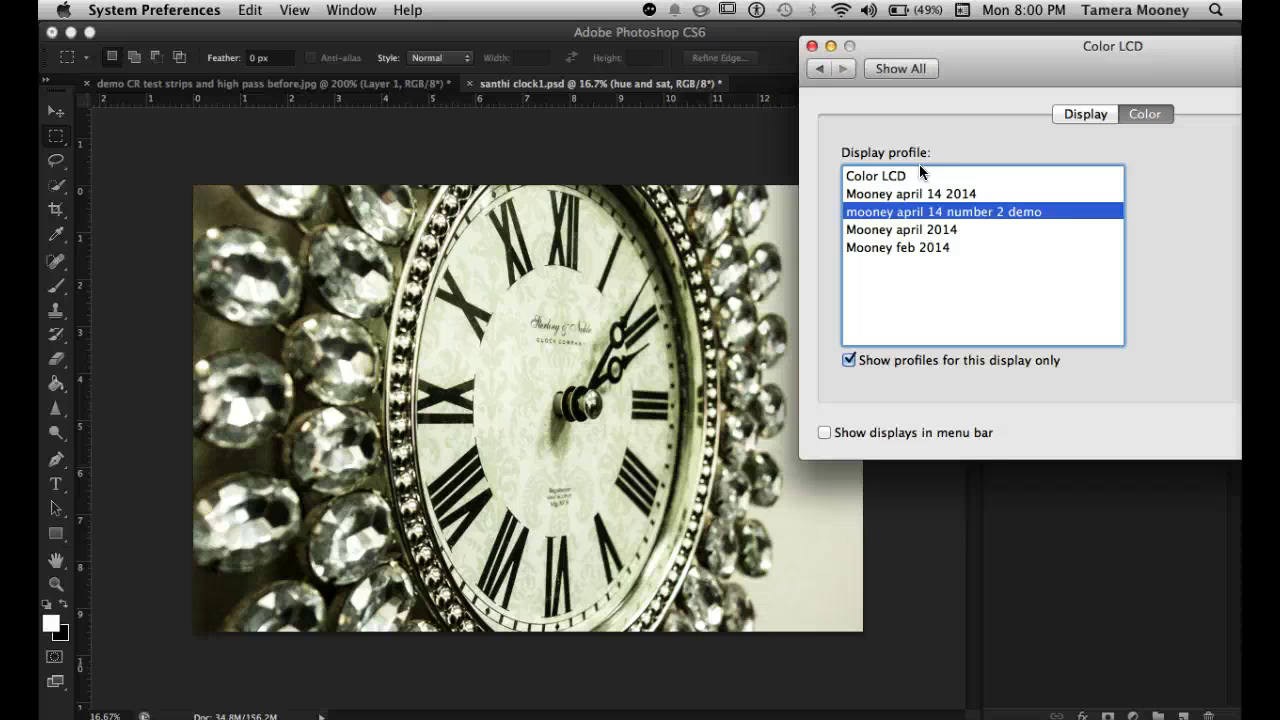
click(886, 256)
Select the April 14 2014 display profile and close the display colour settings.
drag(966, 48, 670, 40)
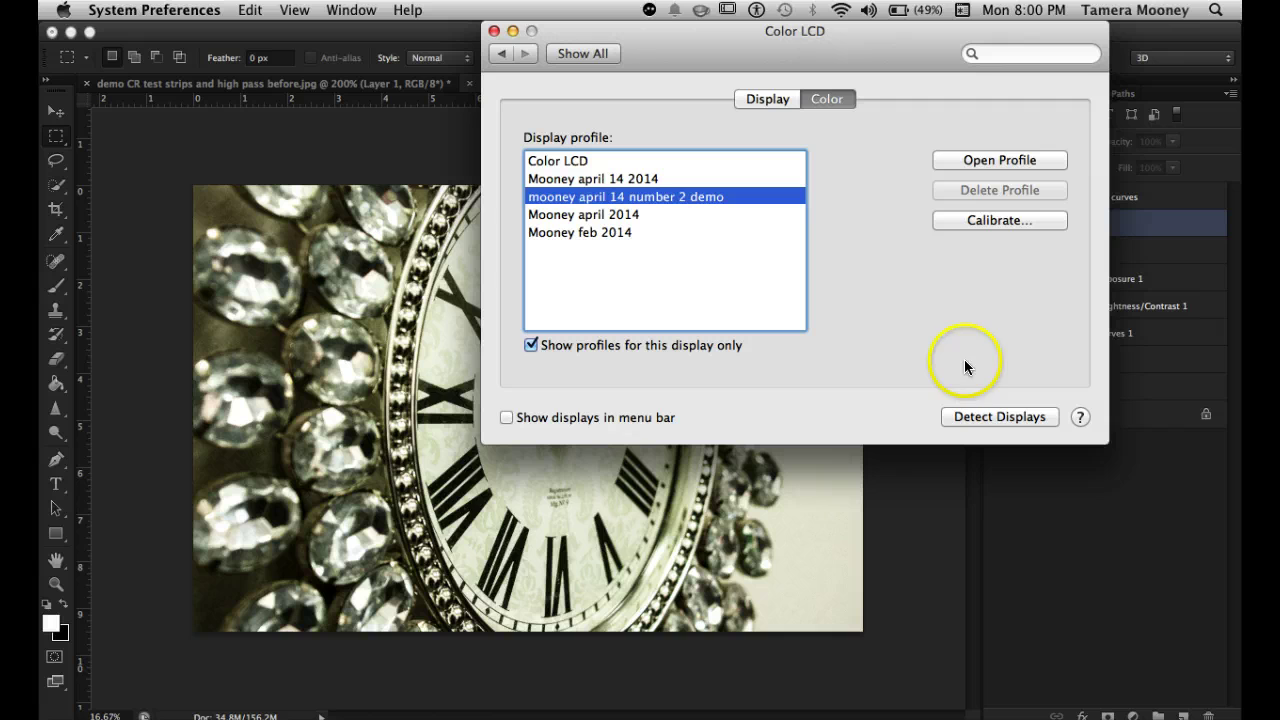
click(647, 181)
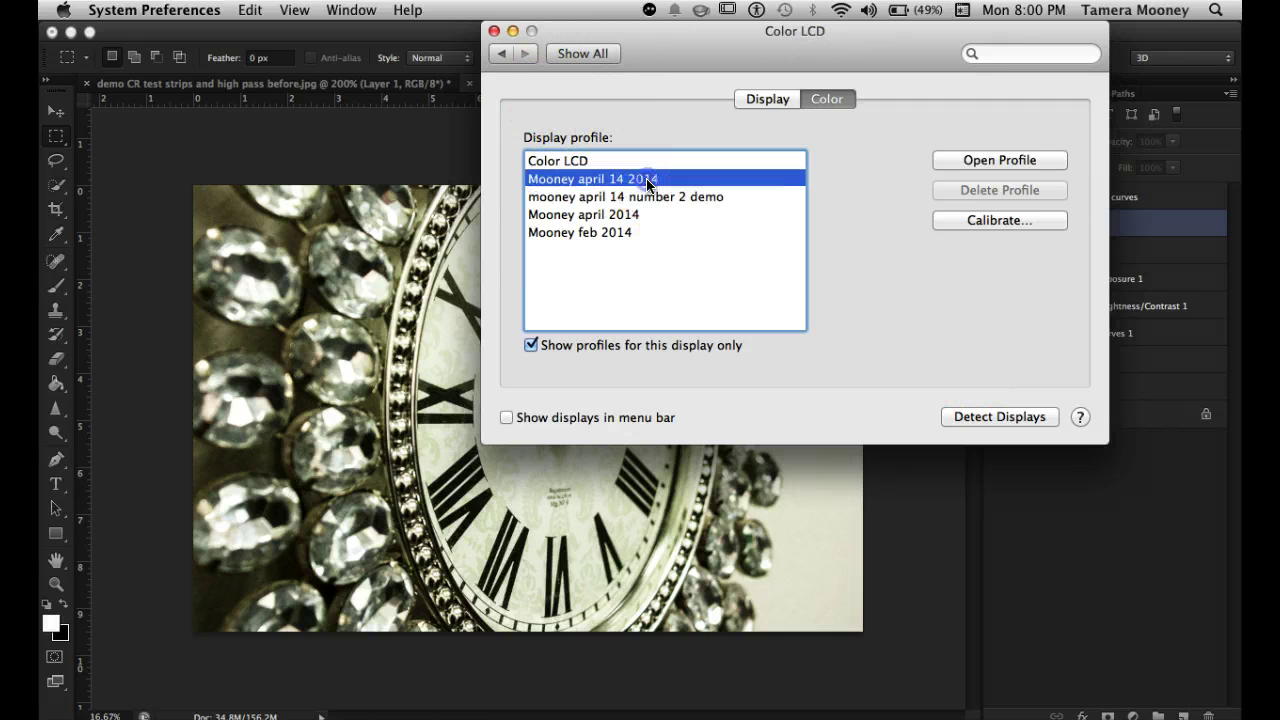
click(493, 31)
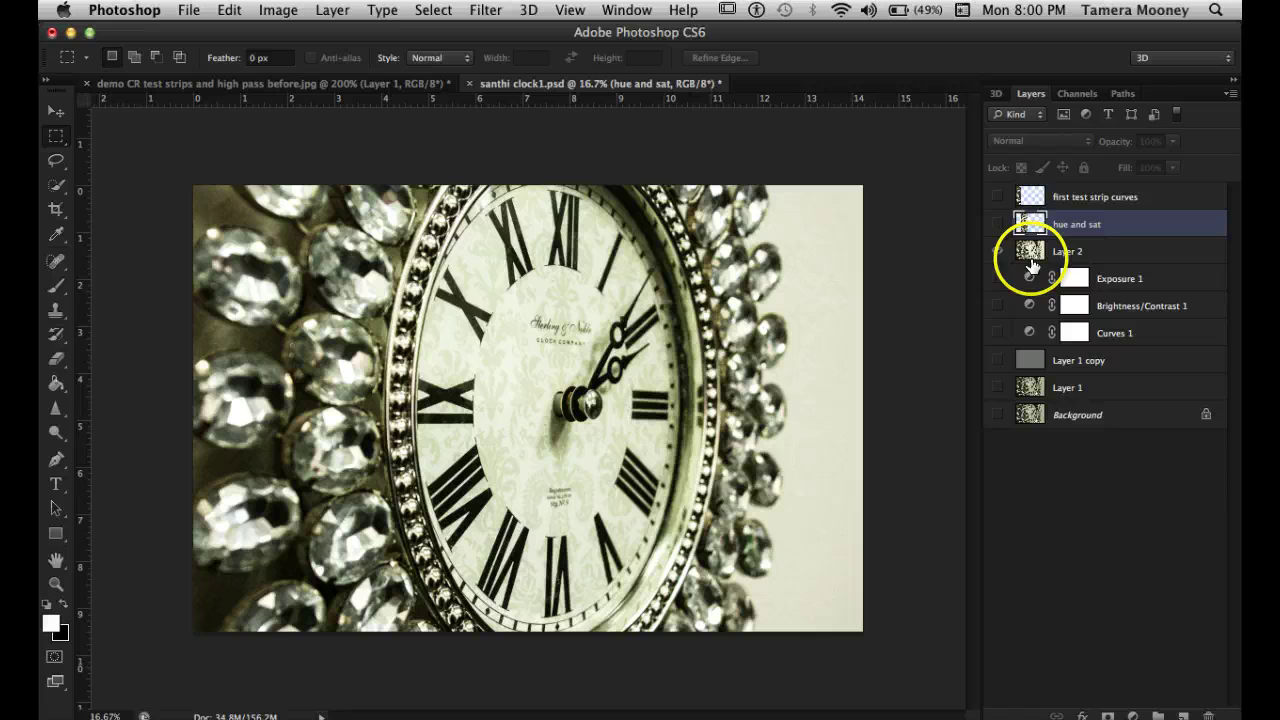
Copy a vertical strip of the clock face from Layer 2 onto a new Layer 3.
click(1032, 252)
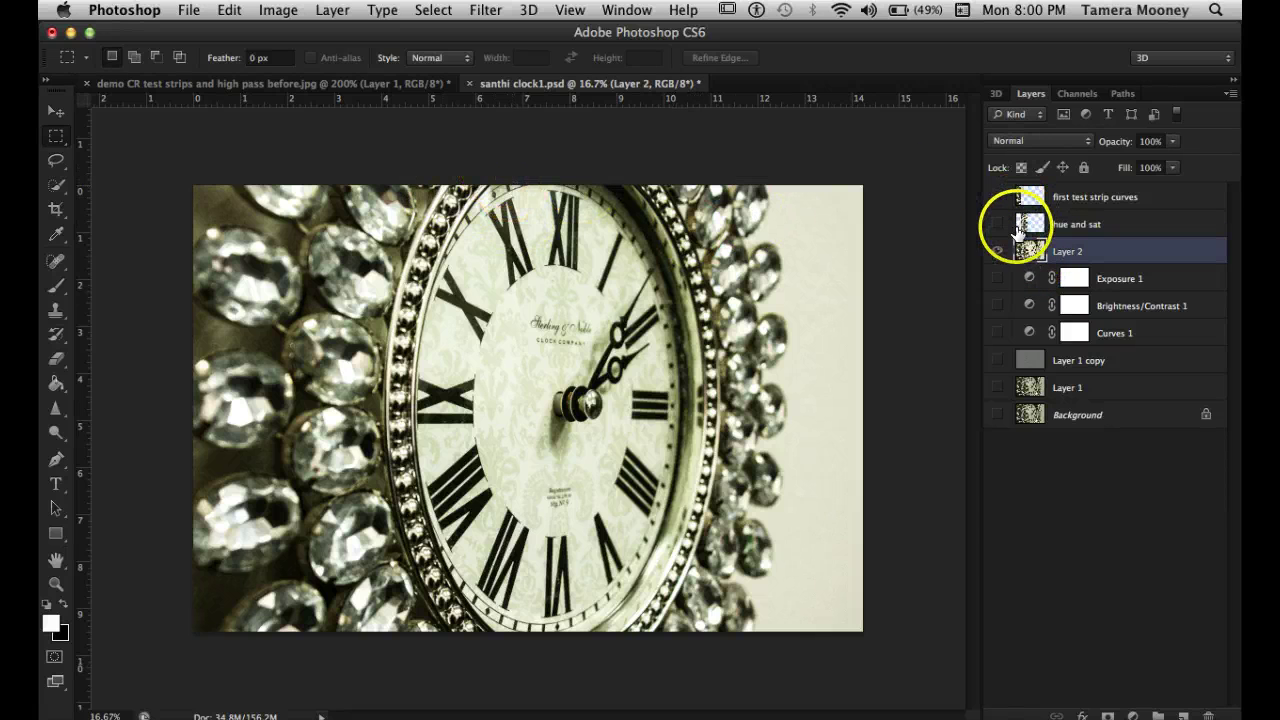
drag(466, 186, 625, 645)
key(super+j)
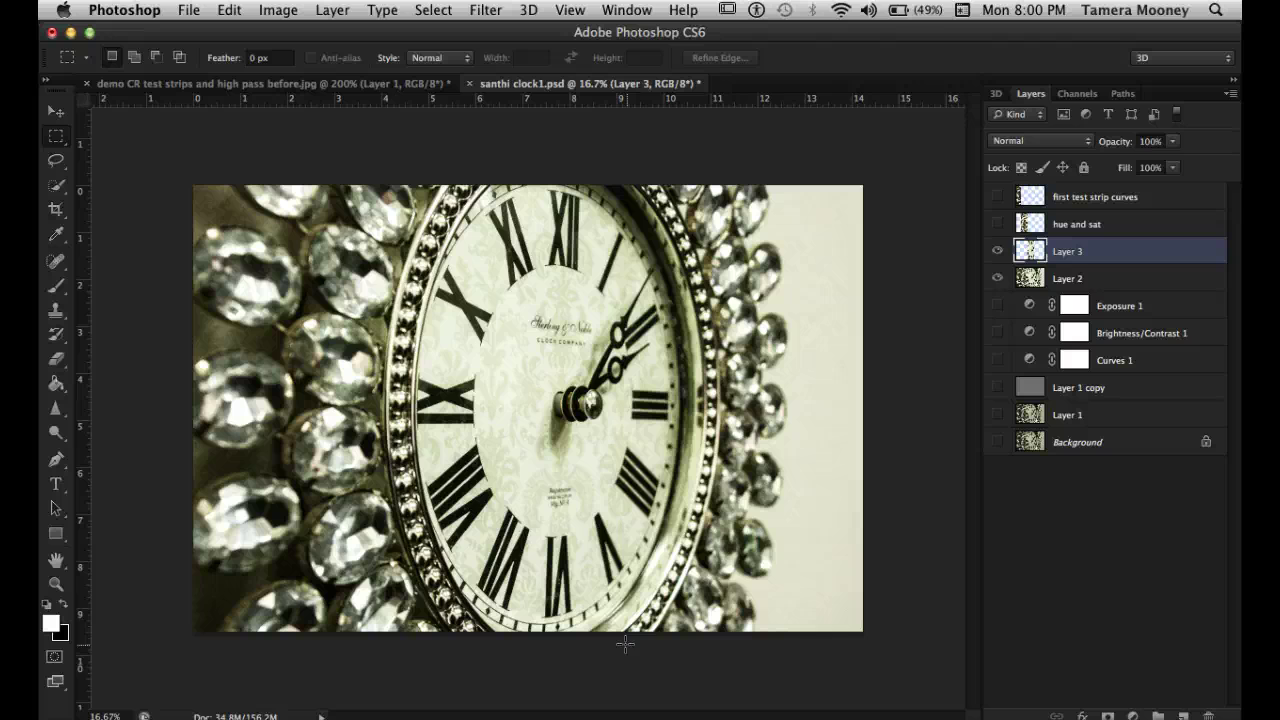
Hide Layer 2, show the 'hue and sat' and 'first test strip curves' strips, and select the curves strip.
click(997, 278)
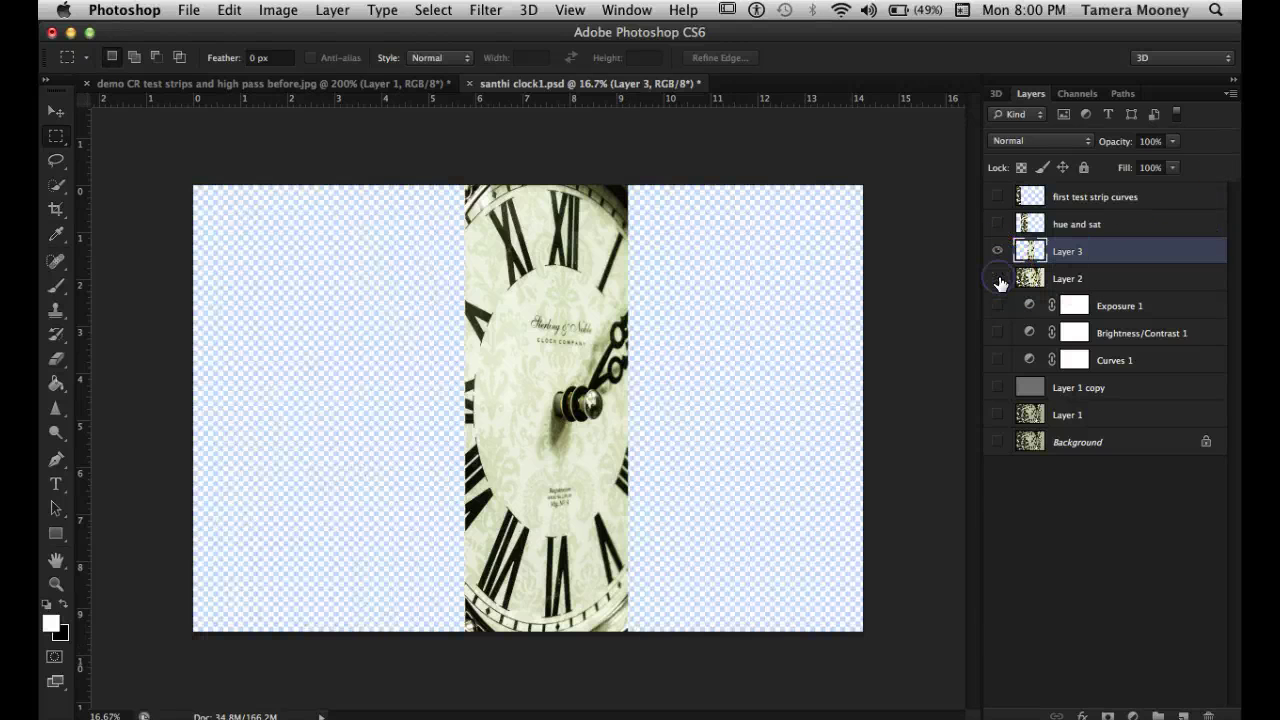
click(997, 219)
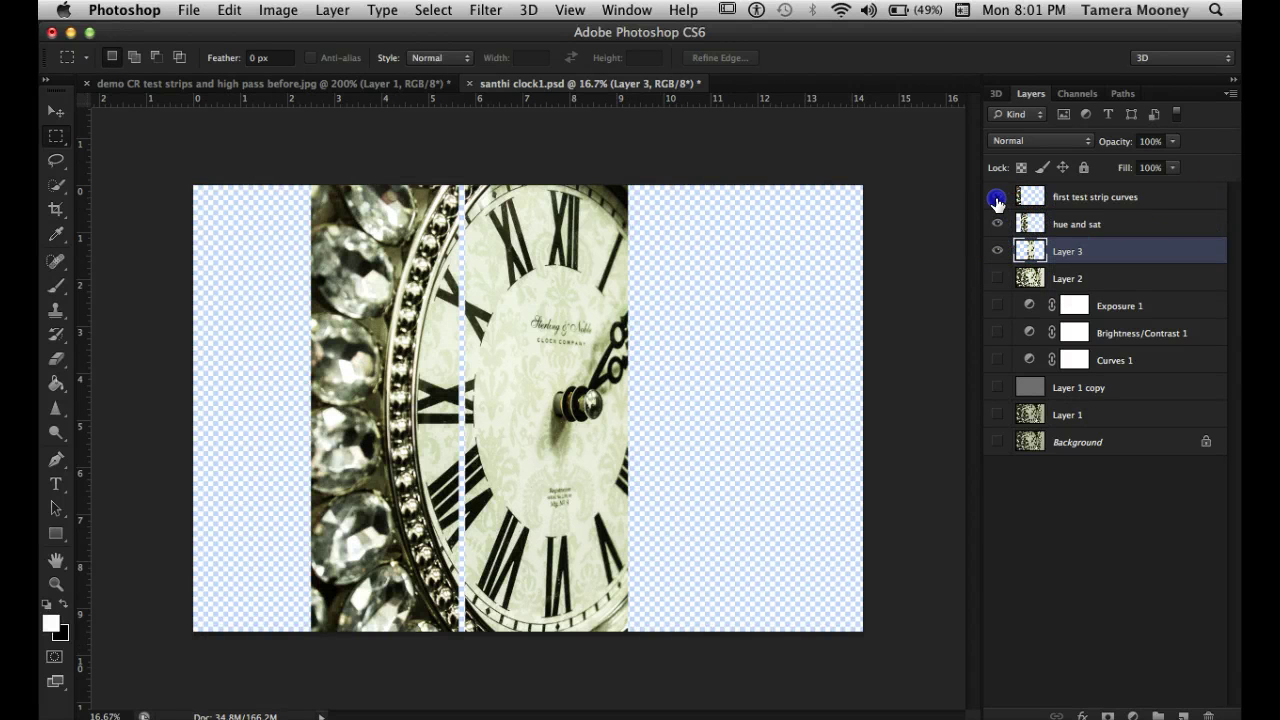
click(997, 198)
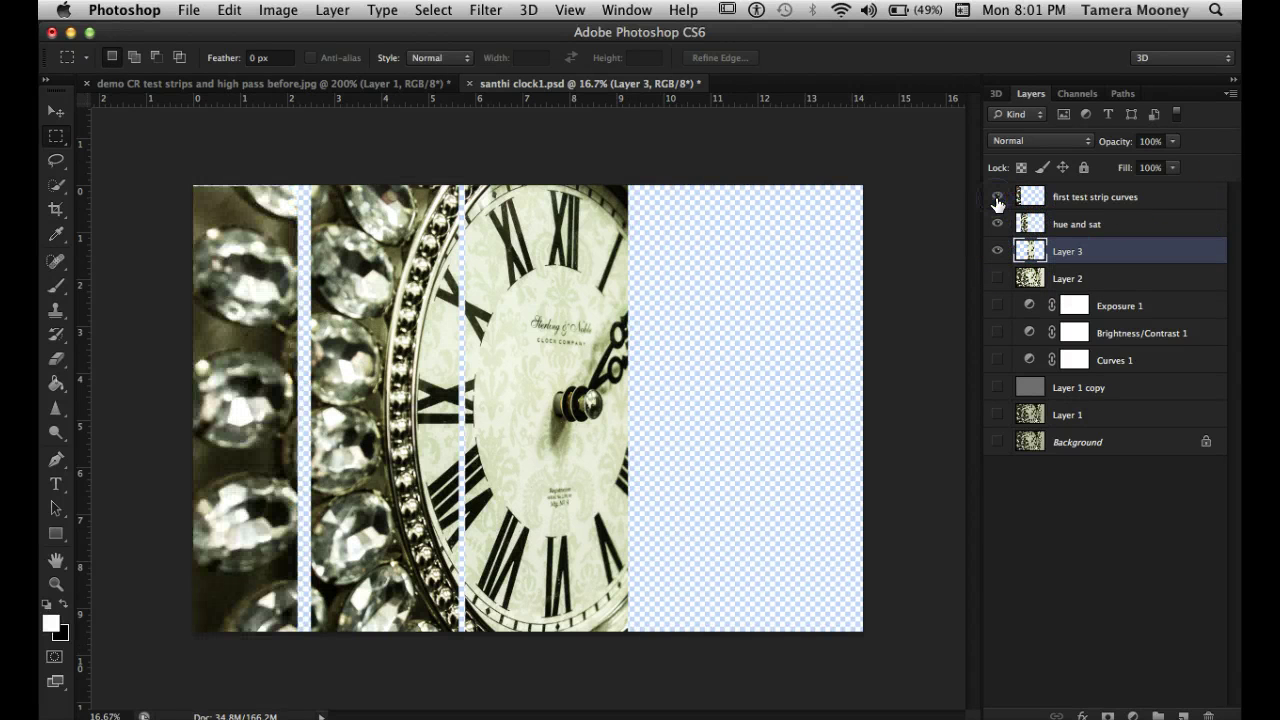
click(1097, 200)
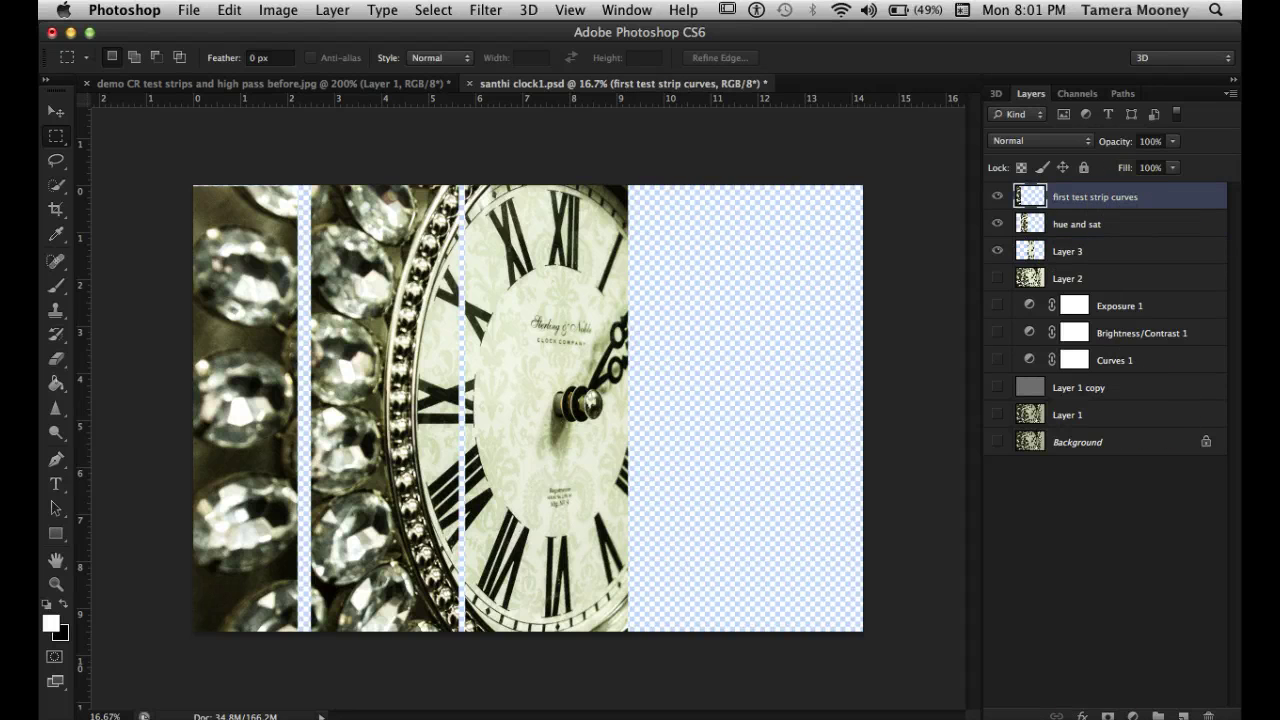
click(1131, 714)
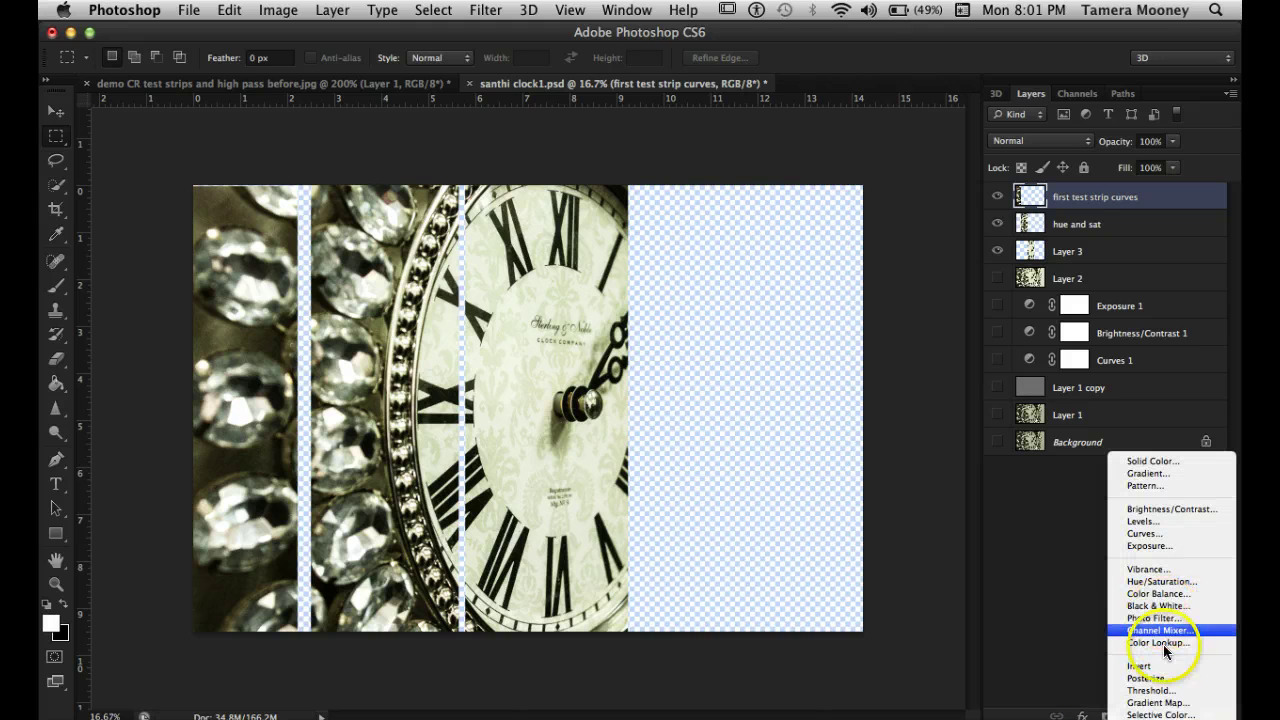
Clip a Curves adjustment to 'first test strip curves' with an S-curve raising highlights and lowering shadows.
click(1157, 537)
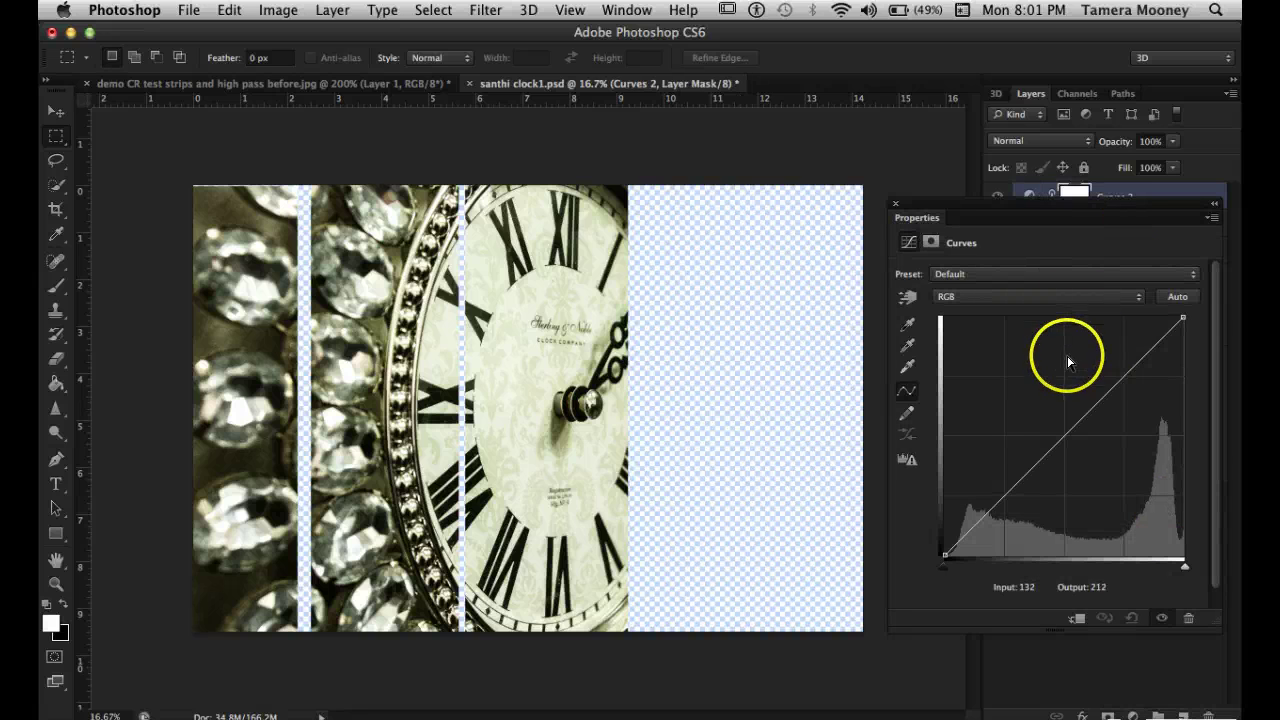
click(1076, 626)
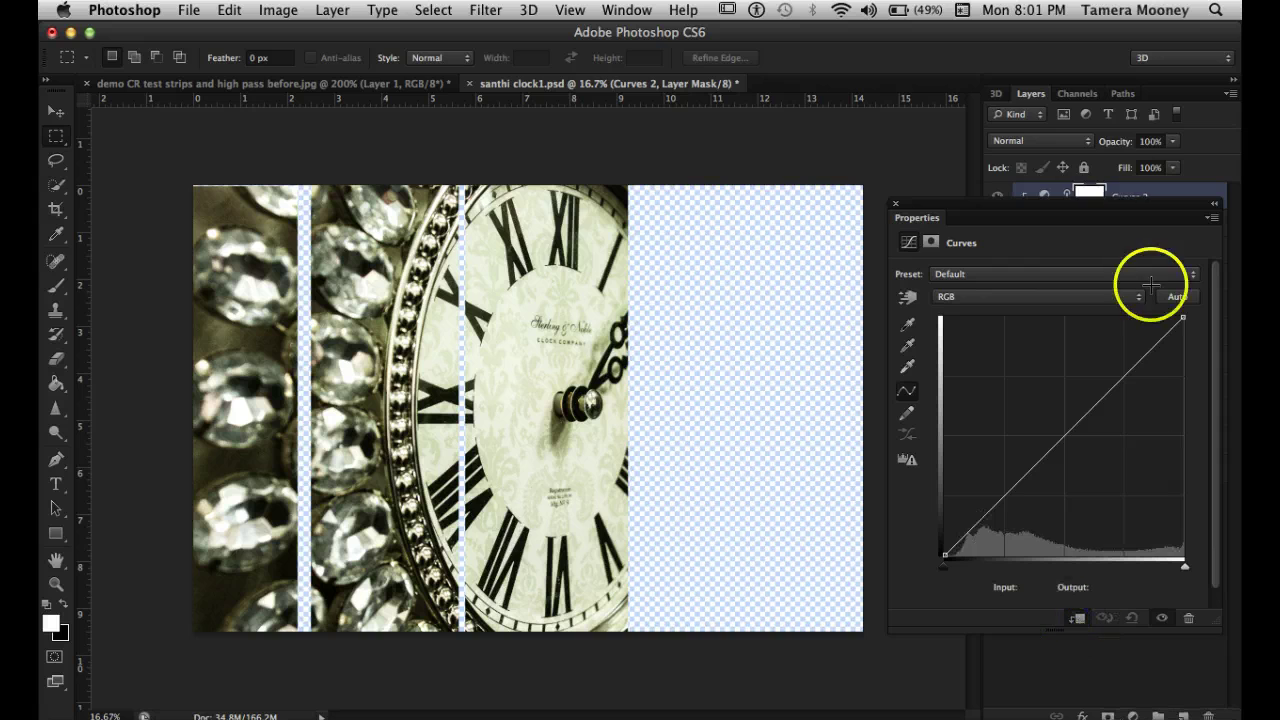
drag(1139, 355, 1118, 336)
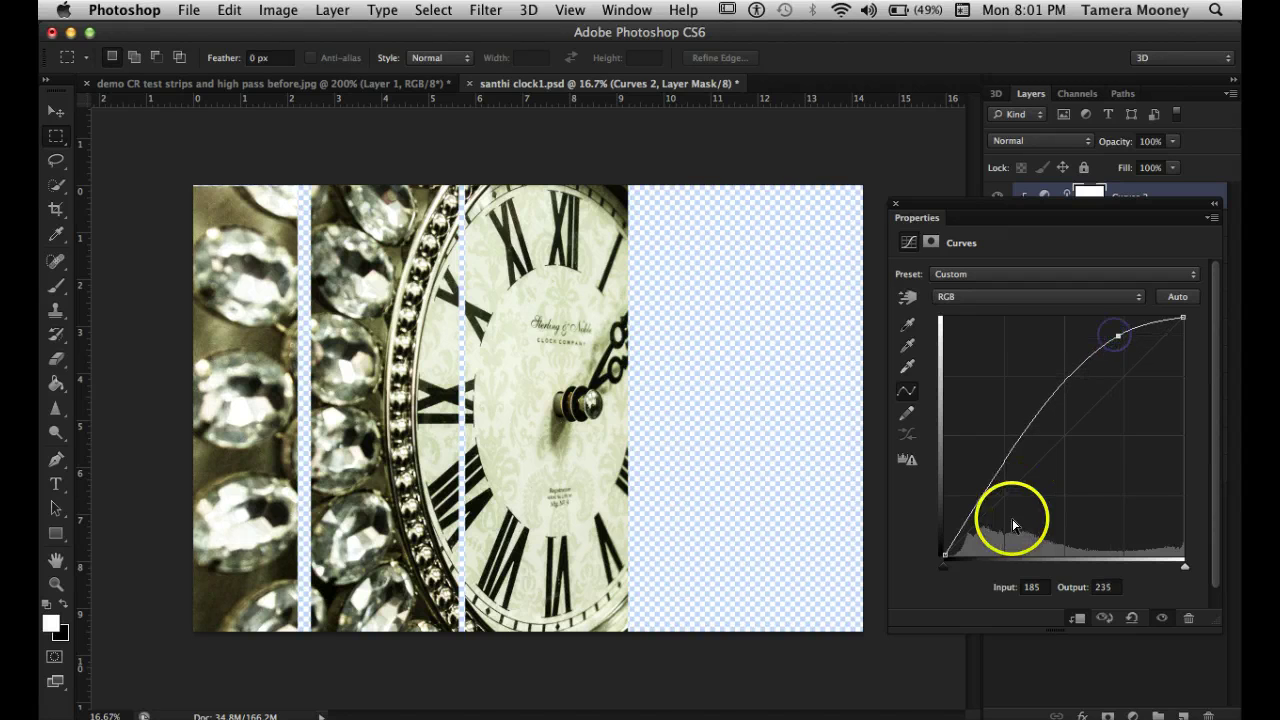
drag(957, 529, 955, 543)
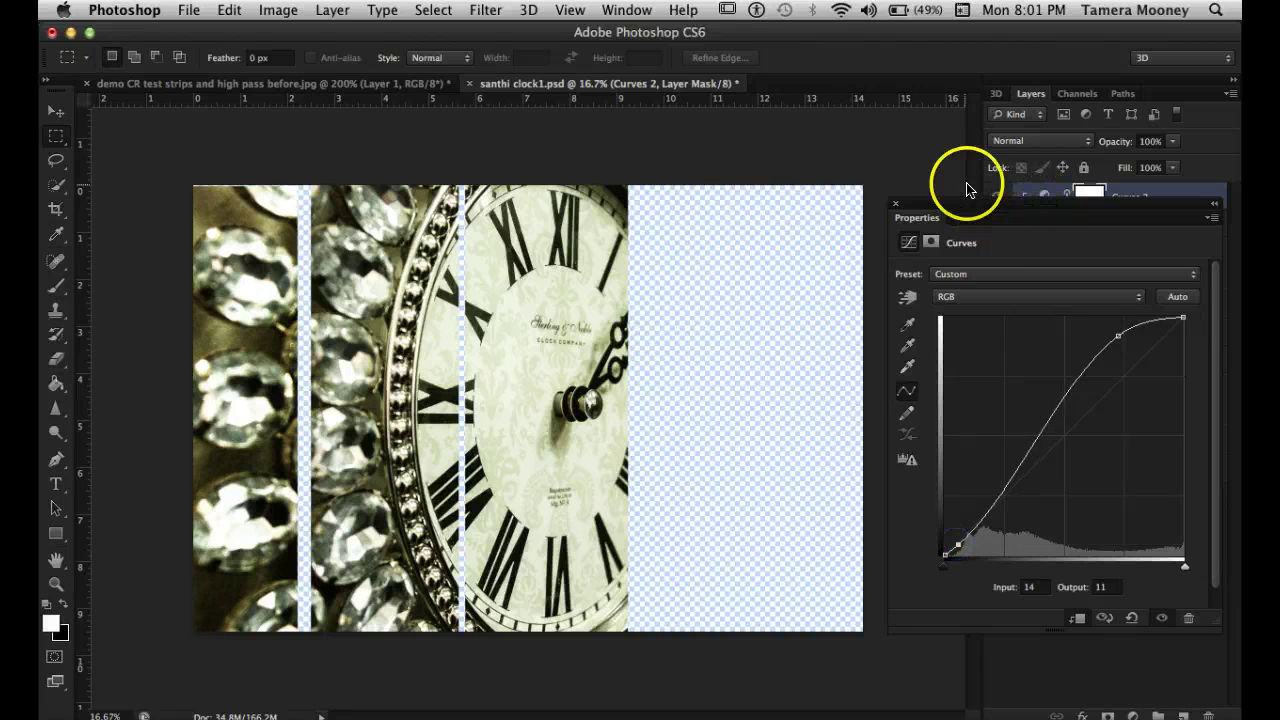
click(897, 206)
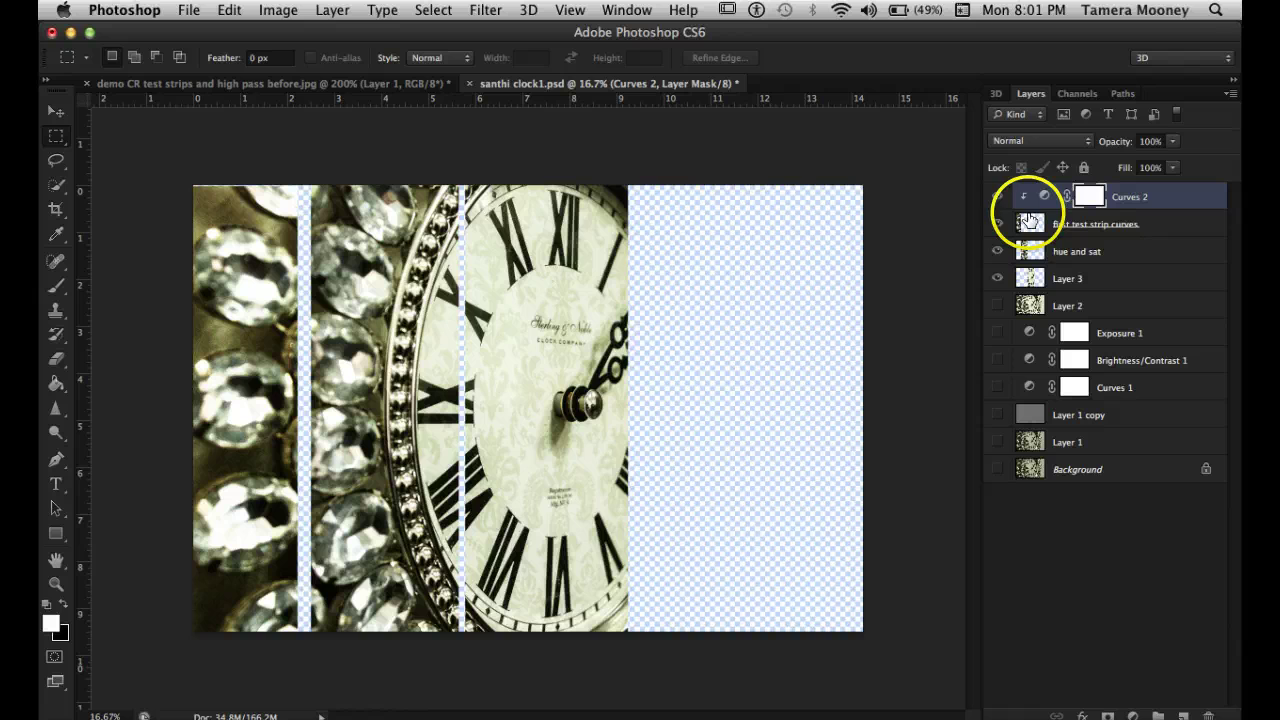
drag(1031, 224, 1065, 250)
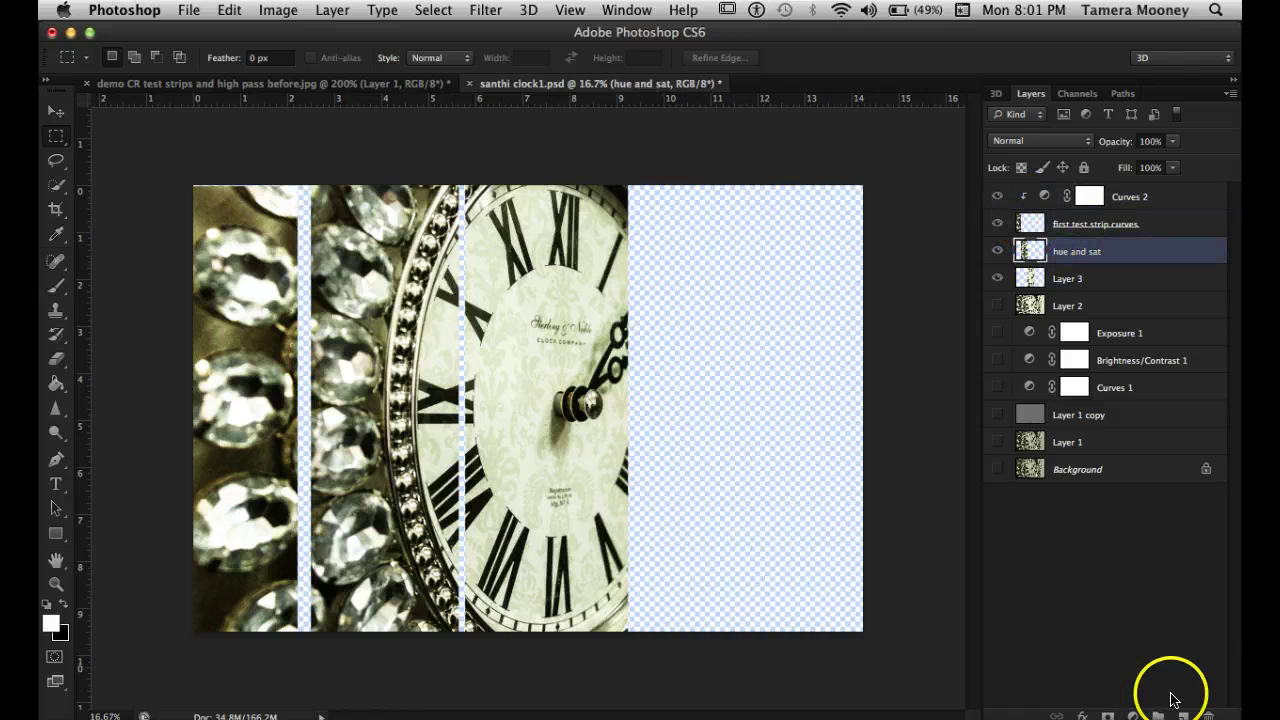
Clip a Hue/Saturation adjustment to the 'hue and sat' strip with Hue -89 and Saturation -30.
click(1133, 716)
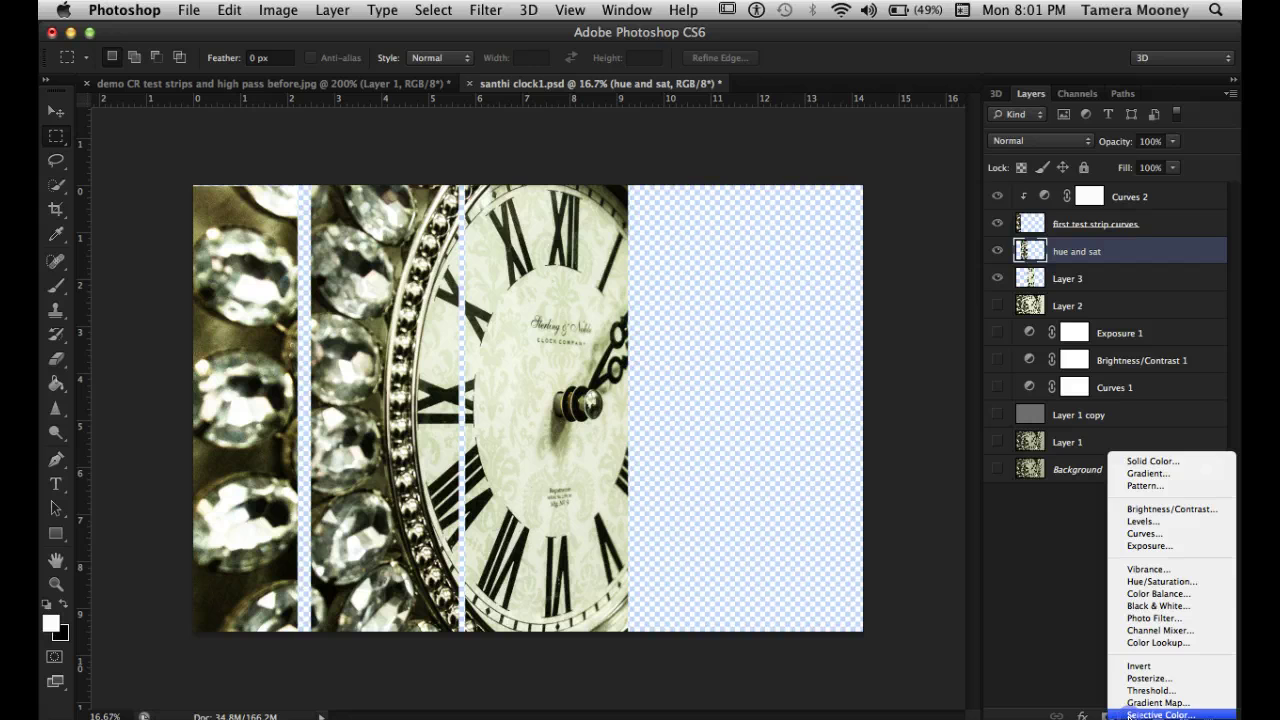
click(1162, 581)
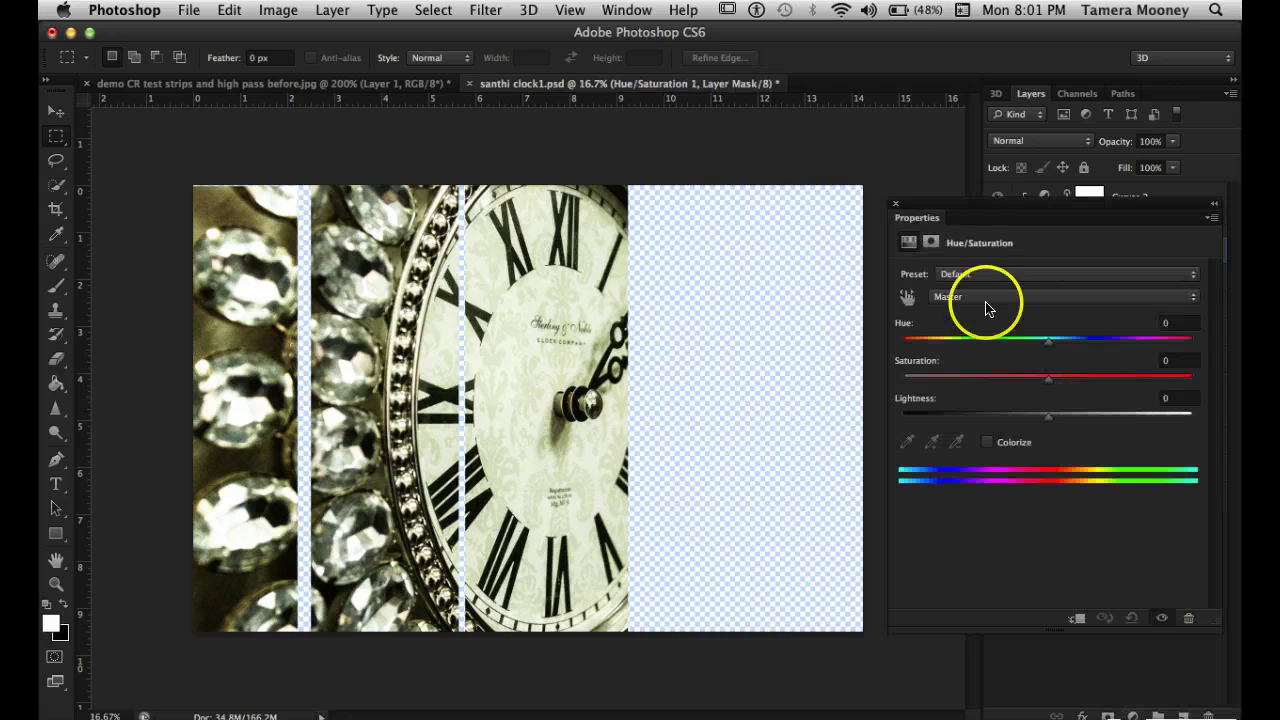
click(1076, 620)
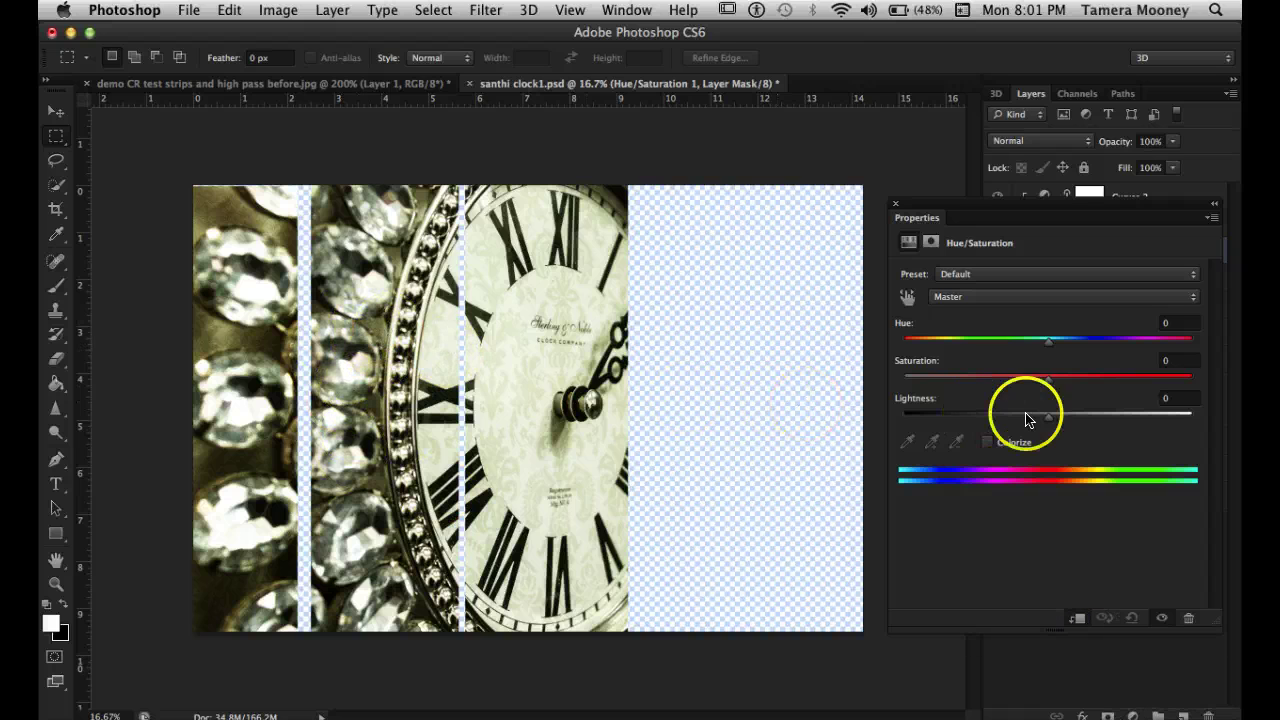
drag(1047, 347, 953, 357)
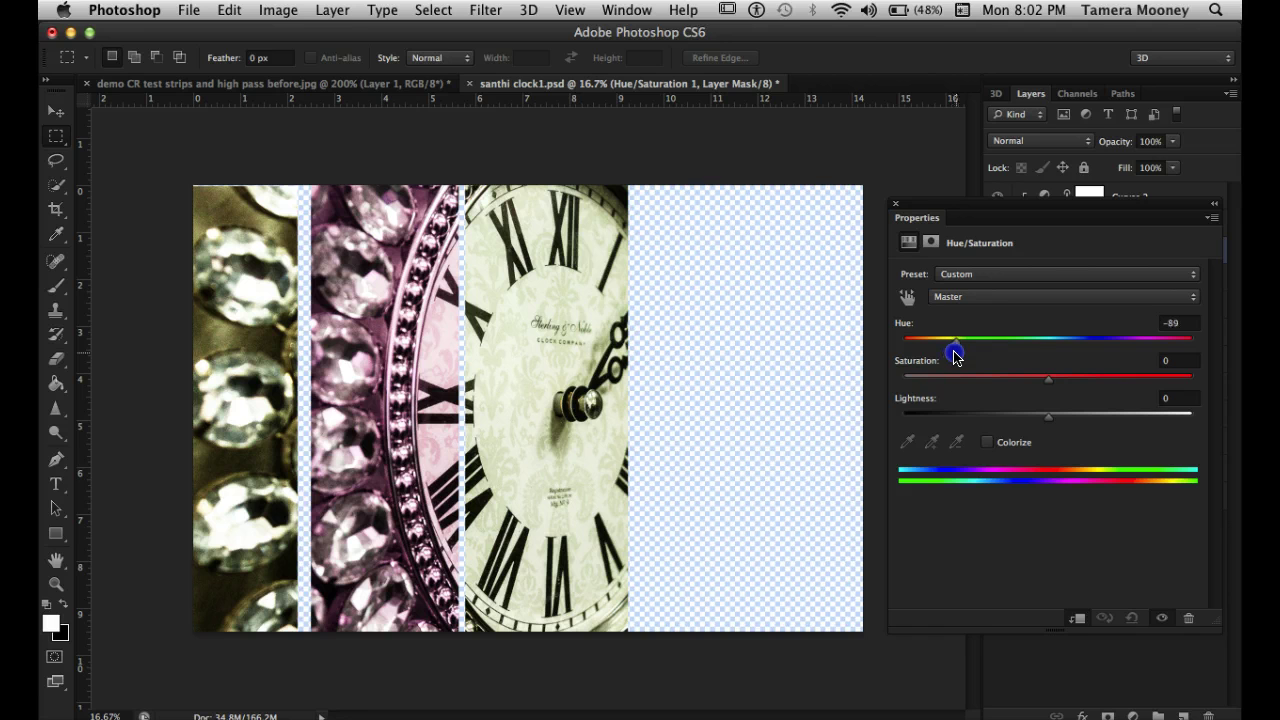
drag(1047, 386, 1047, 386)
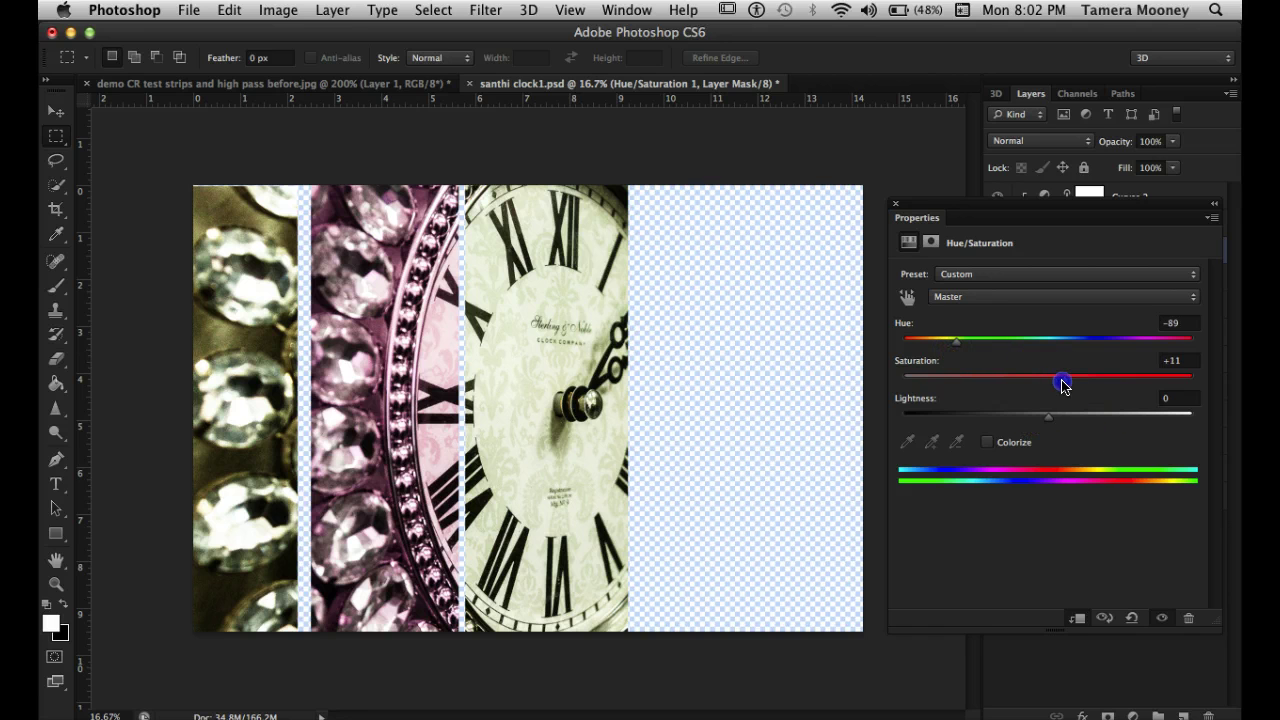
drag(1140, 381, 1044, 428)
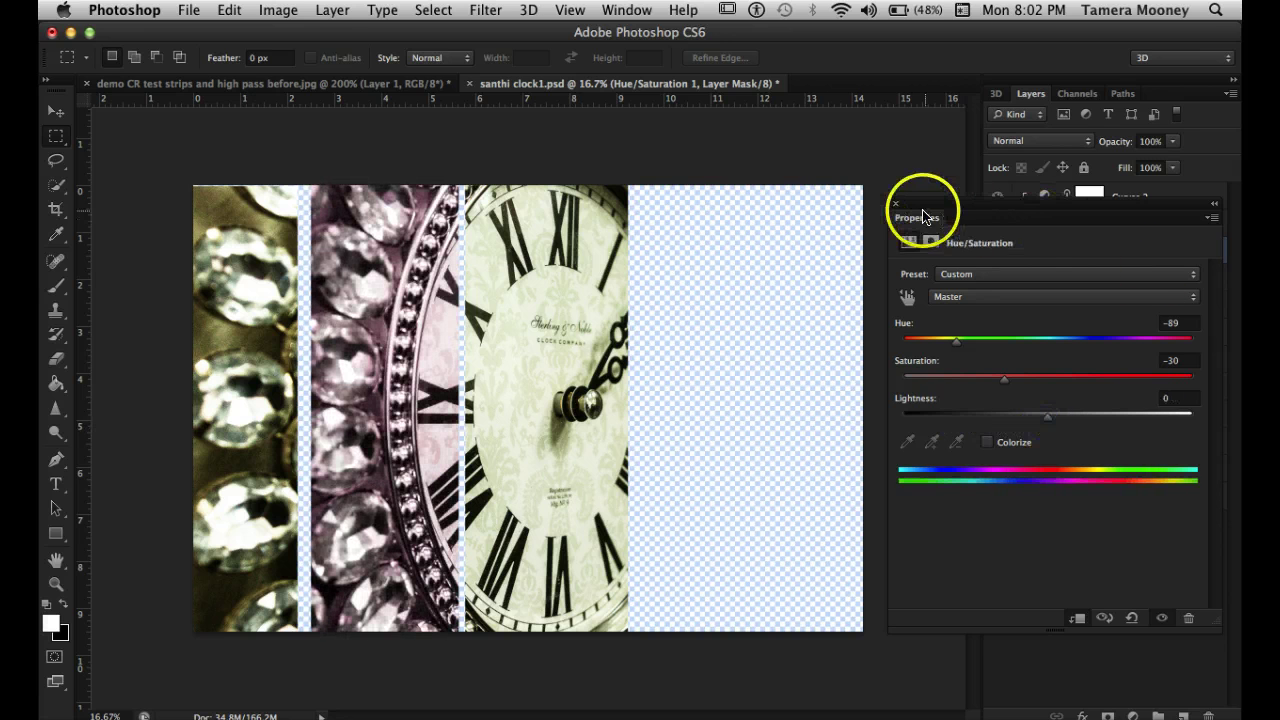
click(895, 204)
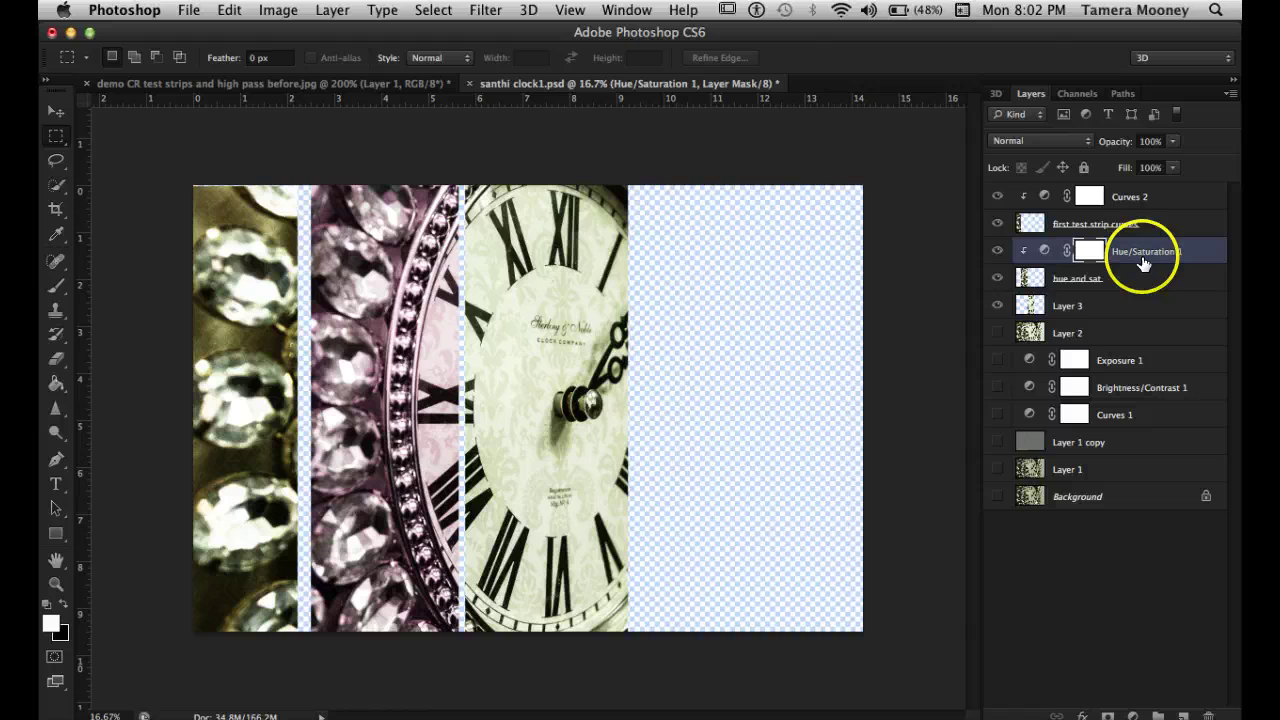
Add a Vibrance adjustment clipped to Layer 3, with Vibrance +55 and Saturation +39.
click(1062, 305)
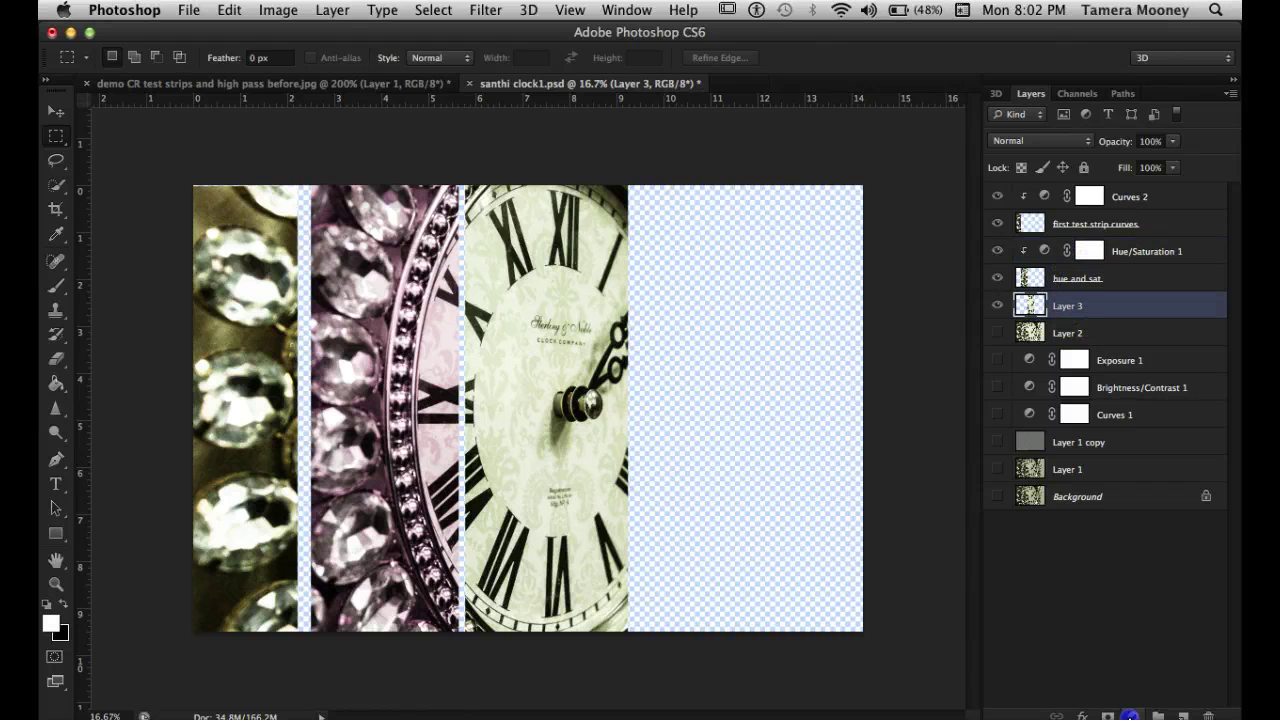
click(1132, 715)
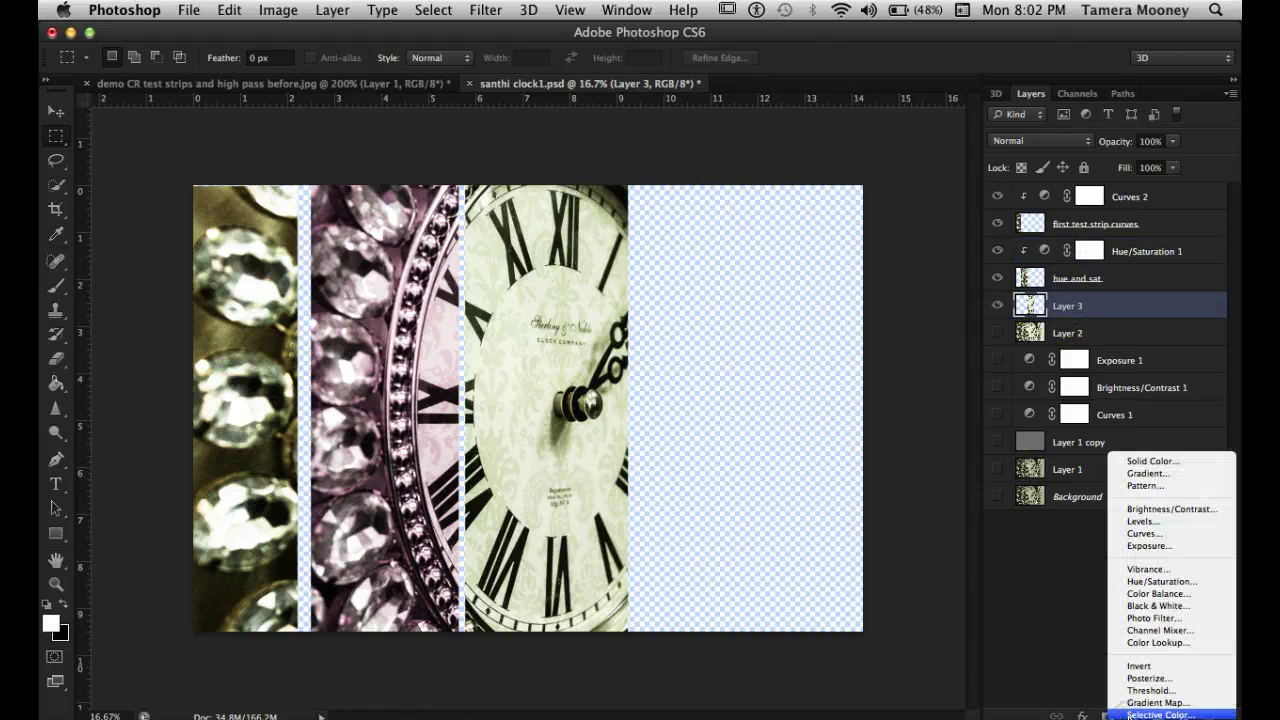
click(1147, 570)
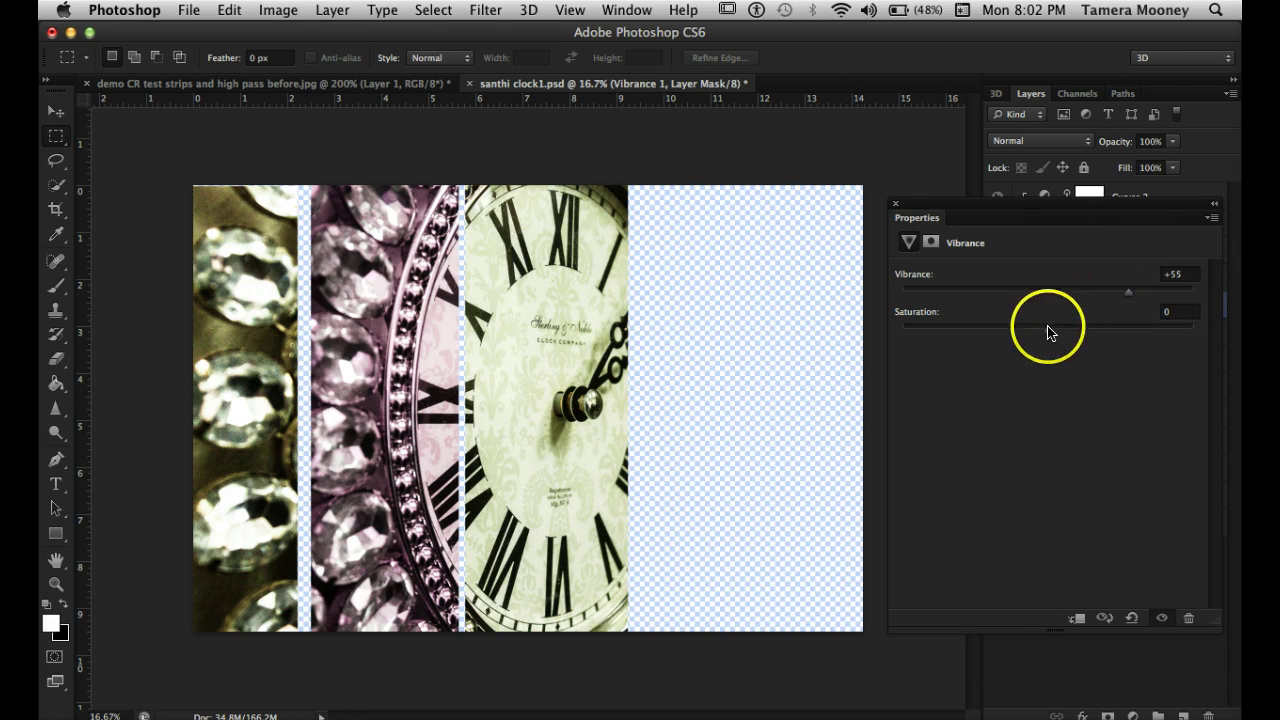
click(1047, 331)
click(1078, 620)
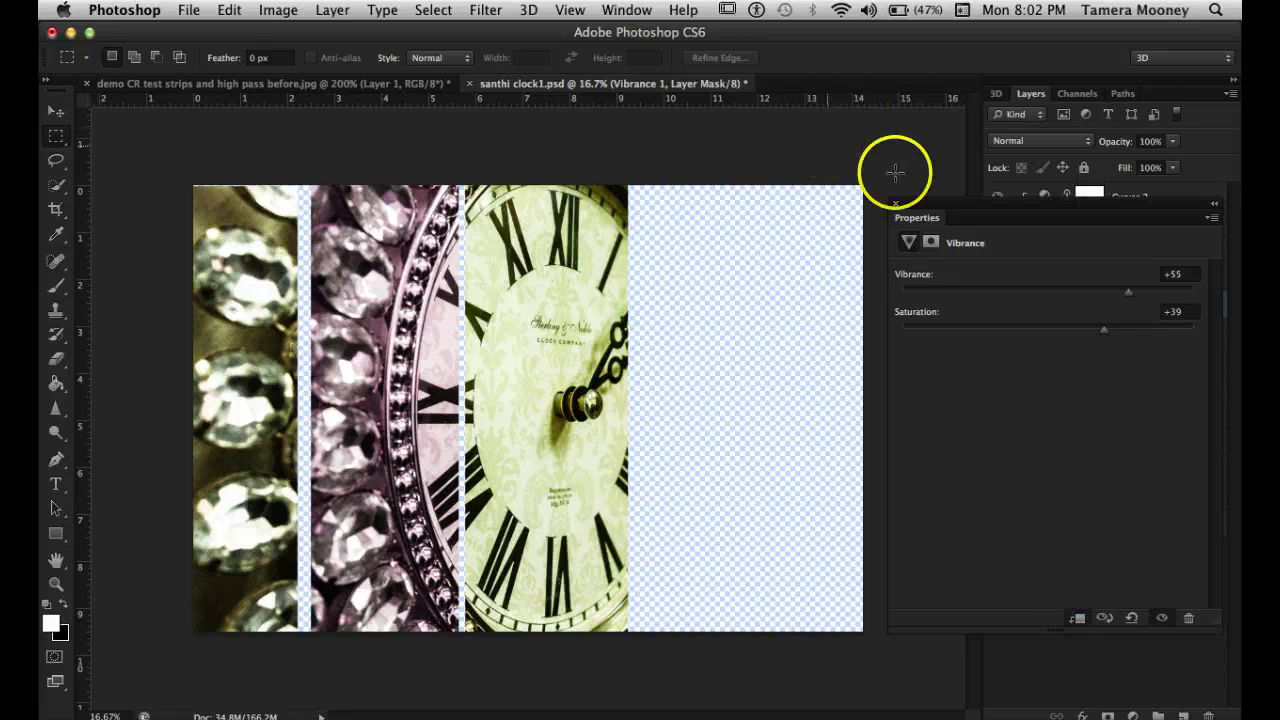
click(895, 208)
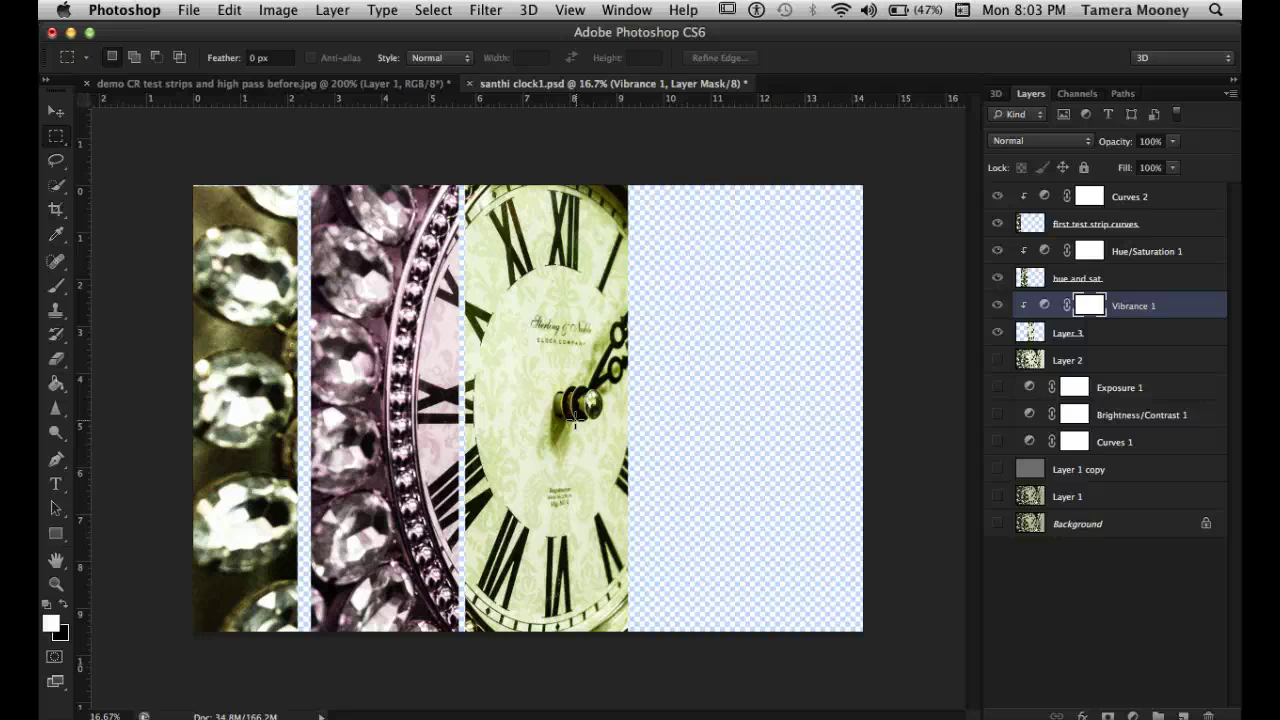
click(728, 381)
click(157, 357)
click(572, 357)
click(243, 349)
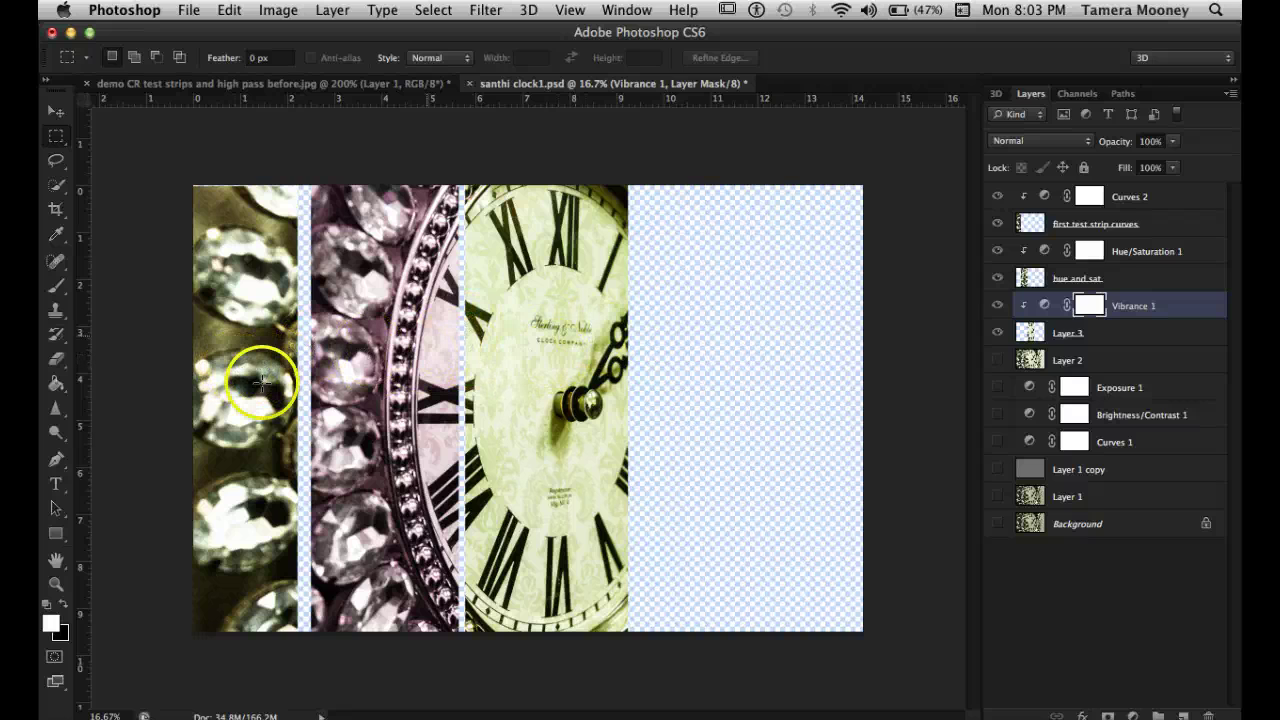
click(382, 316)
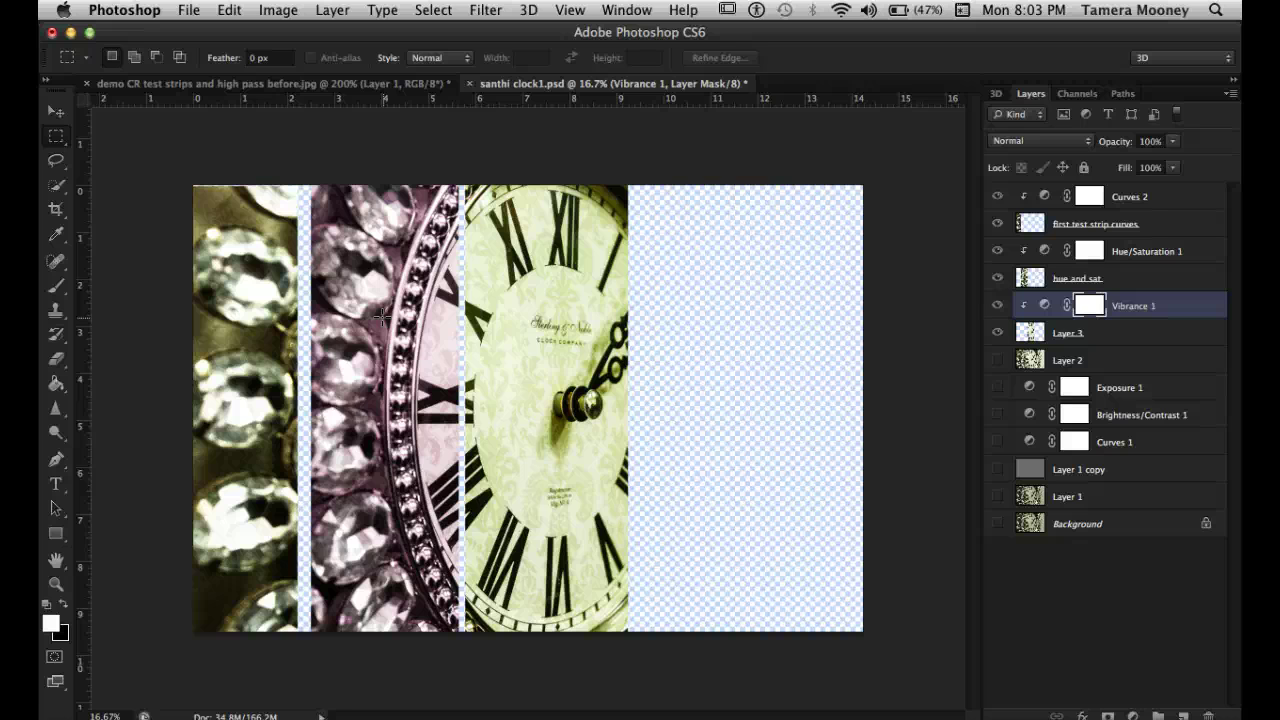
click(411, 308)
click(784, 349)
click(578, 517)
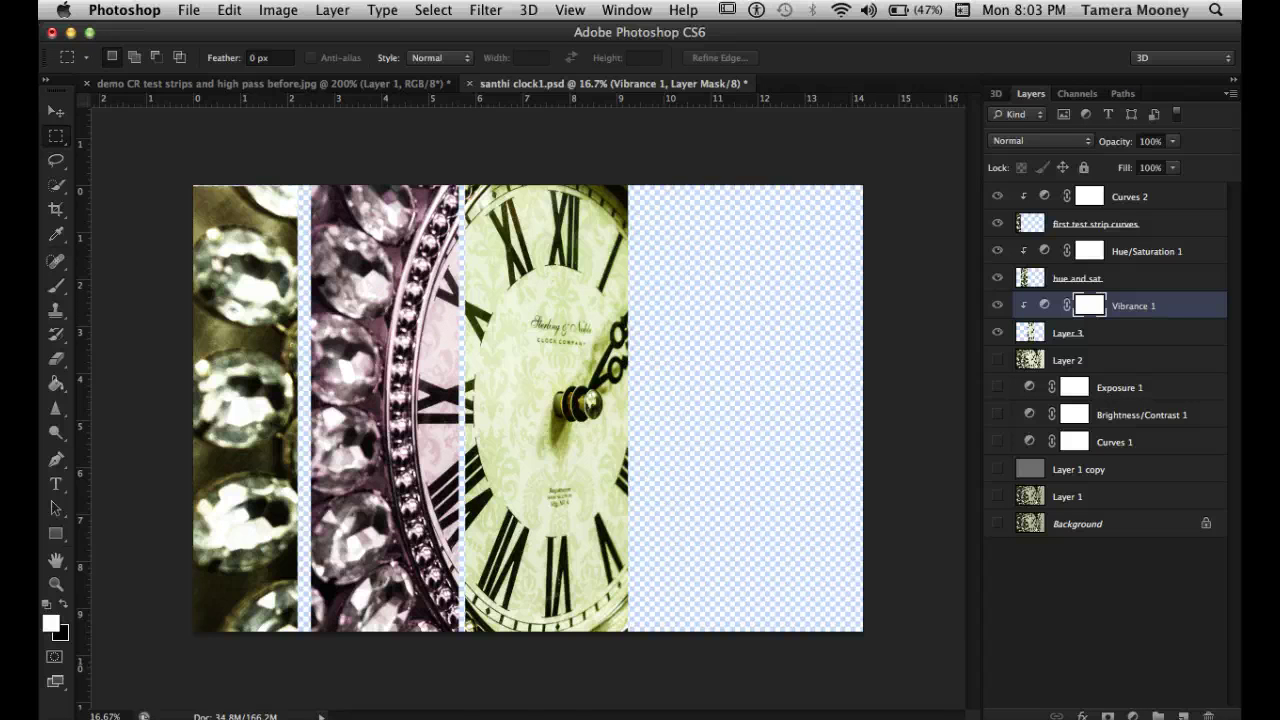